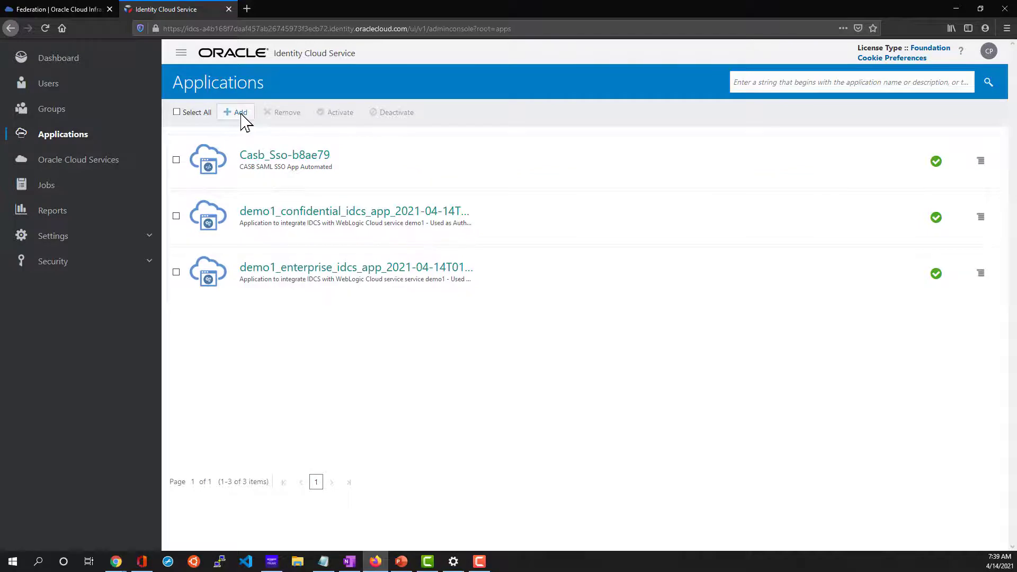
Add confidential application WLDemoApp and configure it as a client with the Client Credentials grant.
left_click(238, 113)
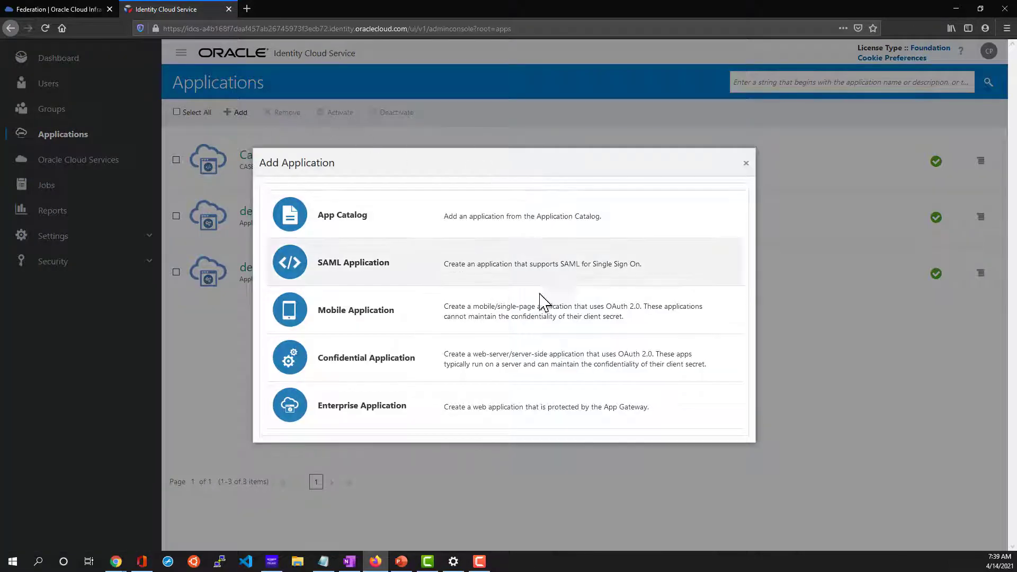
left_click(365, 361)
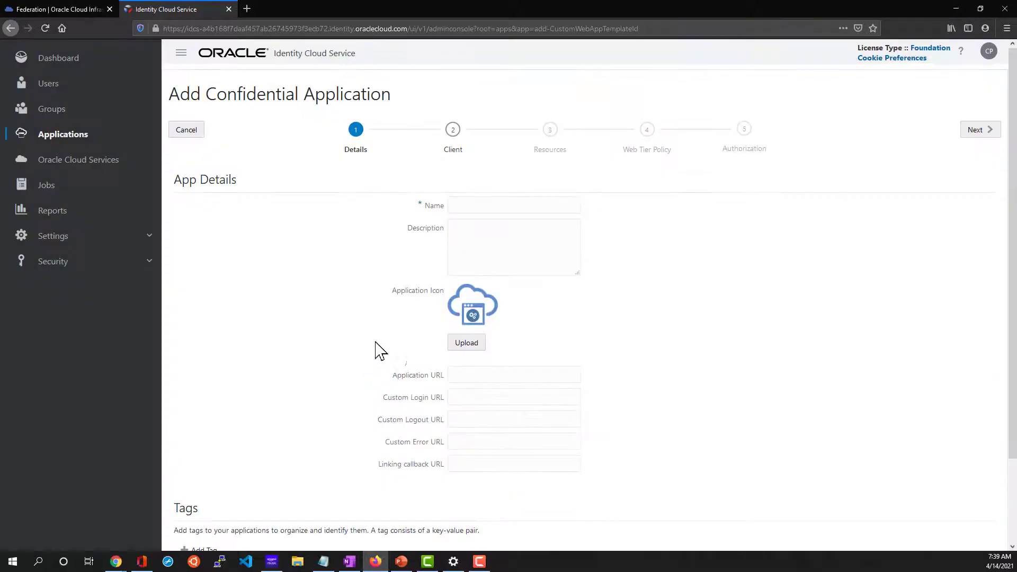
left_click(488, 215)
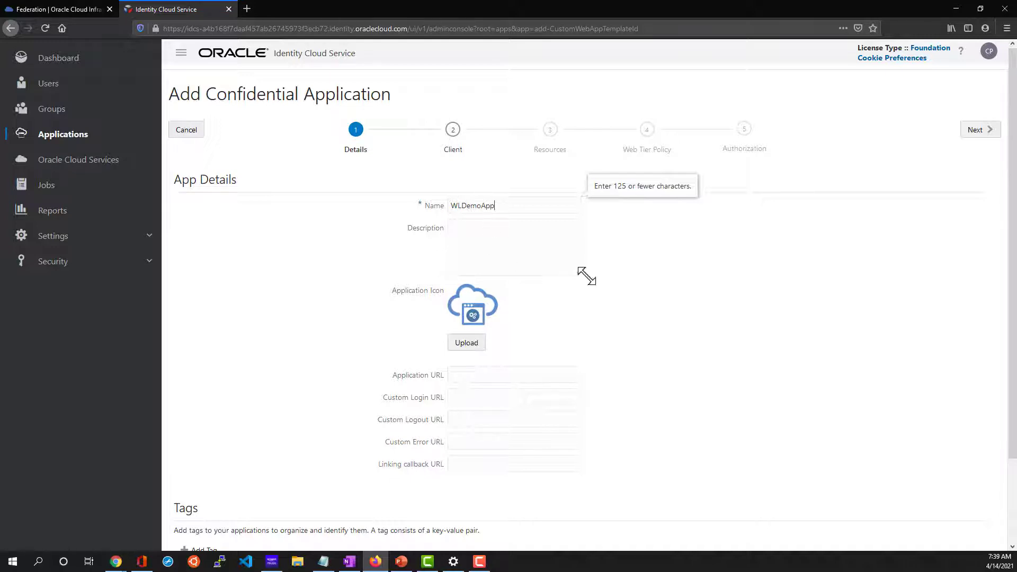
left_click(641, 278)
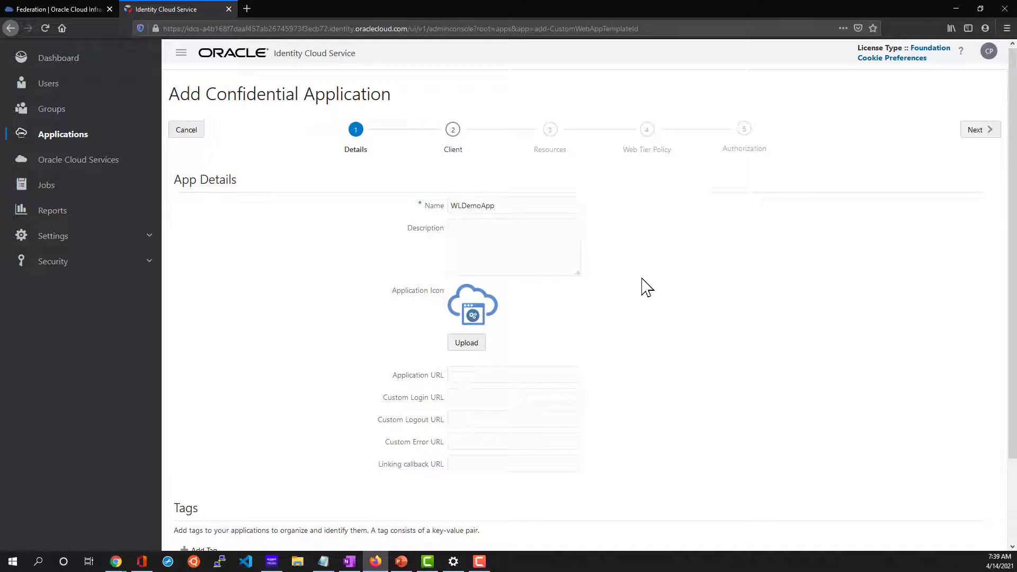
left_click(976, 133)
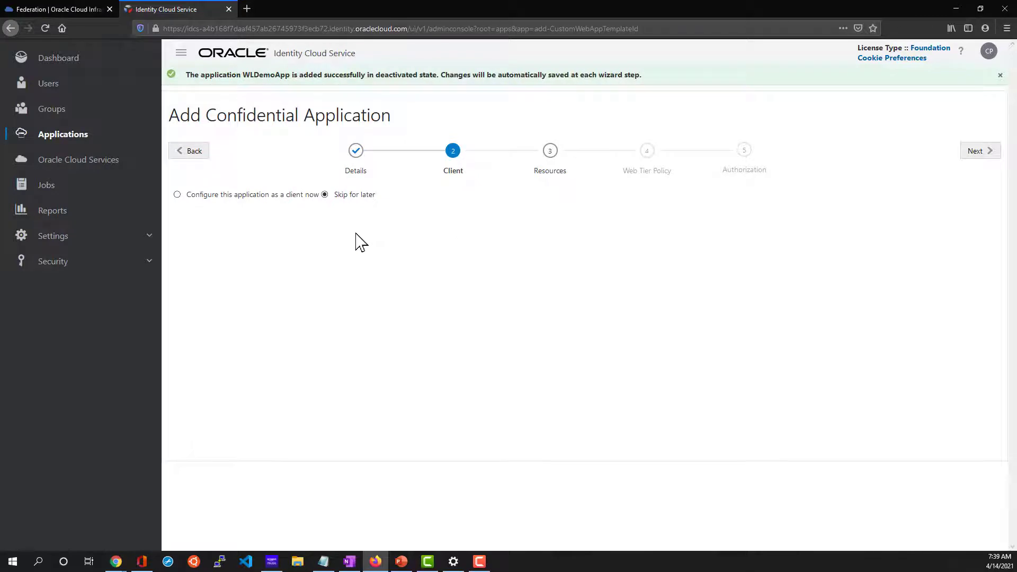
left_click(177, 194)
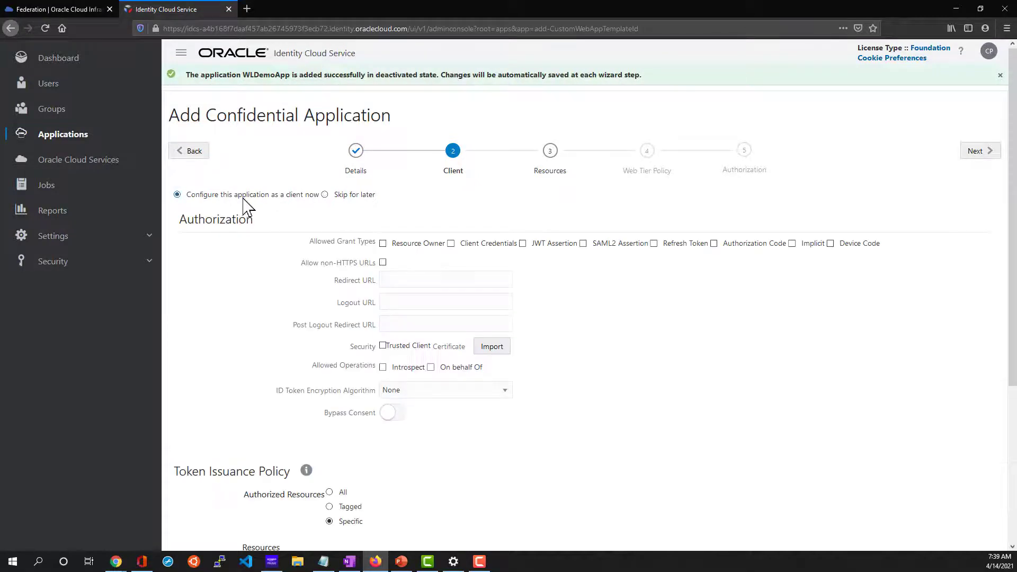
left_click(451, 245)
Grant WLDemoApp the Cloud Gate and Identity Domain Administrator admin app roles, then continue to Resources.
scroll(656, 297, "down", 4)
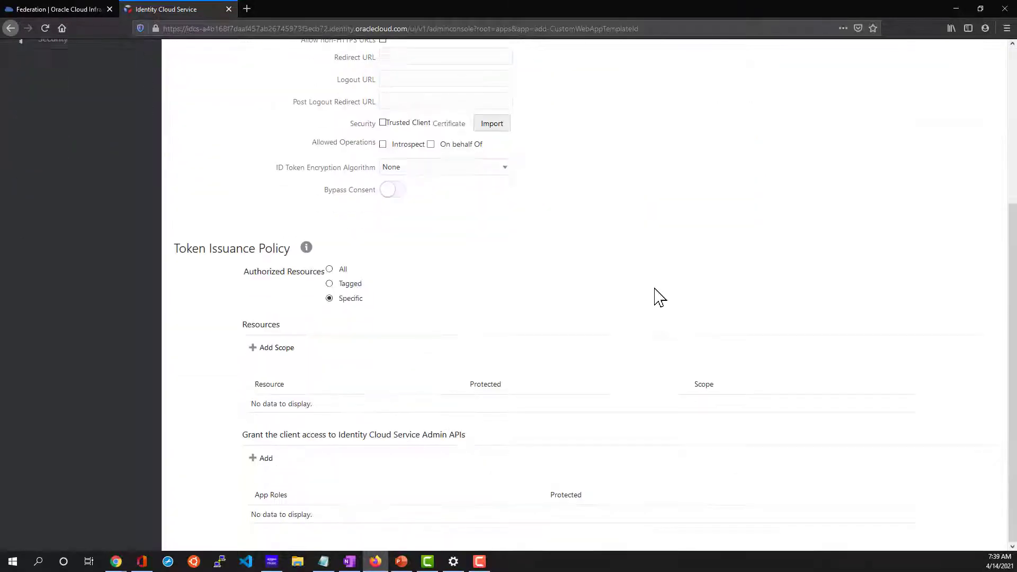
left_click(262, 460)
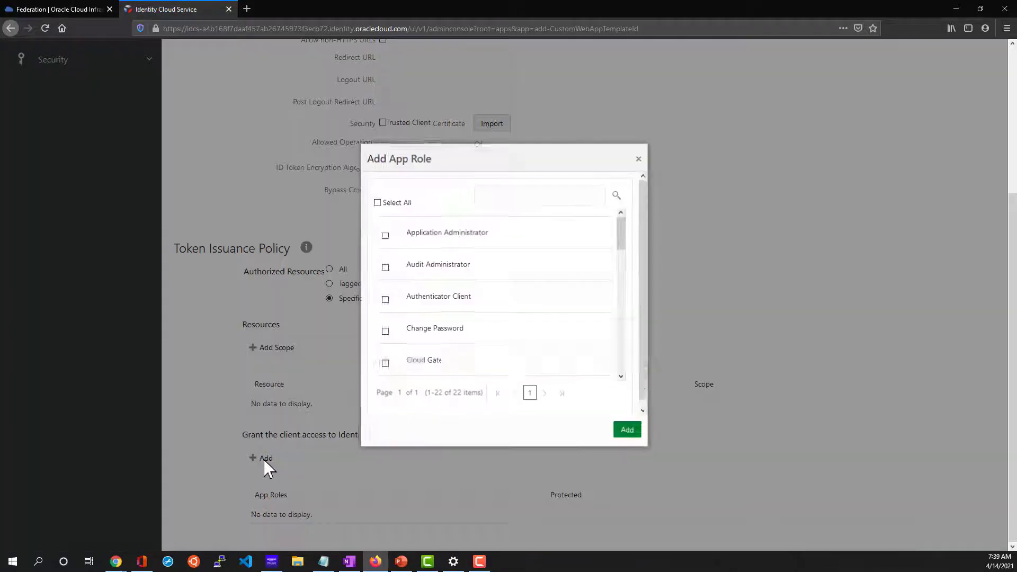
scroll(427, 277, "down", 4)
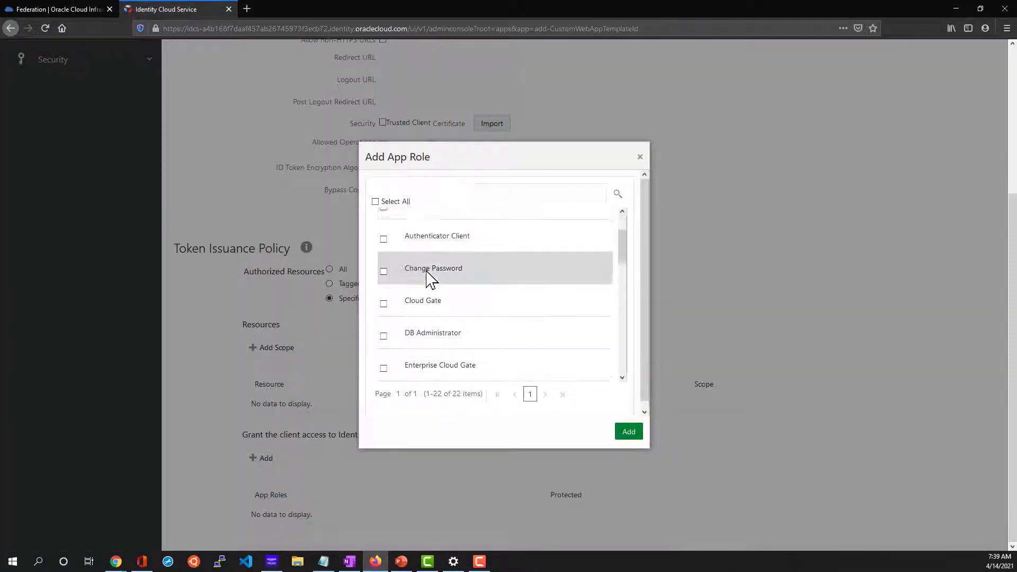
left_click(381, 245)
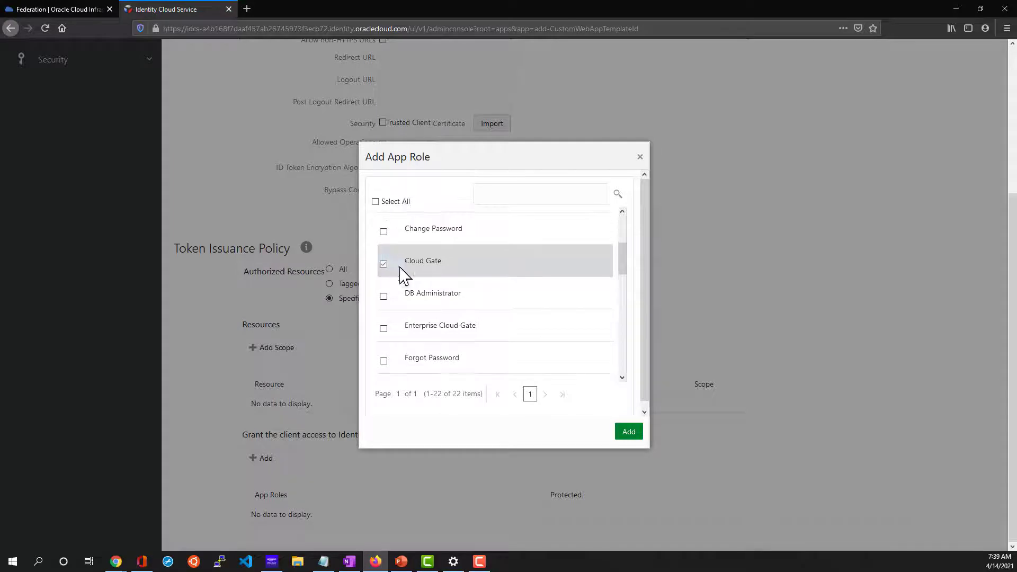
scroll(478, 312, "down", 6)
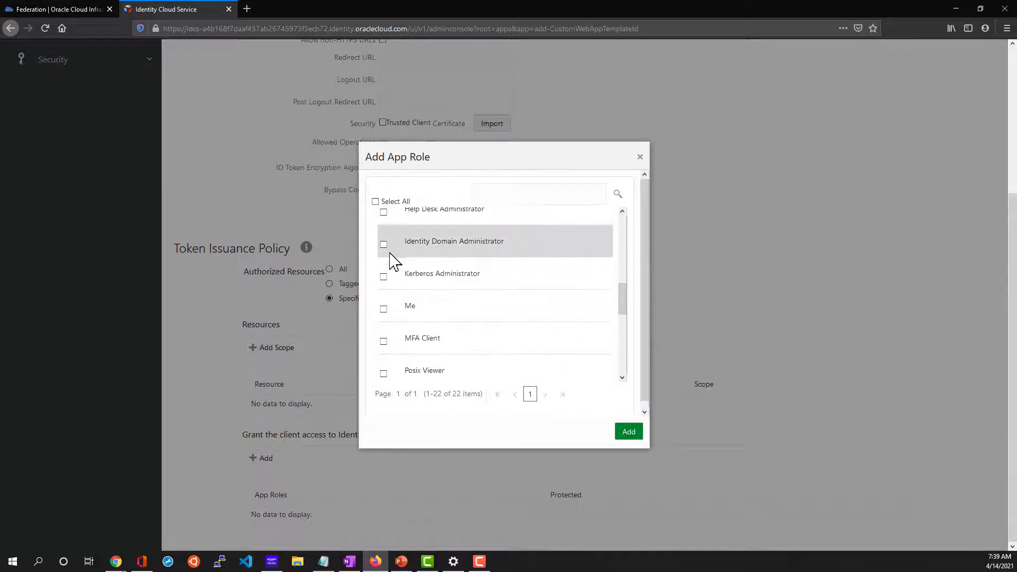
left_click(383, 245)
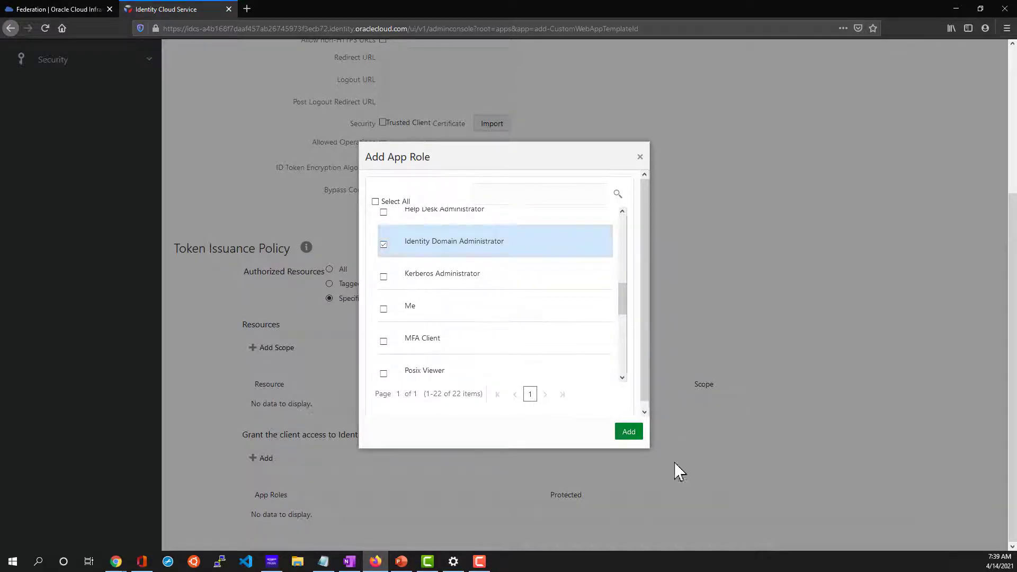
left_click(626, 431)
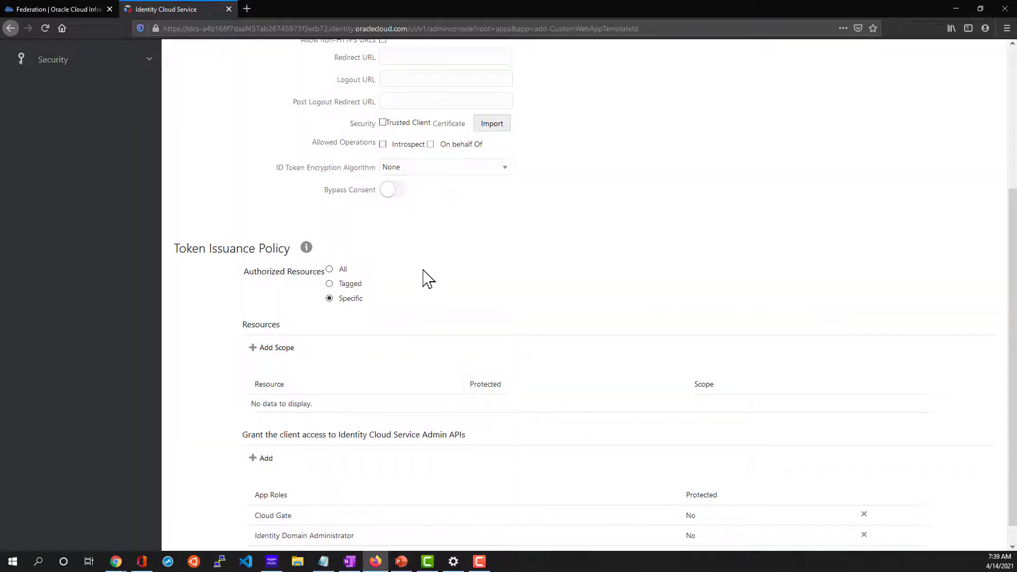
scroll(450, 316, "up", 5)
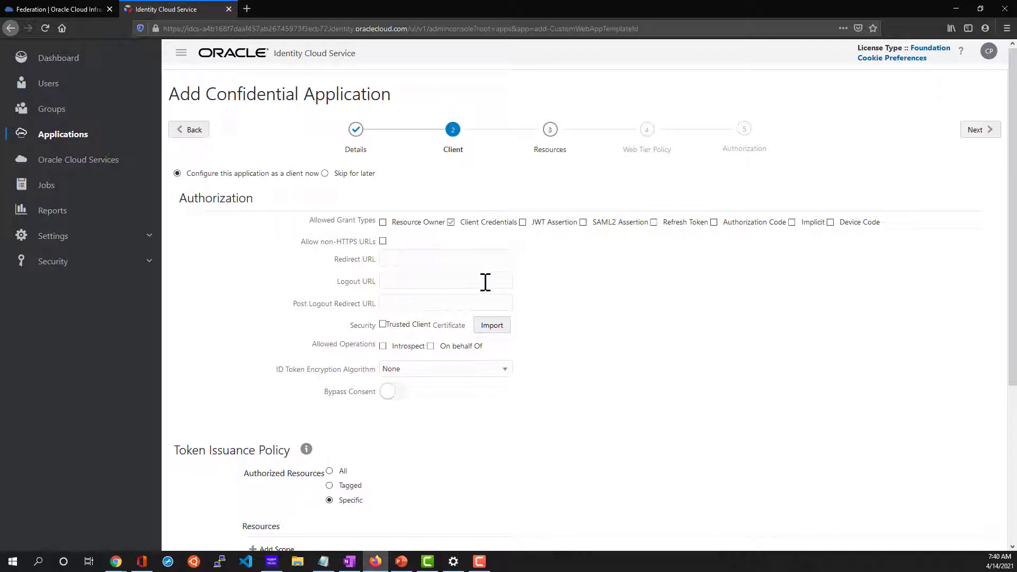
left_click(977, 130)
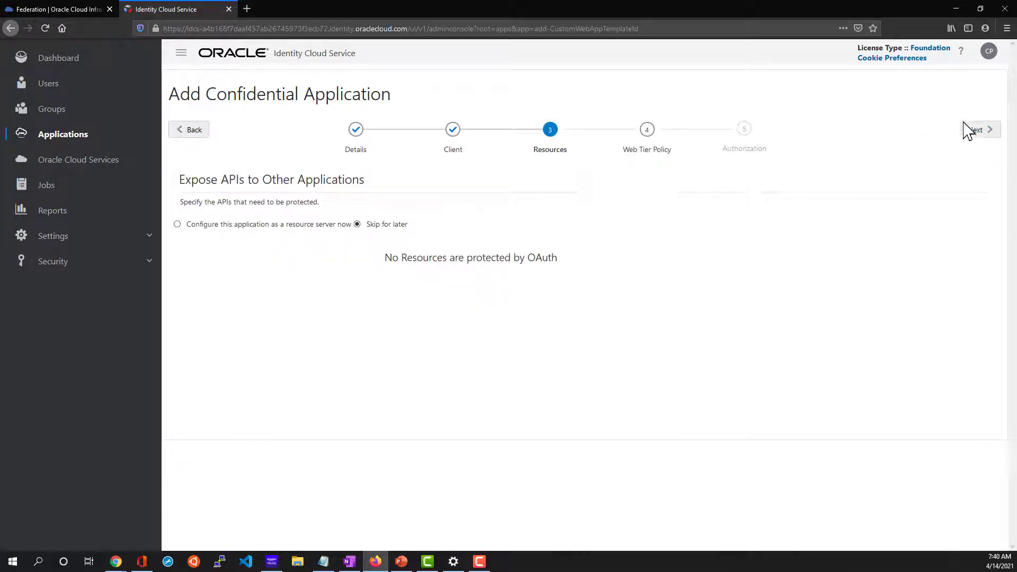
Skip Resources and Web Tier Policy, finish the wizard and copy the client ID and secret.
left_click(988, 131)
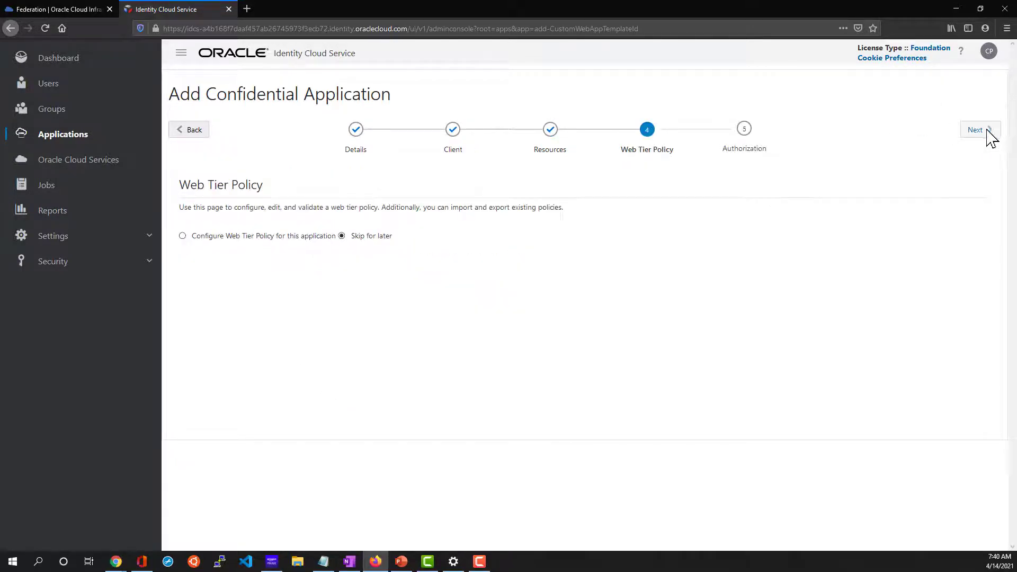
left_click(988, 133)
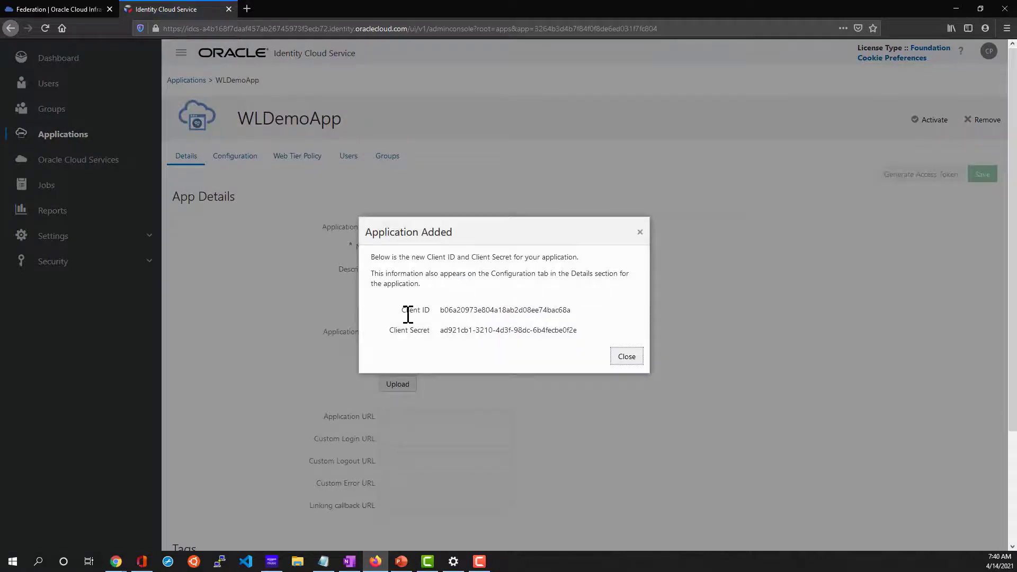
left_click_drag(404, 311, 579, 331)
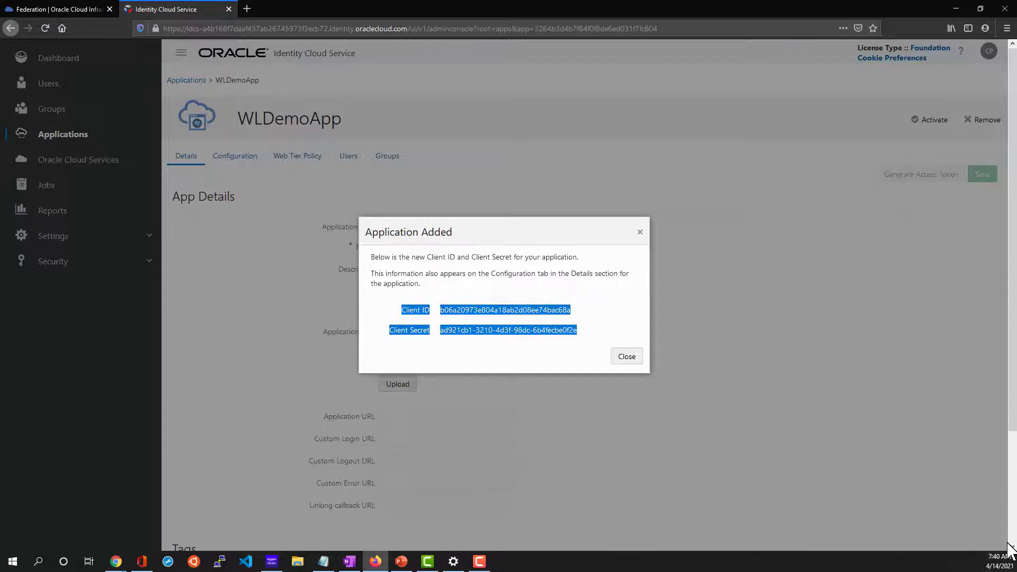
left_click(635, 357)
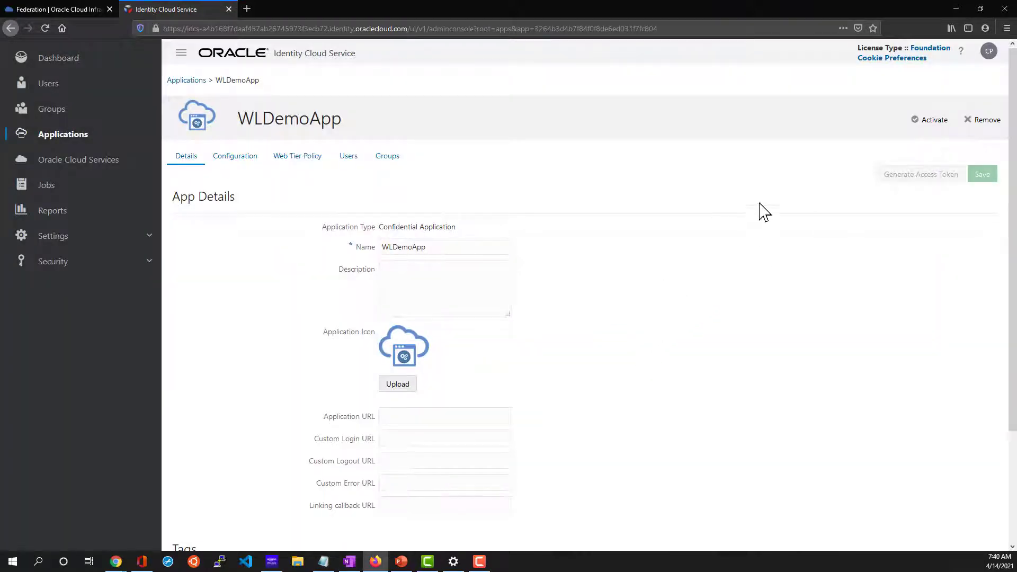
Activate WLDemoApp and go to the Groups list.
left_click(919, 120)
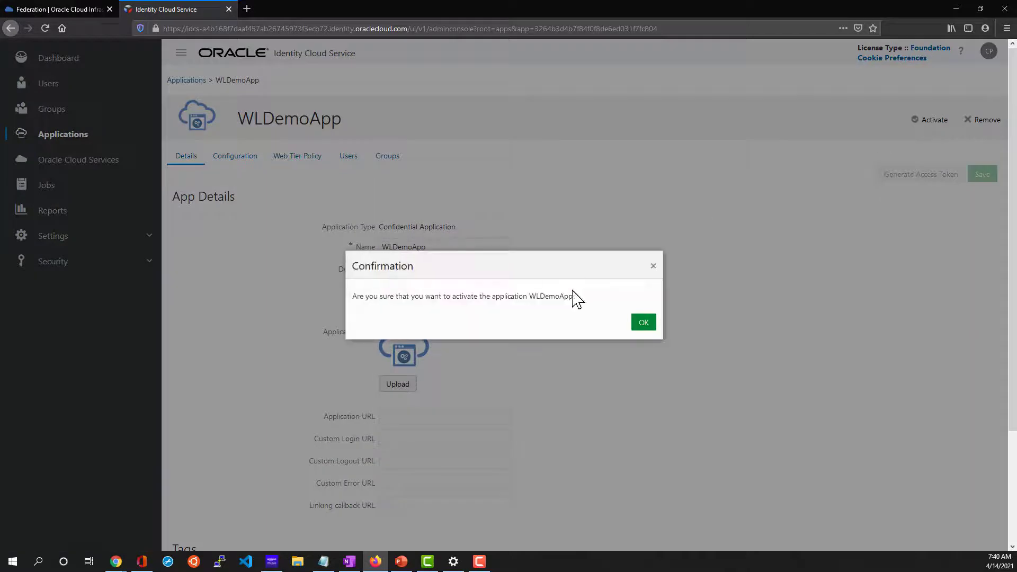
left_click(643, 323)
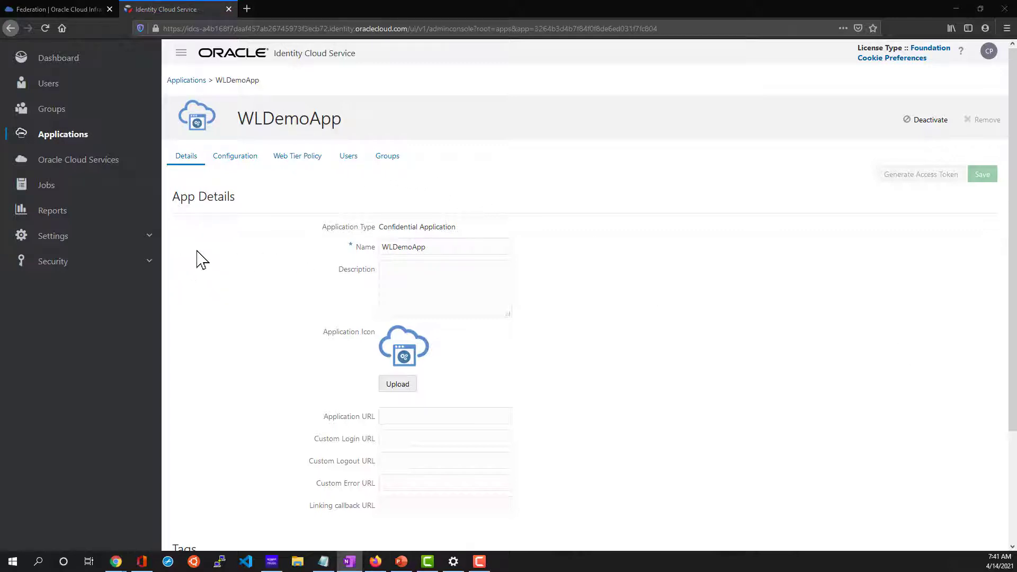
left_click(60, 117)
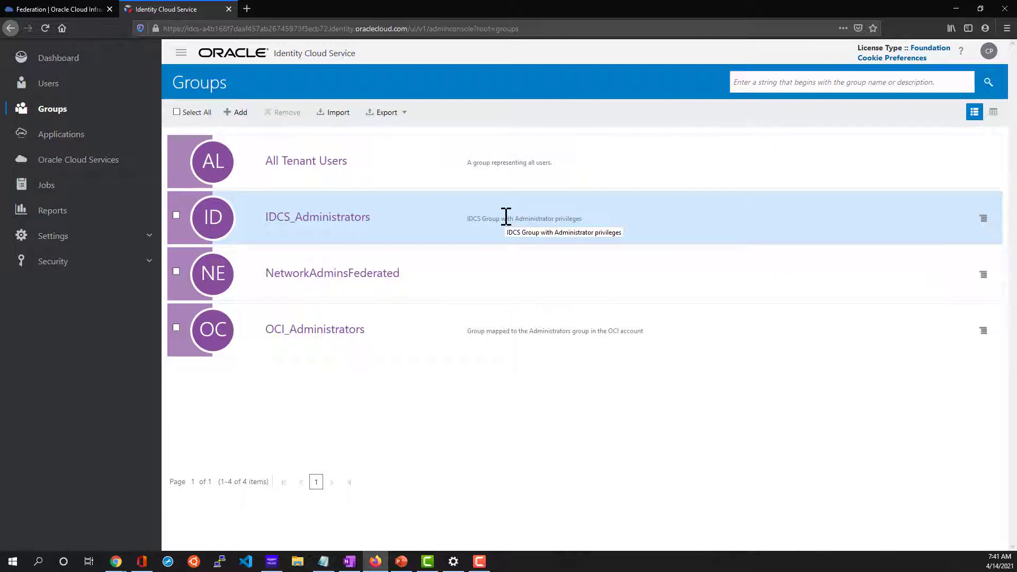
Create group SampleAppAdmin with the second user as its member, then show the Users list.
left_click(246, 112)
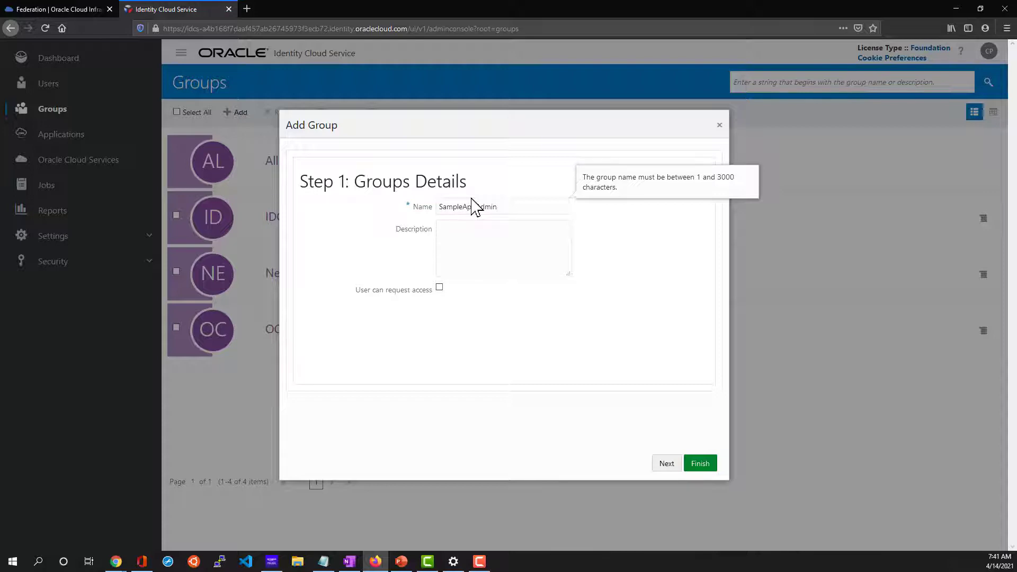
left_click(680, 300)
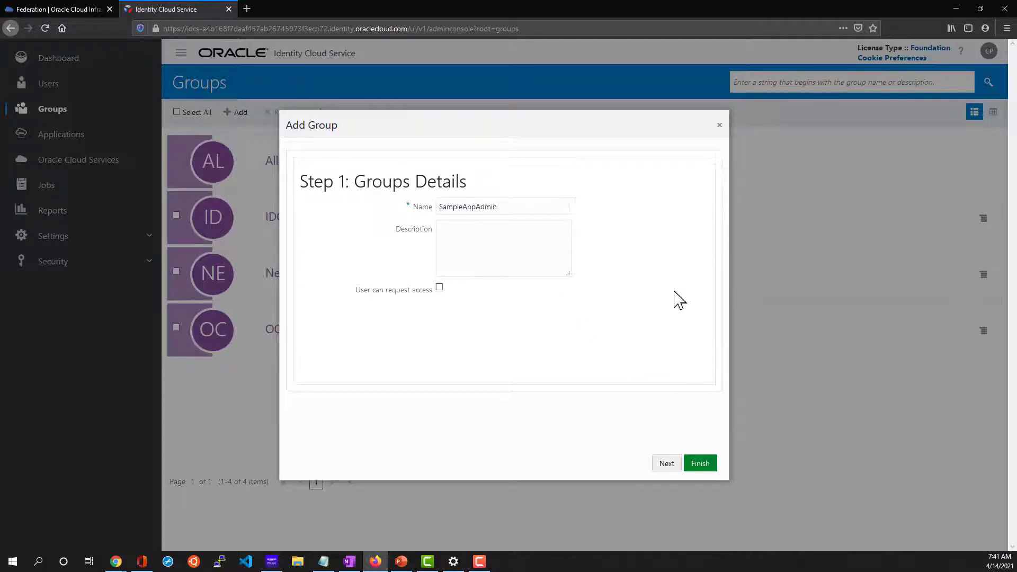
left_click(671, 469)
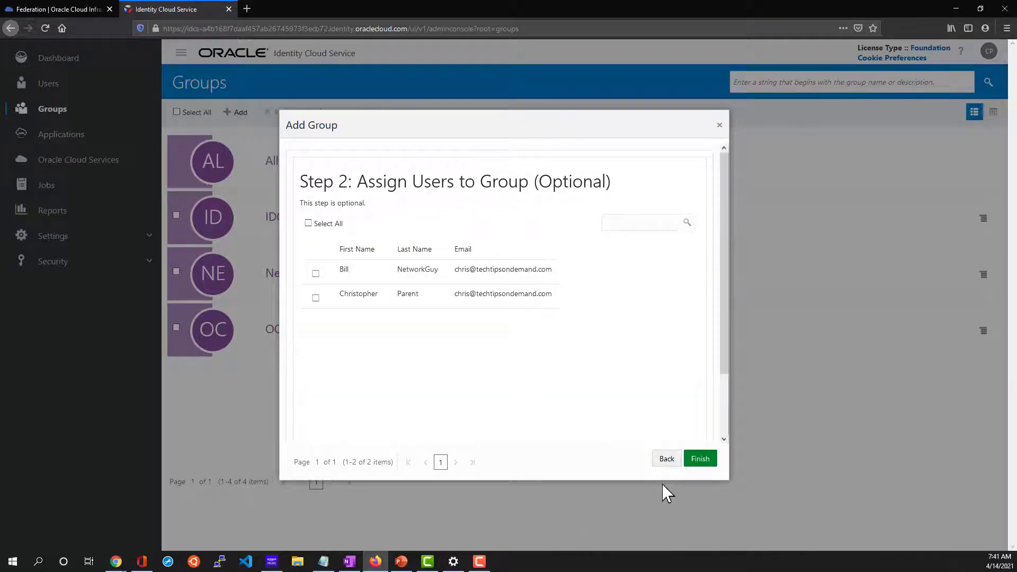
left_click(315, 297)
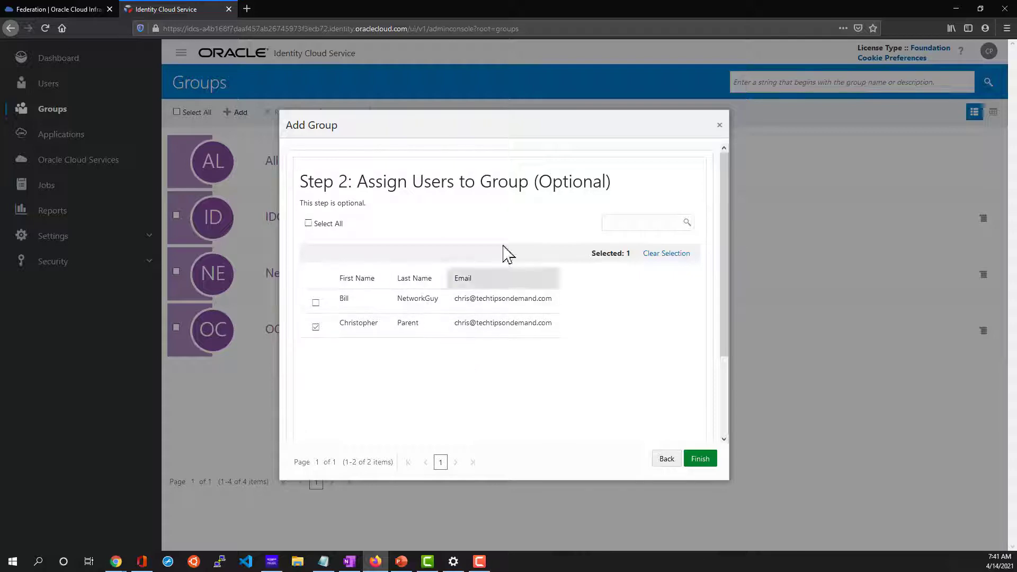
left_click(701, 460)
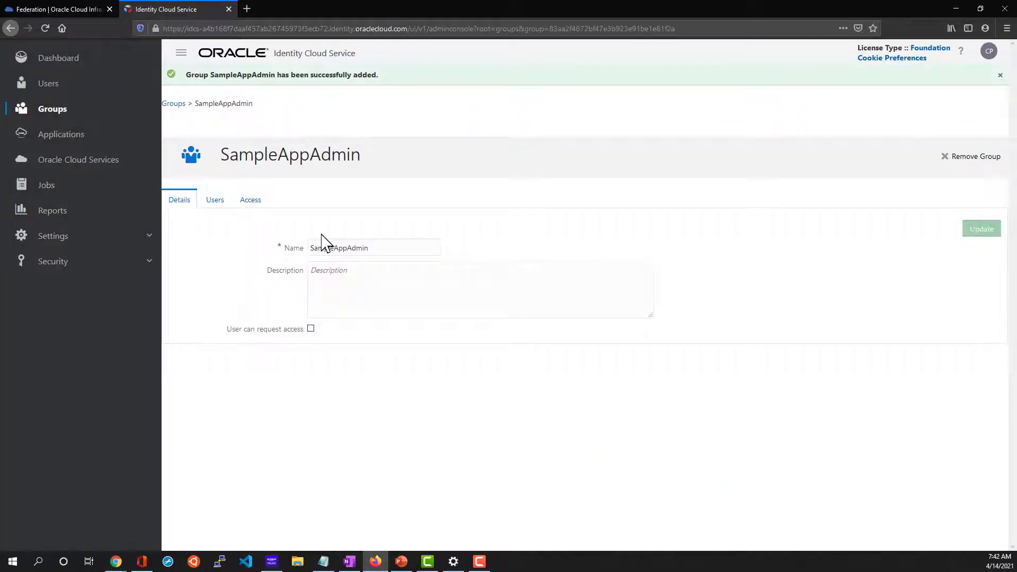
left_click(83, 86)
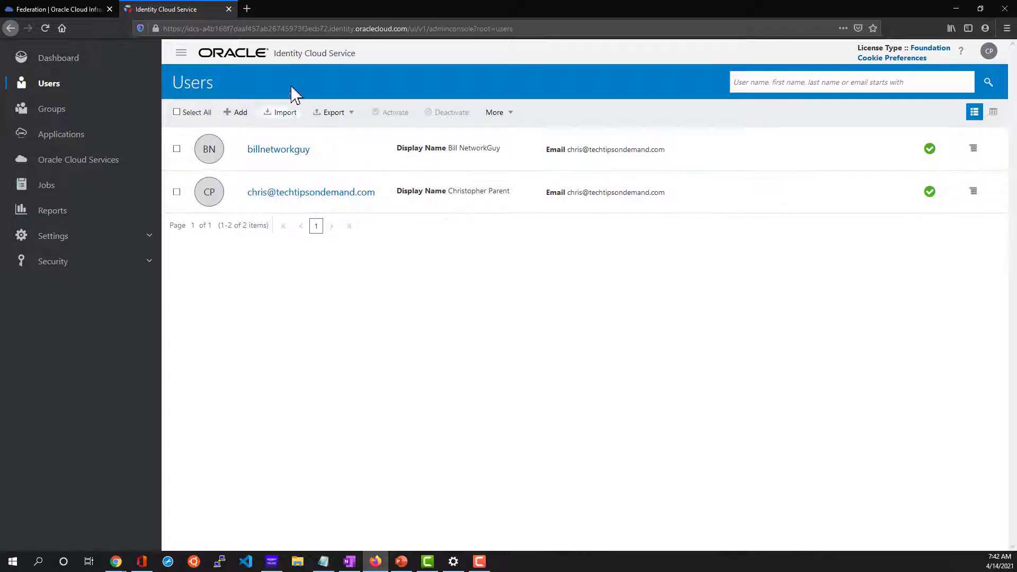
Select the idcs host name in the address bar, then return to the Federation identity provider page.
left_click(283, 28)
left_click(282, 28)
key("Left")
key("Left")
key("Left")
key("Left")
key("Left")
key("Left")
key("Left")
key("Left")
key("Left")
key("Left")
key("Left")
key("Left")
key("Left")
key("Left")
key("Left")
key("Left")
key("Left")
key("Left")
key("Left")
key("Left")
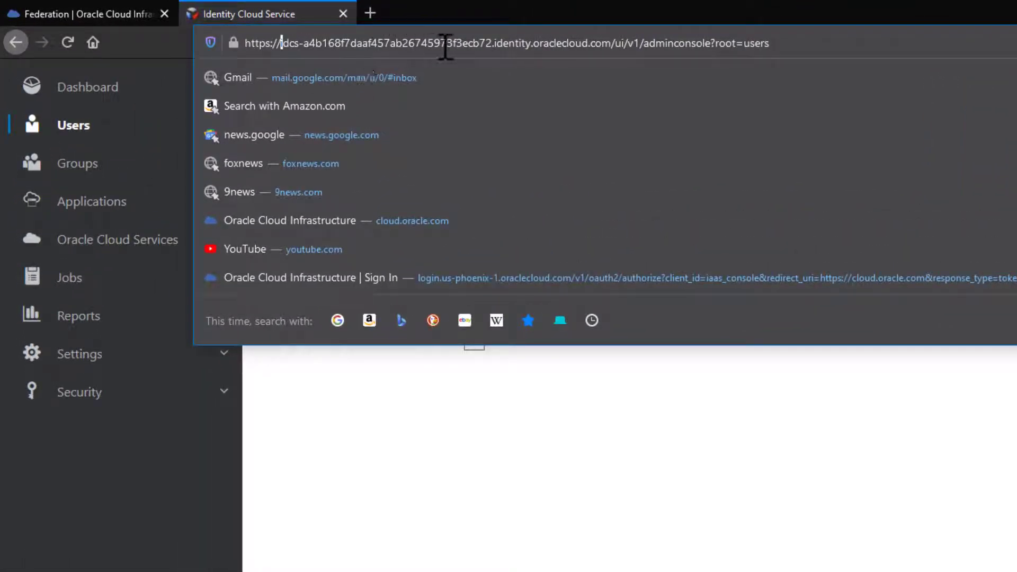
left_click(492, 42, "shift")
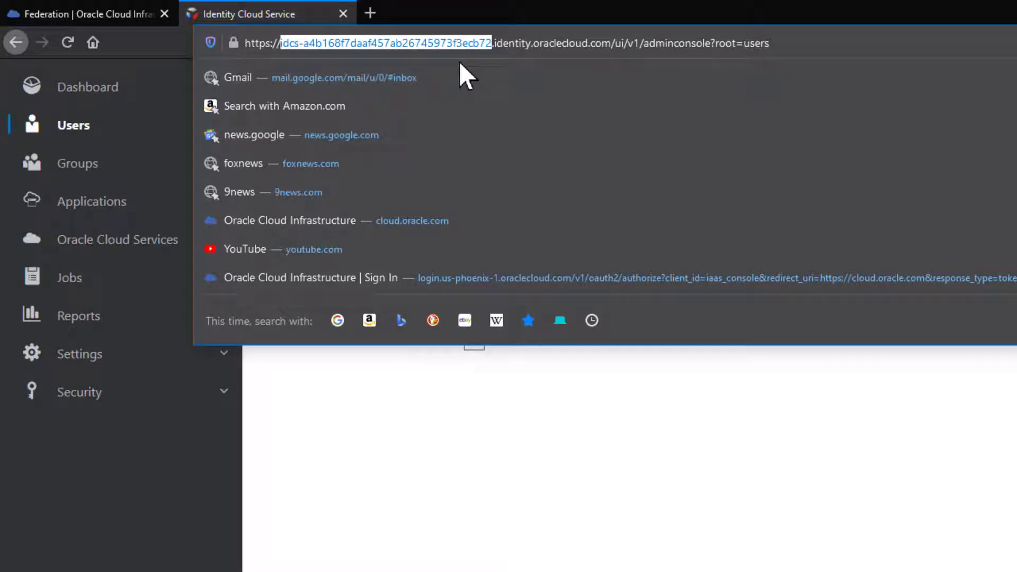
key("Escape")
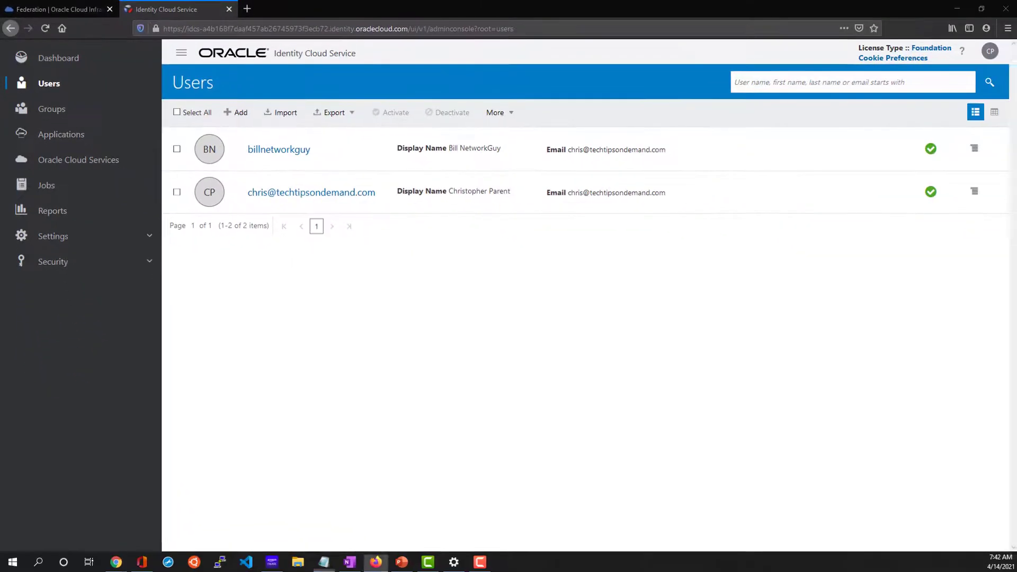
left_click(458, 318)
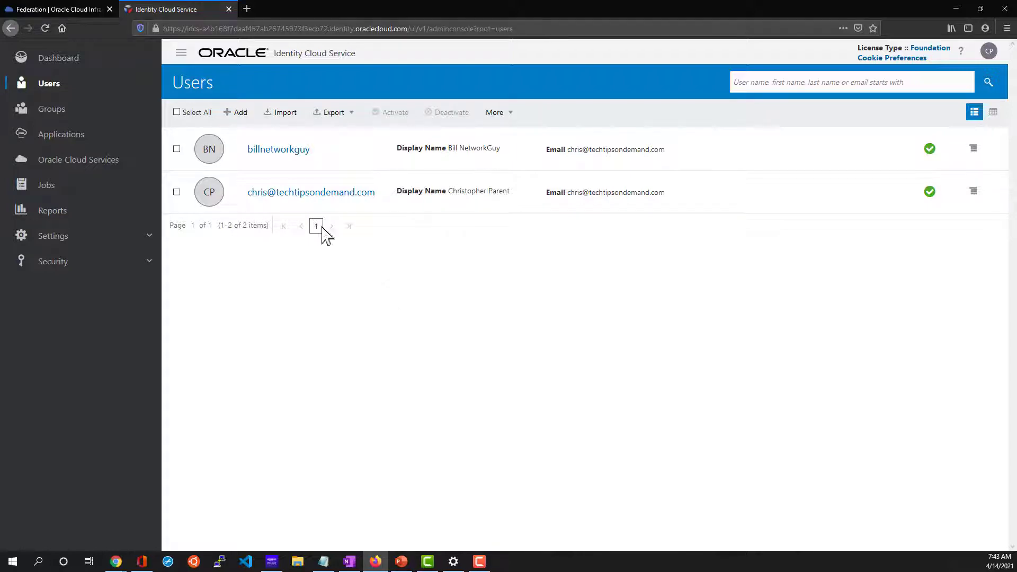
left_click(87, 9)
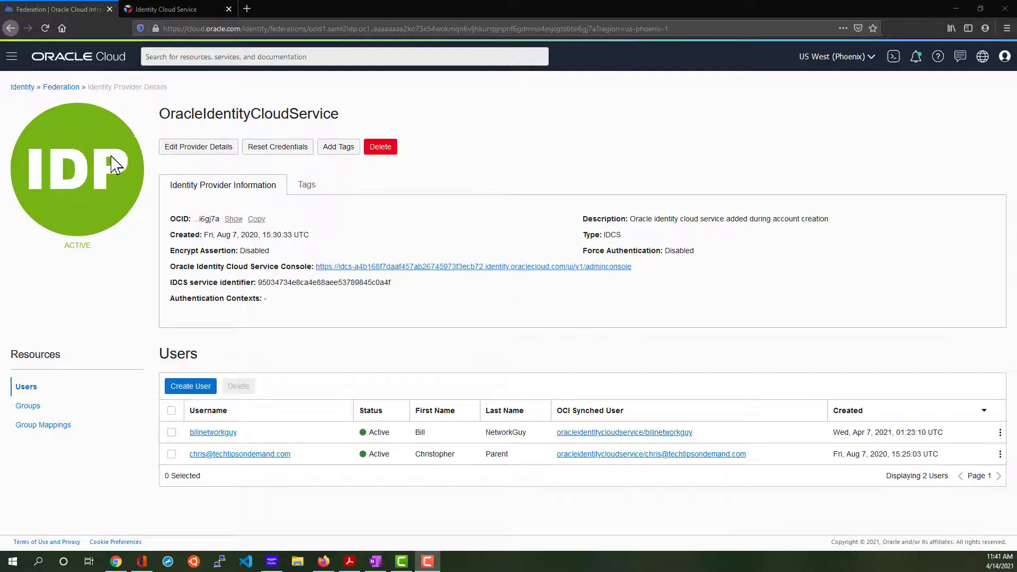
From Security > Vault, create the vault WLDemoVault in the OCI_Labs compartment.
left_click(12, 57)
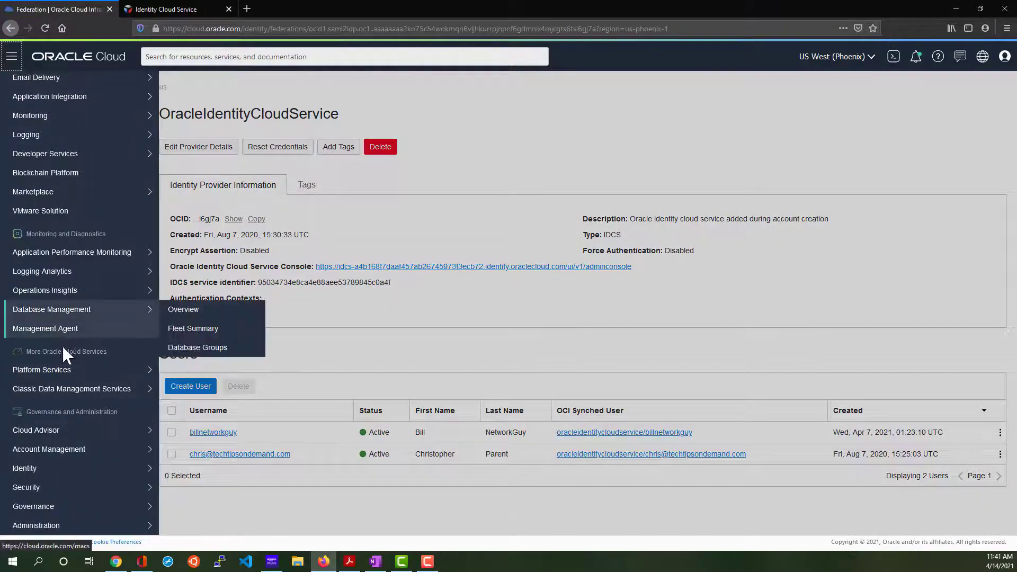
mouse_move(83, 476)
mouse_move(32, 490)
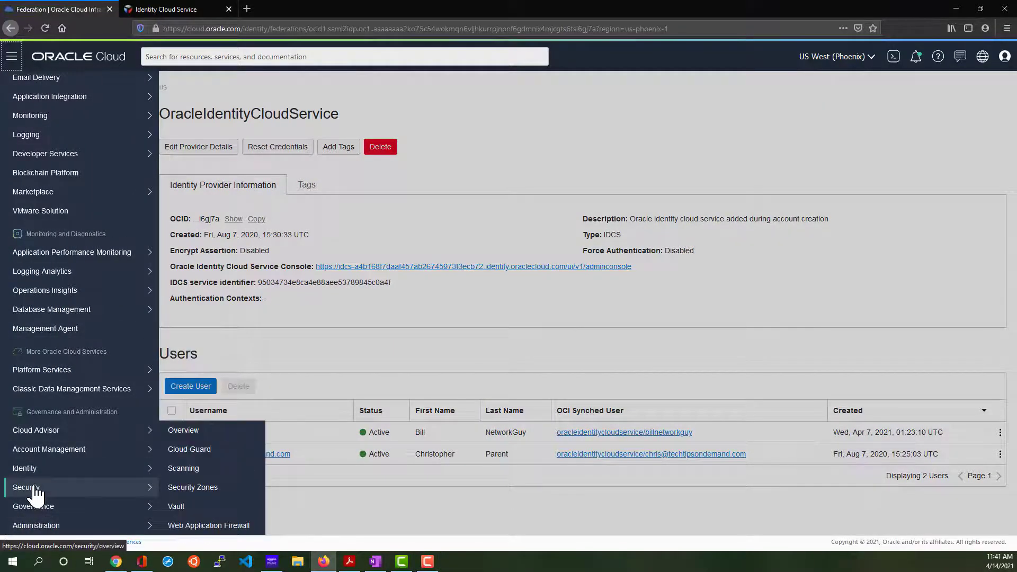
left_click(192, 508)
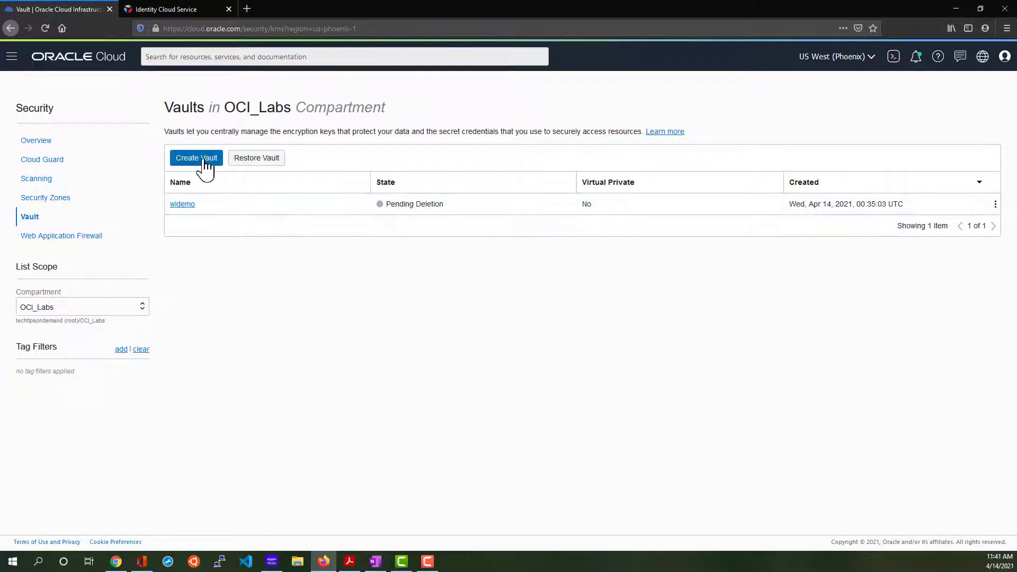
left_click(204, 164)
left_click(422, 220)
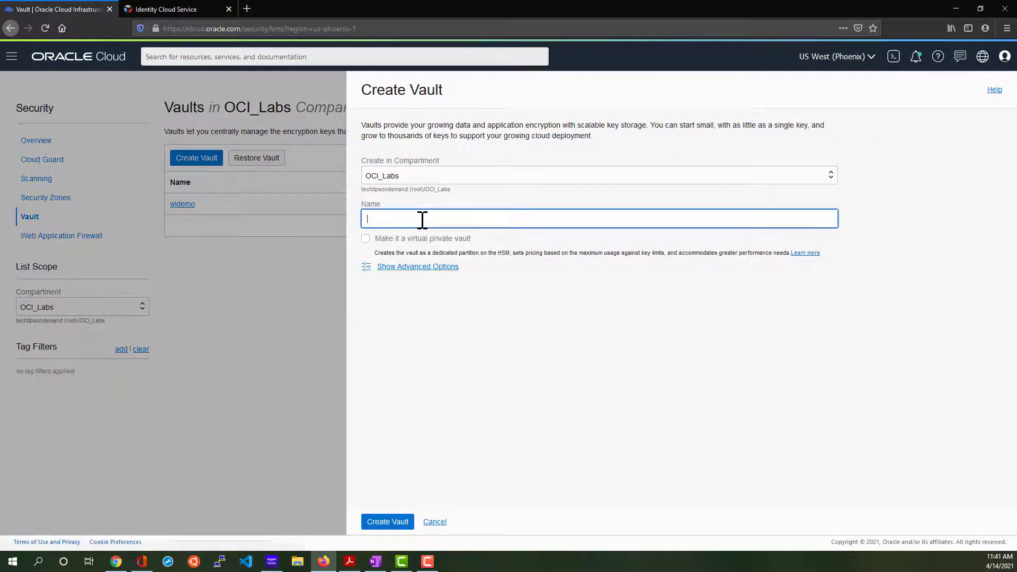
type("WL")
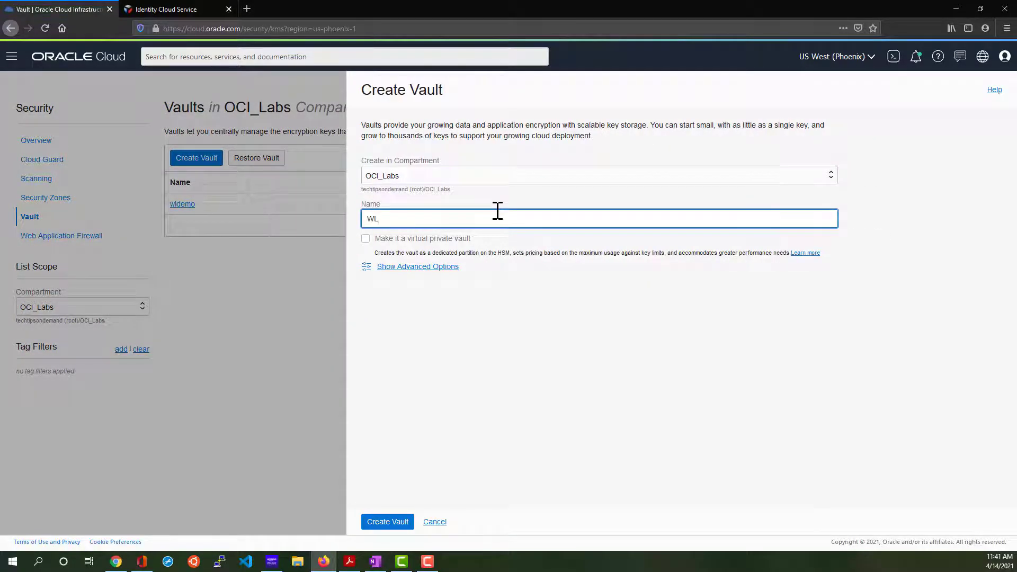
type("DemoVault")
left_click(388, 522)
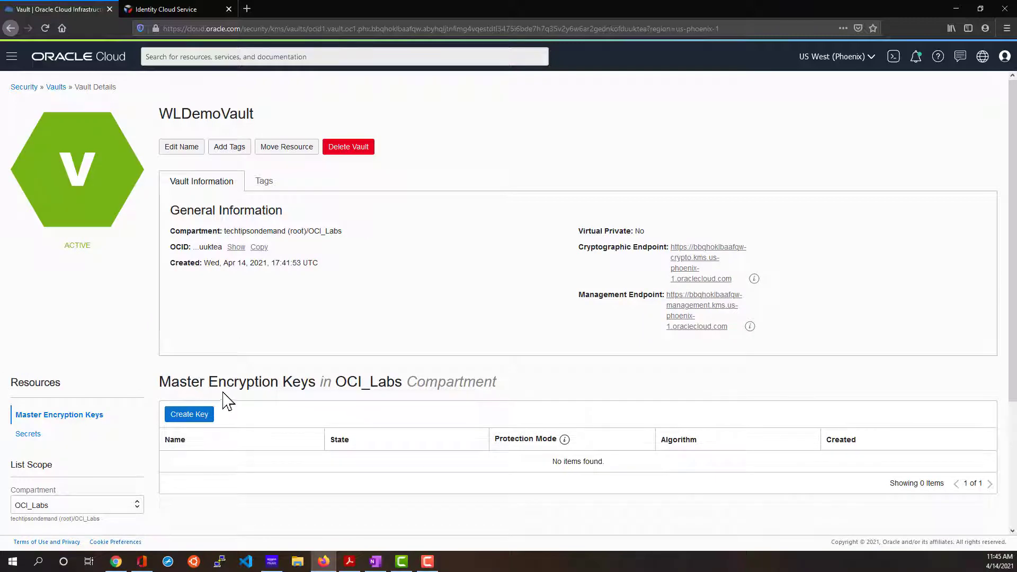
Create the AES master encryption key wldemo_master_key, then show the vault's Secrets list.
left_click(204, 421)
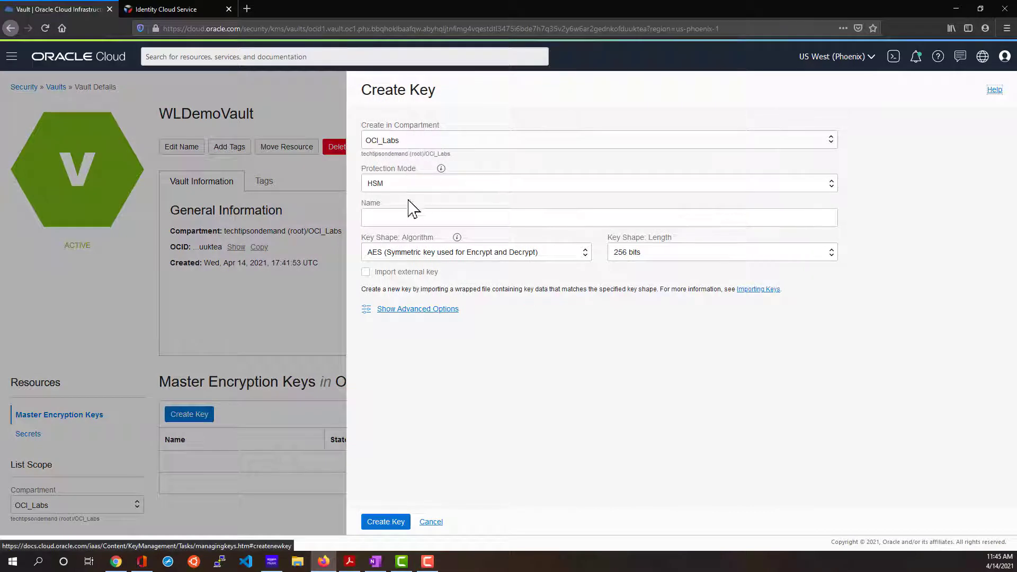
left_click(390, 216)
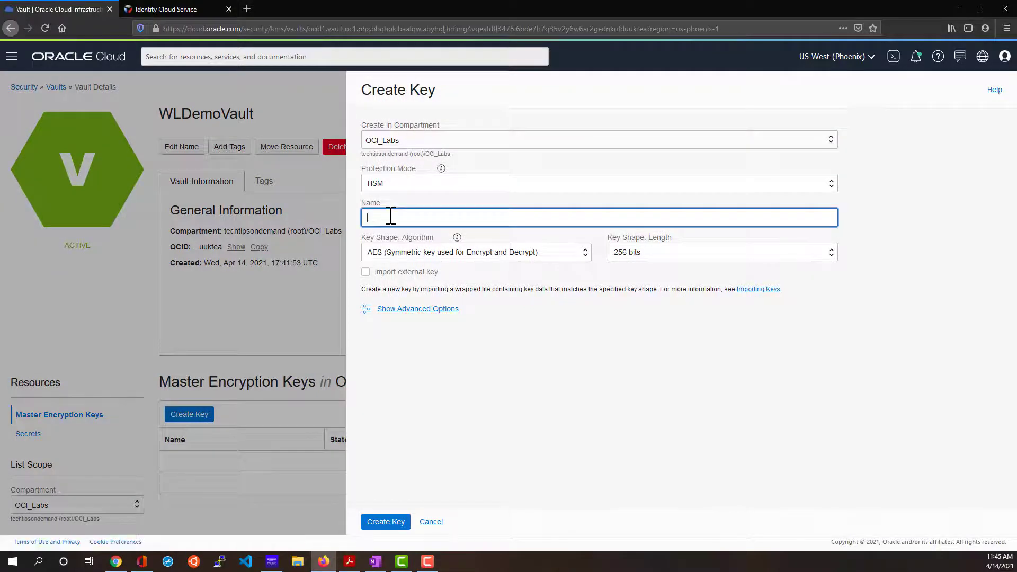
type("wldemo_masterk")
type("key")
left_click(386, 523)
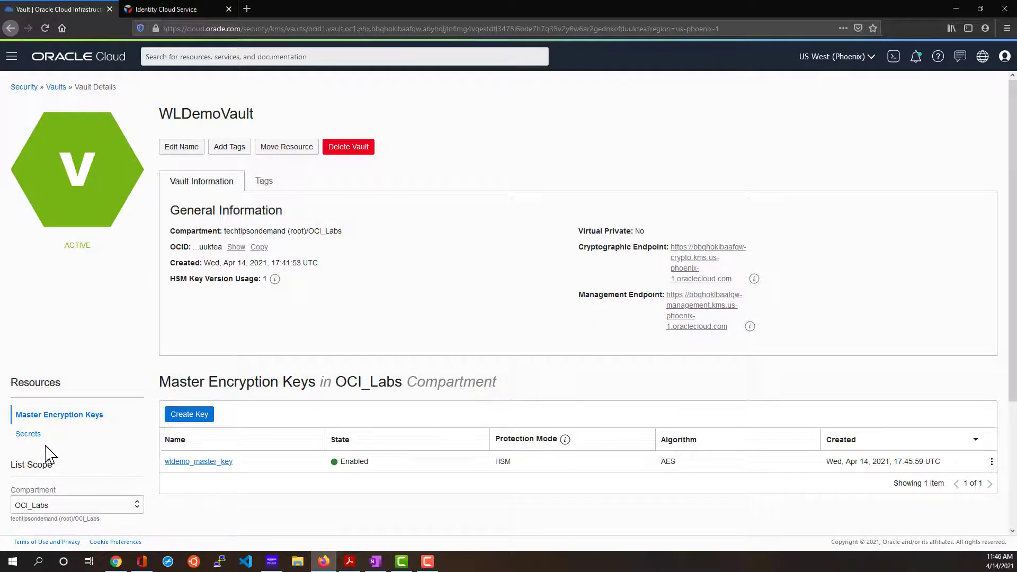
left_click(29, 435)
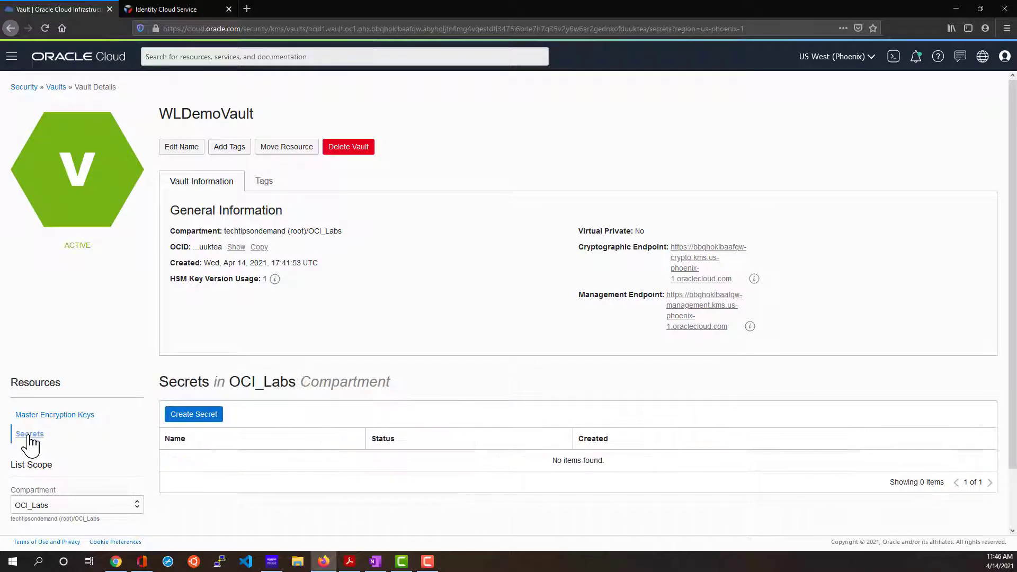
Start a new secret named wl_domain_admin_password with description 'Weblogic admin password'.
left_click(210, 416)
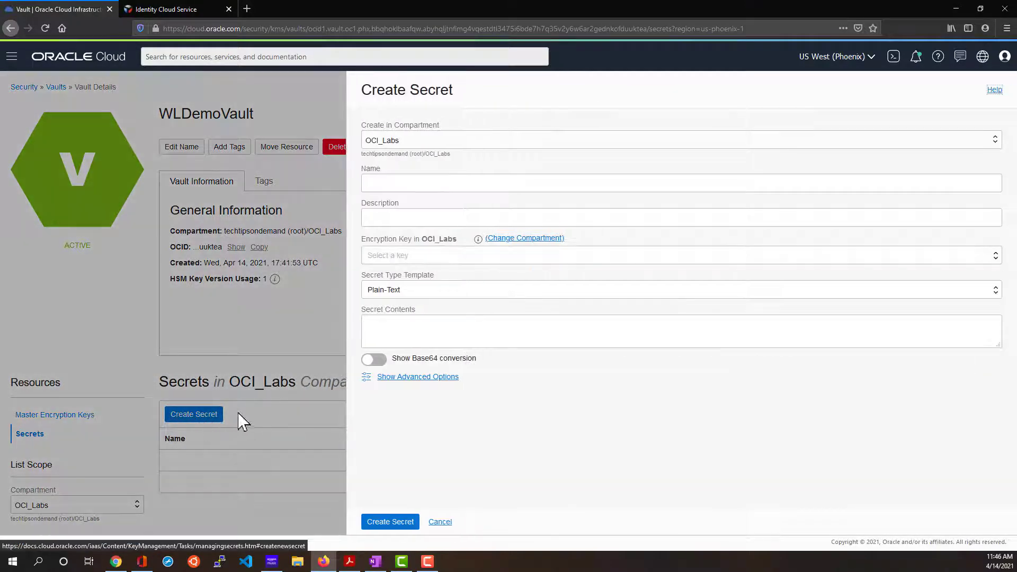
left_click(409, 183)
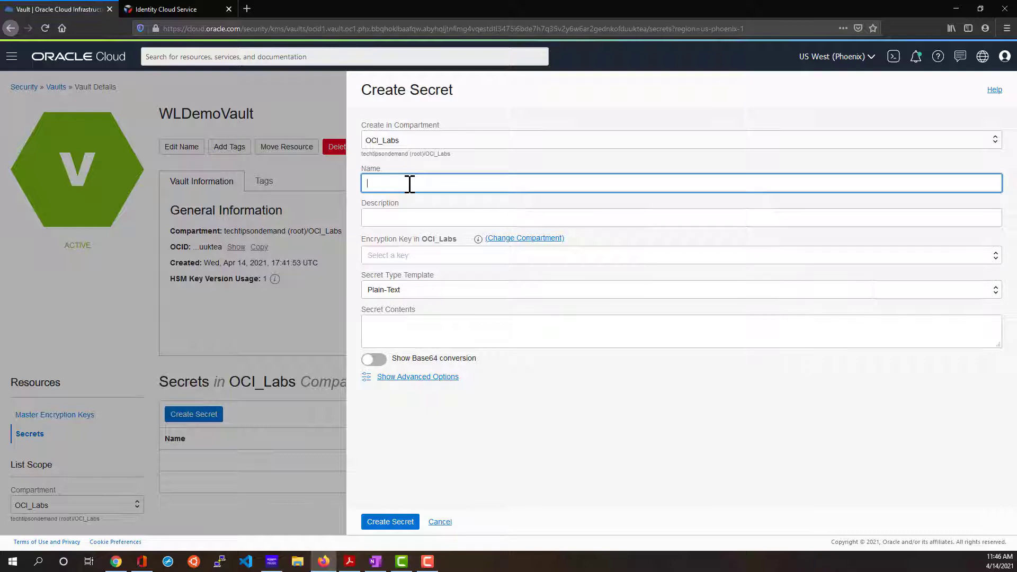
type("we")
type("_domain_pa")
type("ssword")
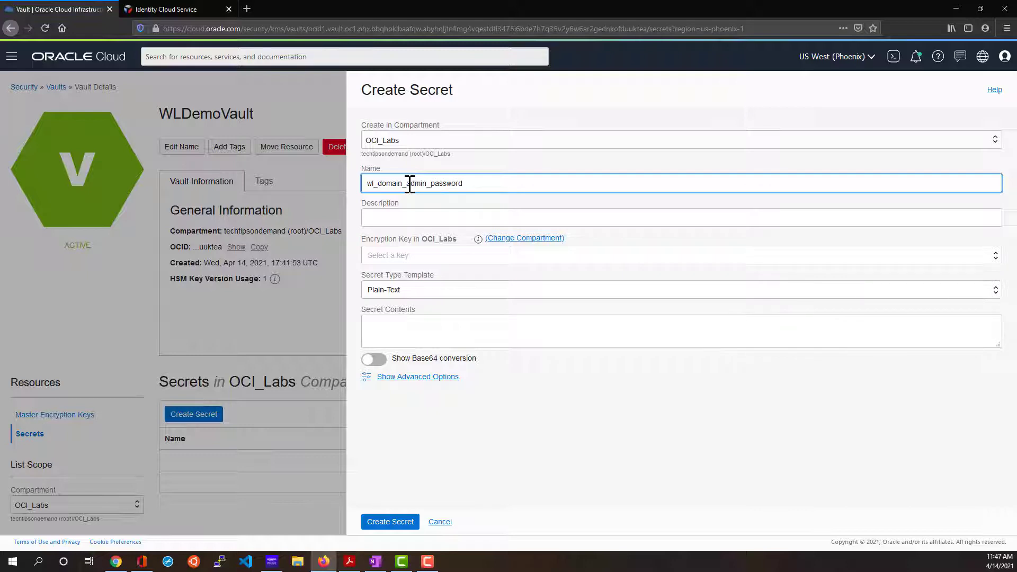
left_click(418, 211)
type("W")
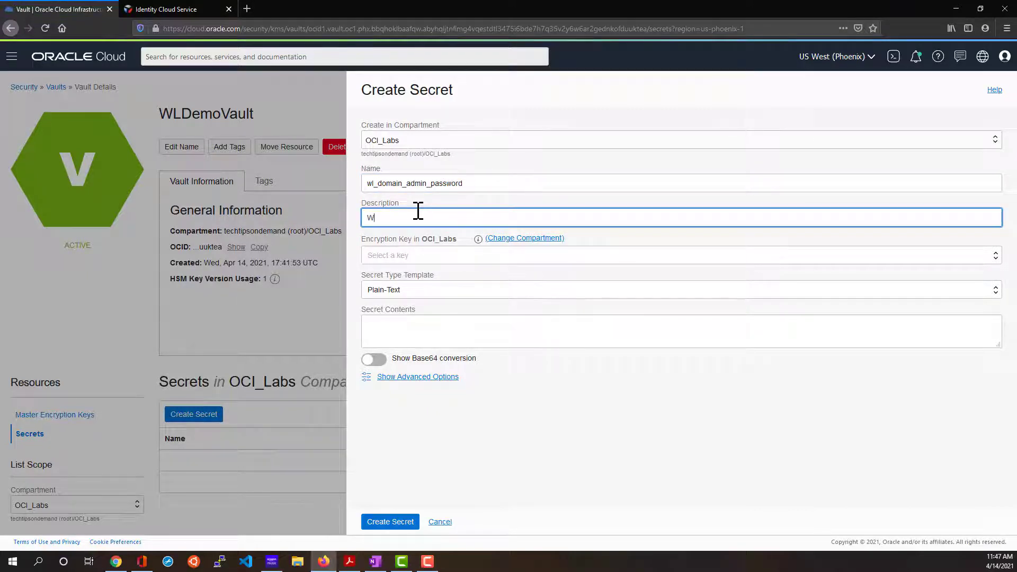
type("eblogic admin password")
Encrypt it with wldemo_master_key, paste the admin password as contents, and create it.
left_click(426, 256)
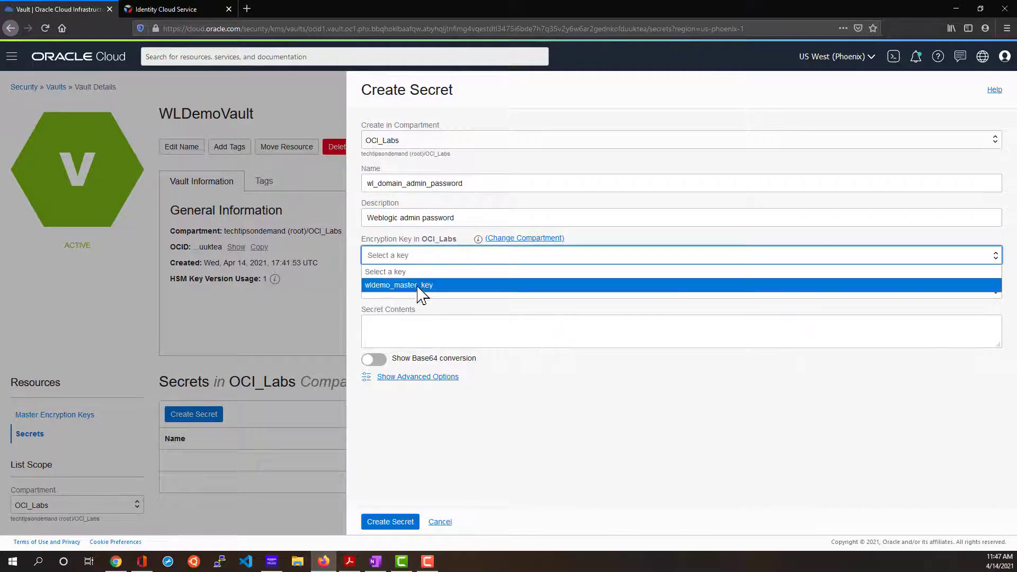
left_click(461, 286)
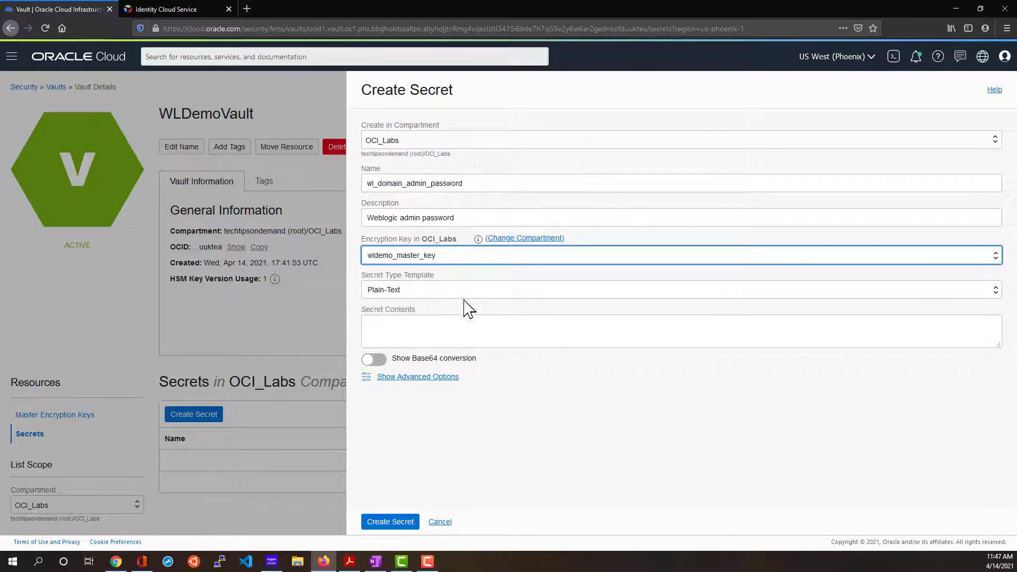
left_click(462, 331)
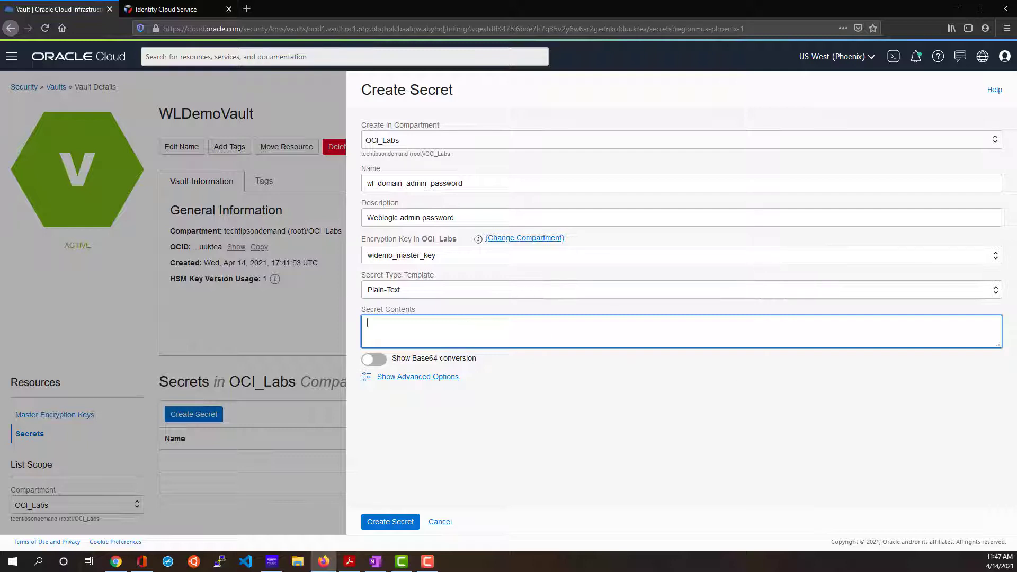
key("alt+Tab")
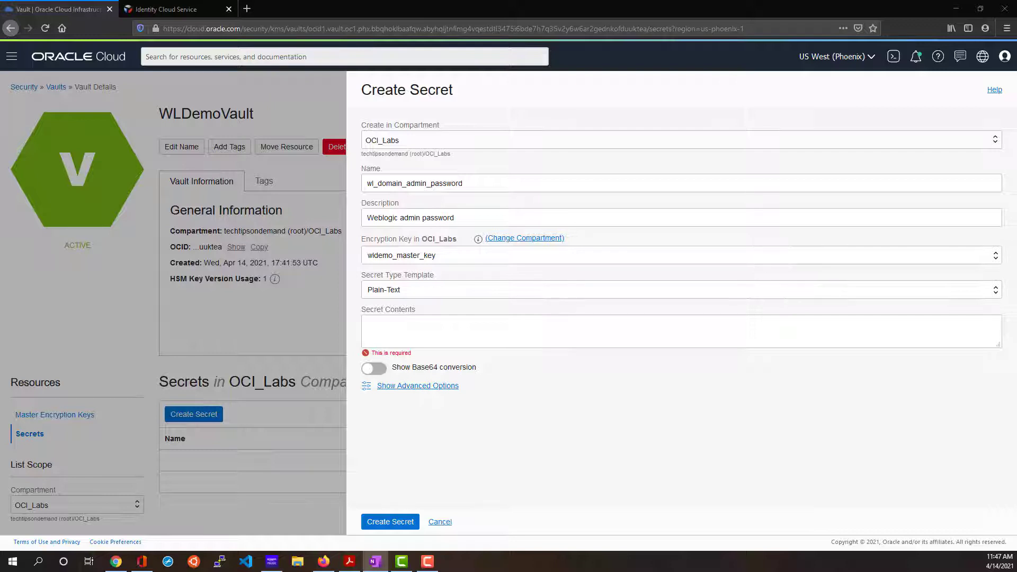
left_click(469, 330)
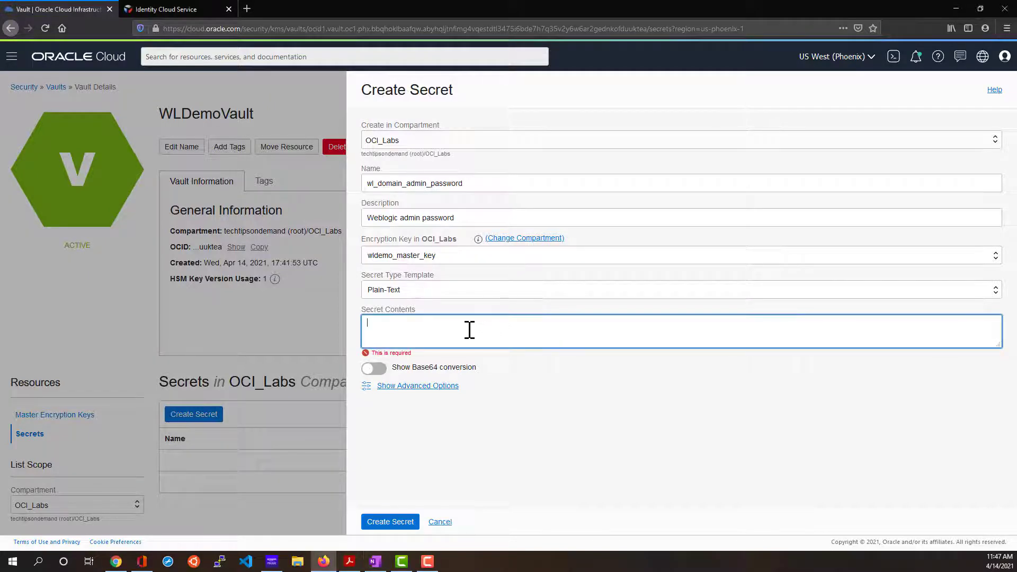
key("ctrl+v")
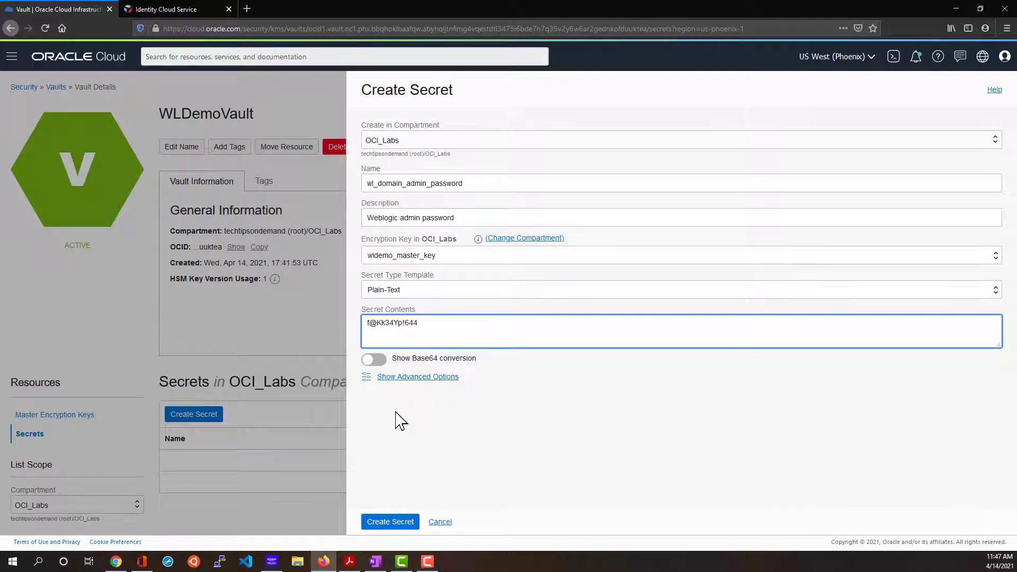
left_click(381, 523)
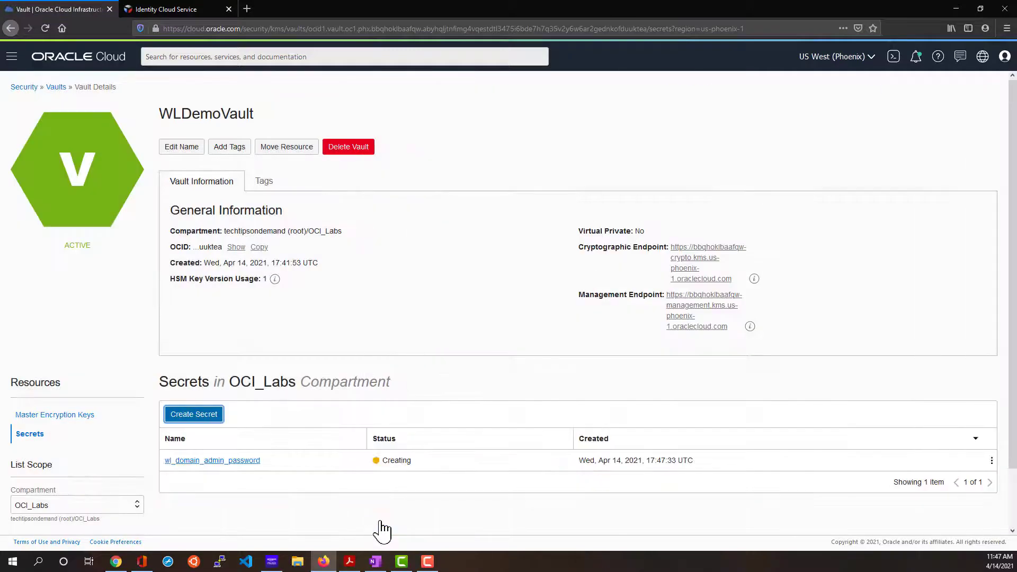
left_click(252, 460)
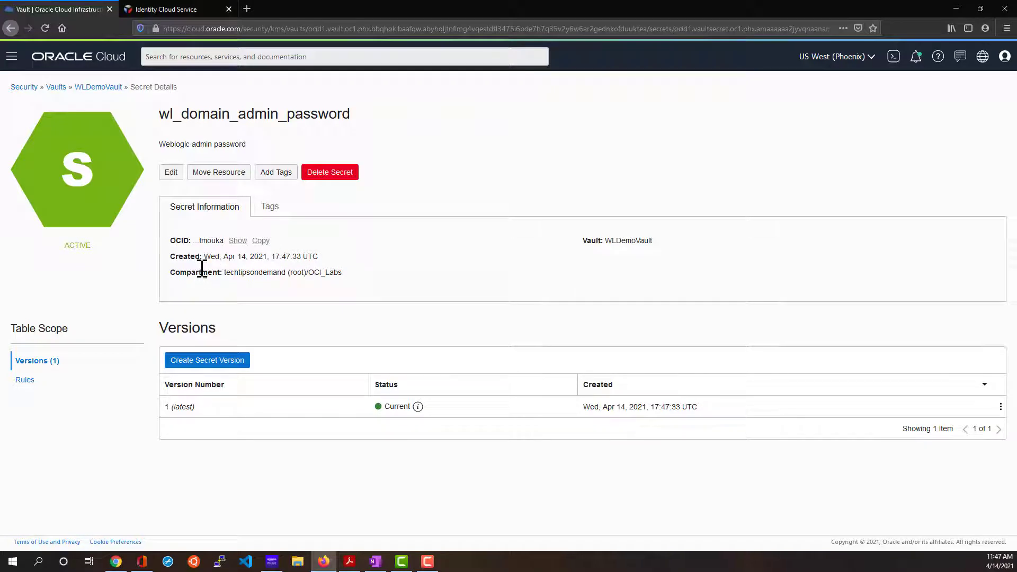
Reveal and copy the secret's full OCID into the notes, then return to WLDemoVault.
left_click(238, 241)
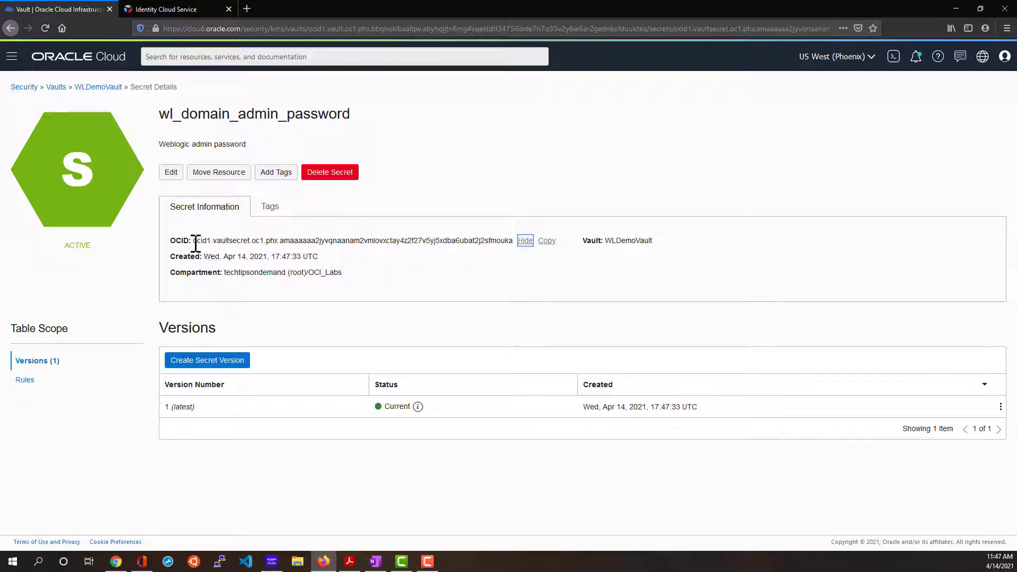
left_click(549, 241)
left_click(546, 242)
key("alt+Tab")
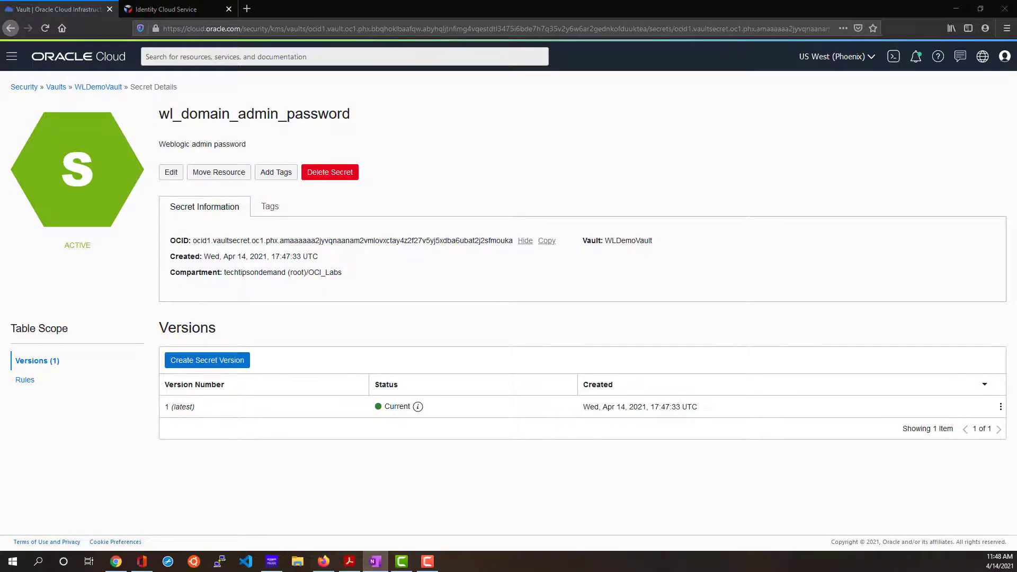
left_click(100, 86)
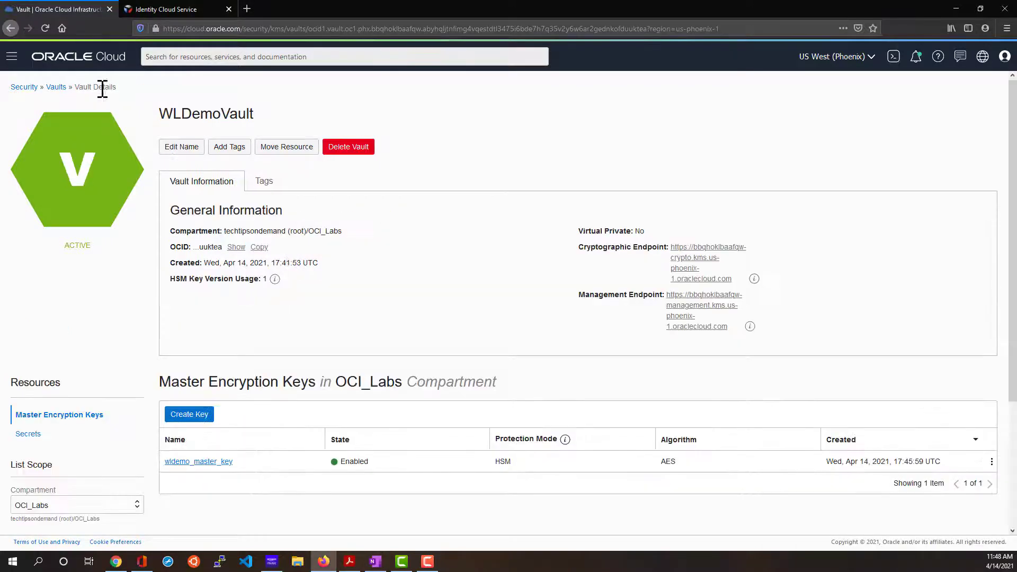
Start a new secret named wl_idcs_client_secret described as 'IDCS application client secret'.
left_click(29, 434)
left_click(212, 417)
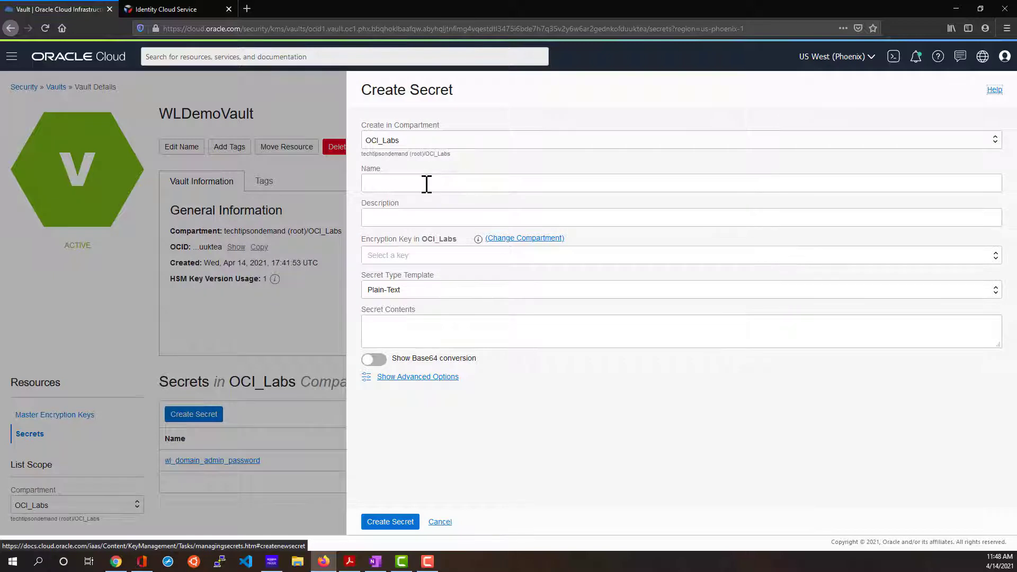
left_click(427, 184)
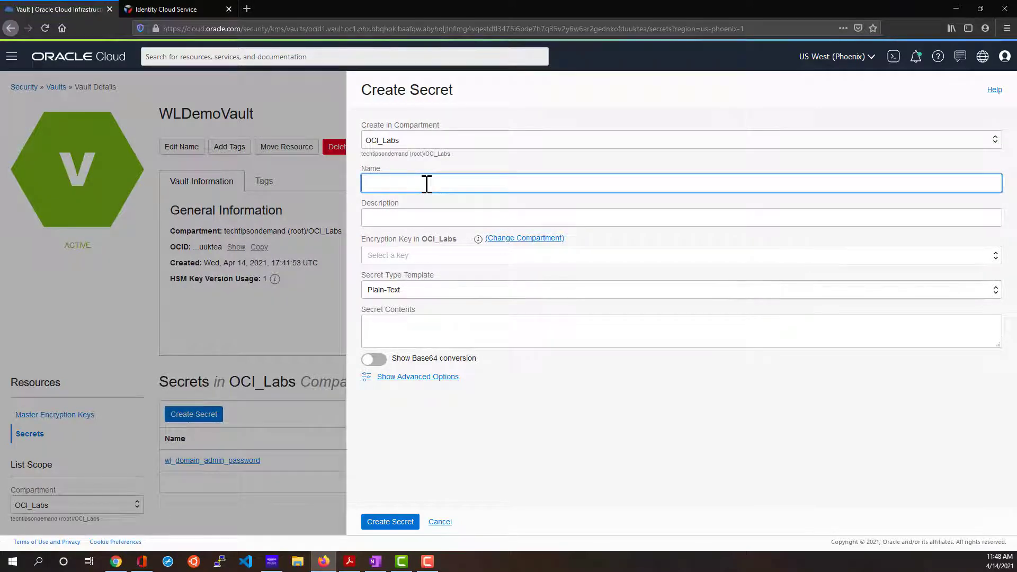
type("wl_cidcs_client")
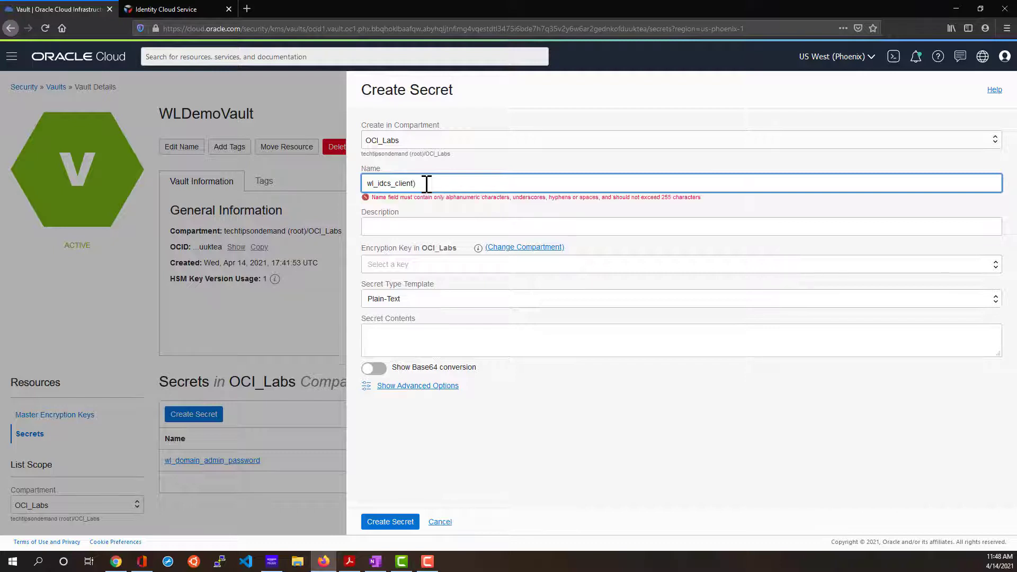
type("_se")
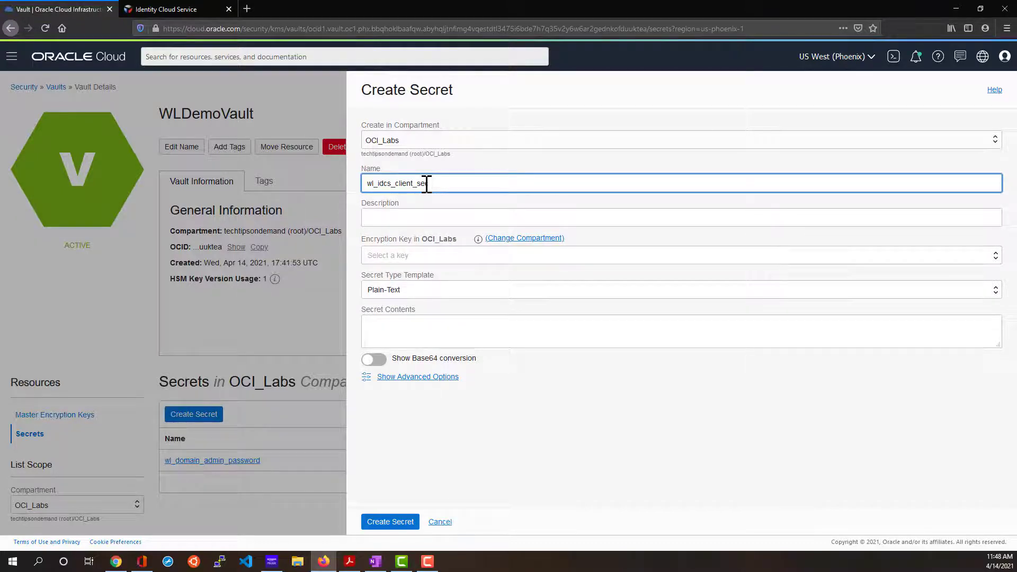
type("cret")
left_click(469, 217)
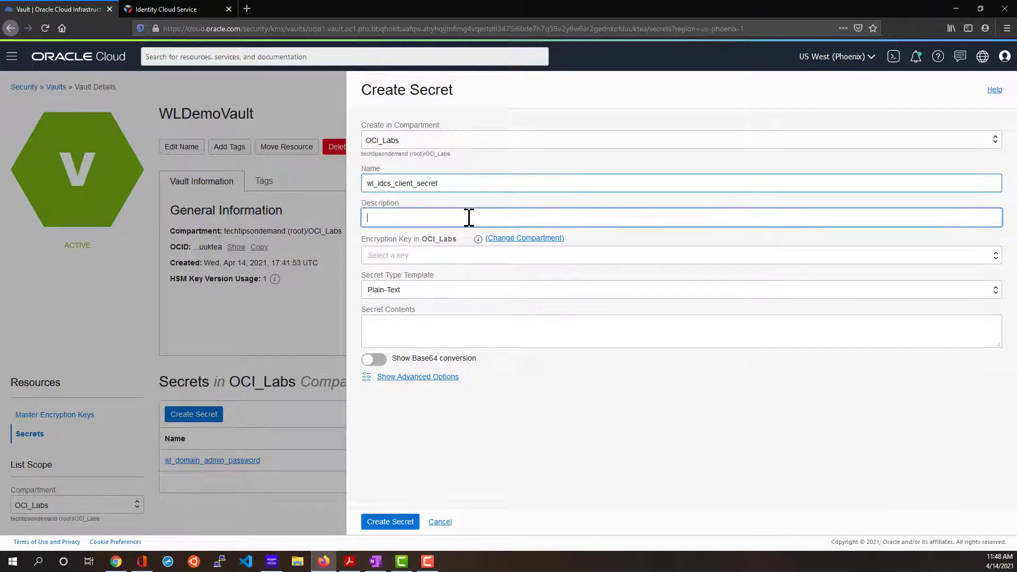
type("IDCS app")
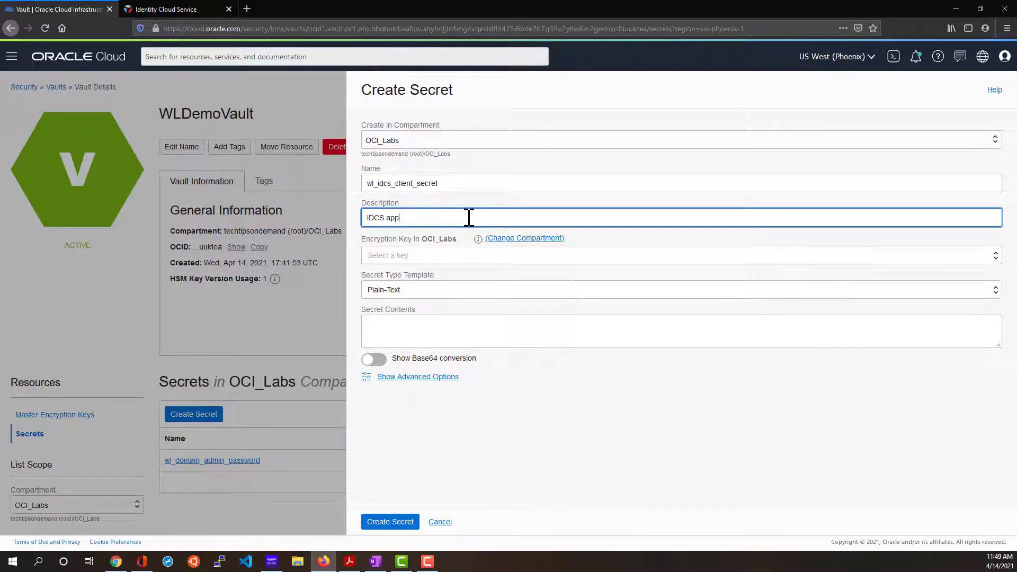
type("lication client secret")
Encrypt it with wldemo_master_key and paste the IDCS client secret as its contents.
left_click(392, 256)
left_click(397, 289)
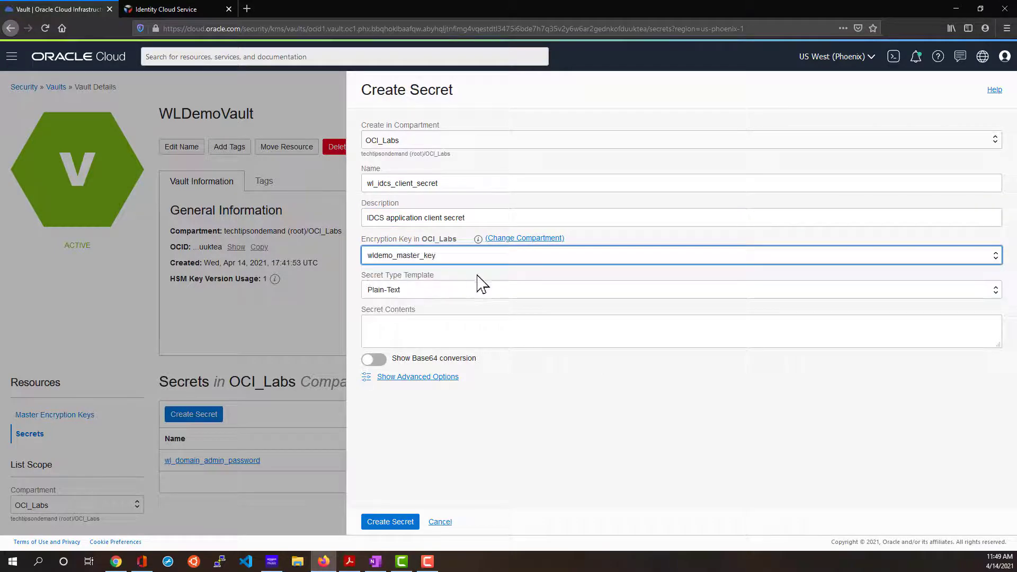
left_click(417, 331)
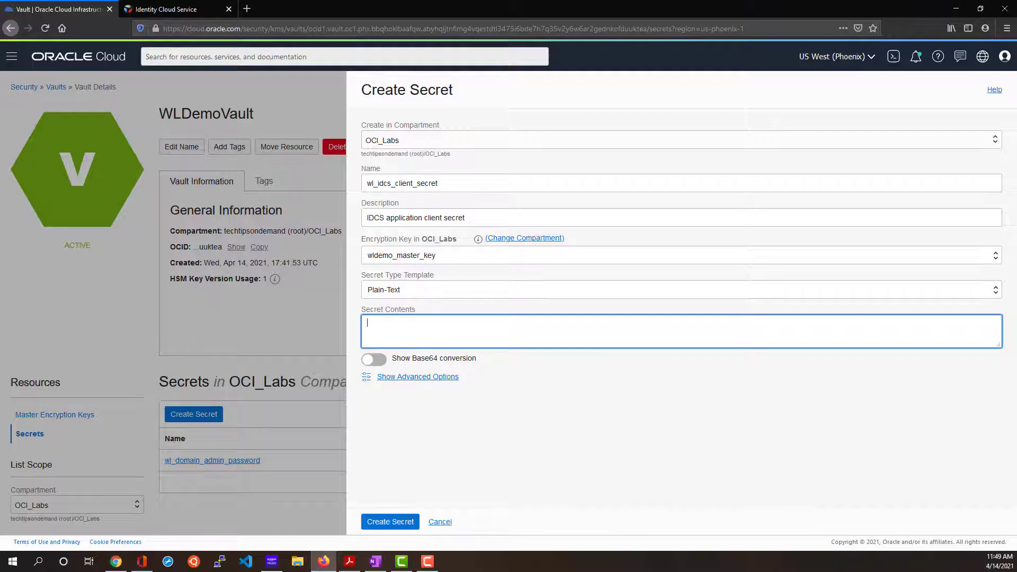
key("alt+Tab")
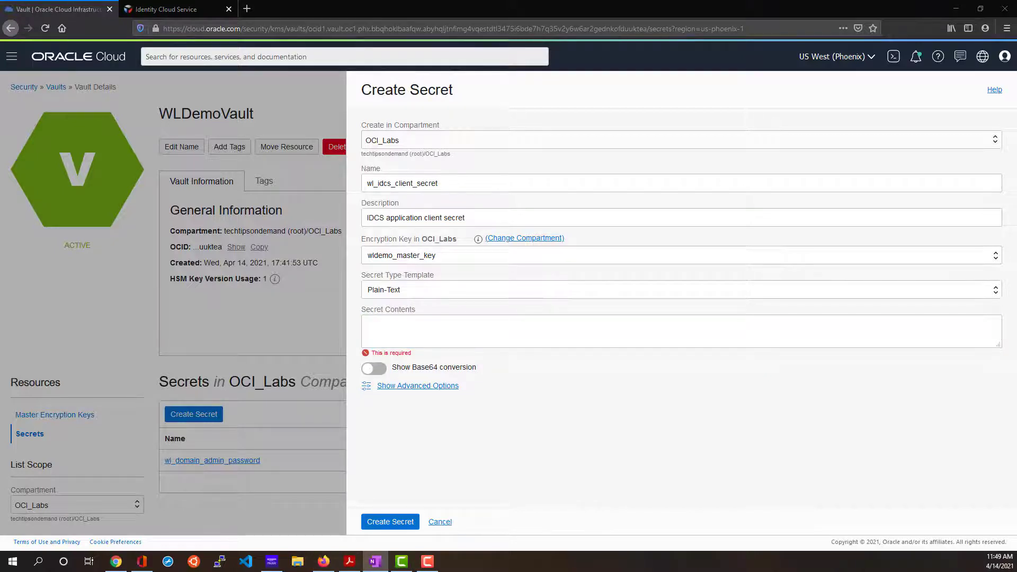
left_click(496, 323)
key("ctrl+v")
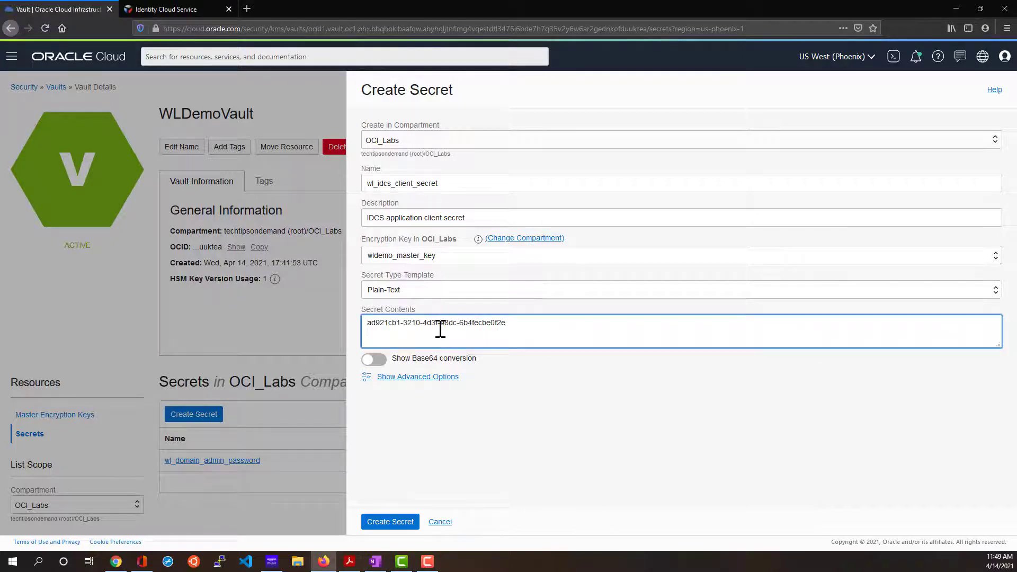
key("BackSpace")
Create the wl_idcs_client_secret secret and copy its OCID.
left_click(391, 524)
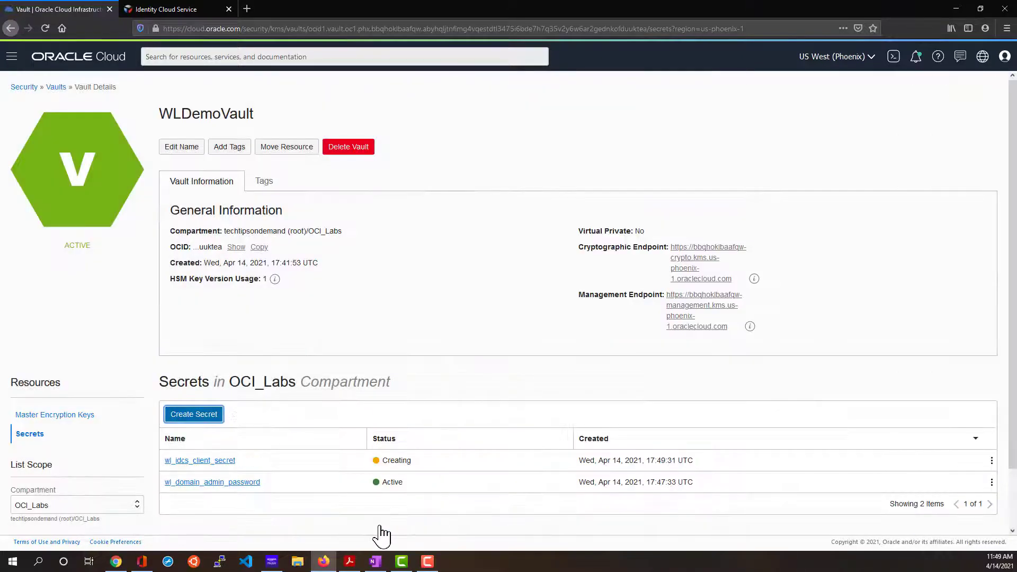
left_click(194, 462)
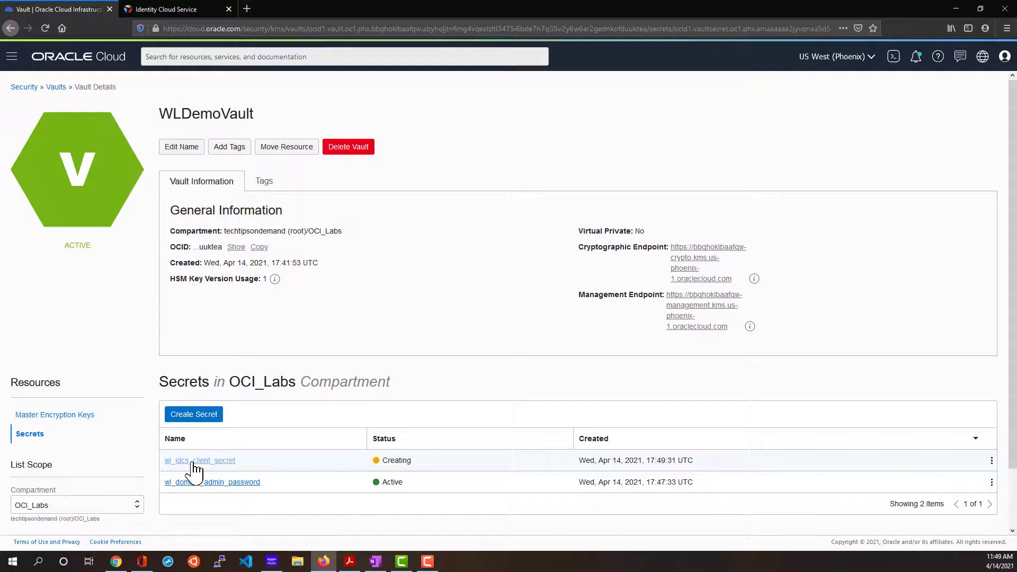
left_click(260, 243)
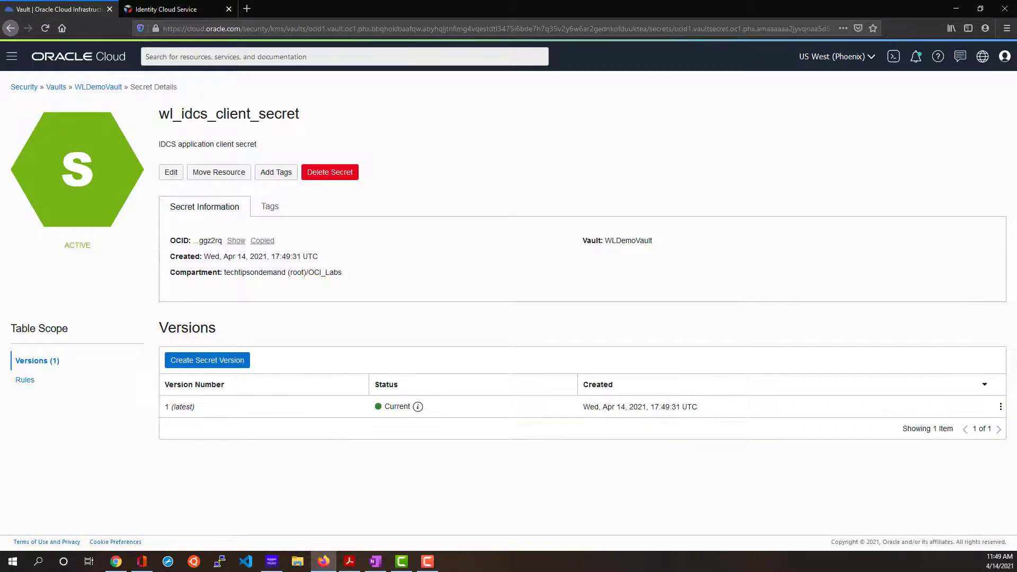
Back in WLDemoVault, reveal the full OCID of the wl_domain_admin_password secret.
left_click(93, 88)
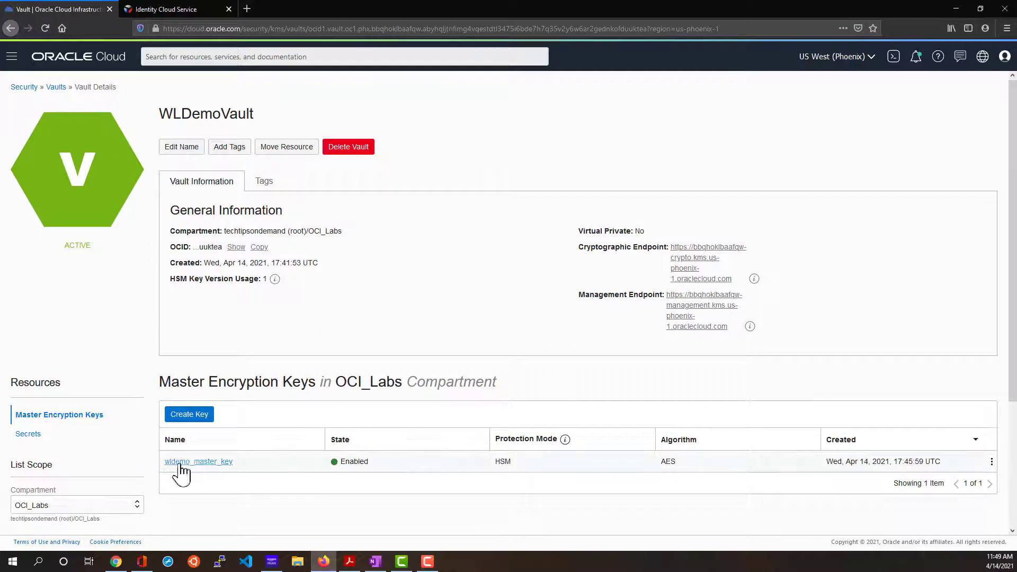
left_click(28, 433)
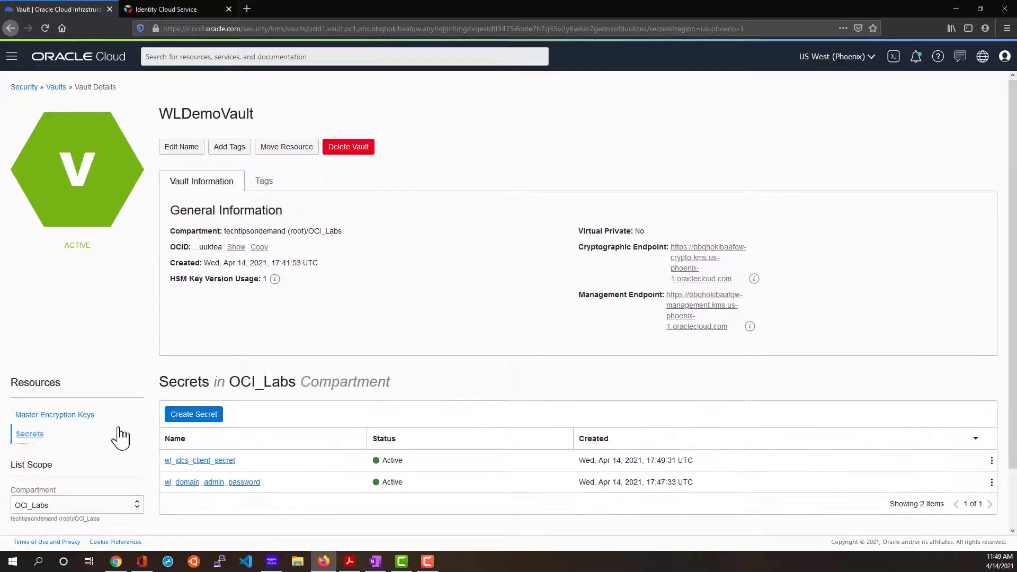
left_click(231, 483)
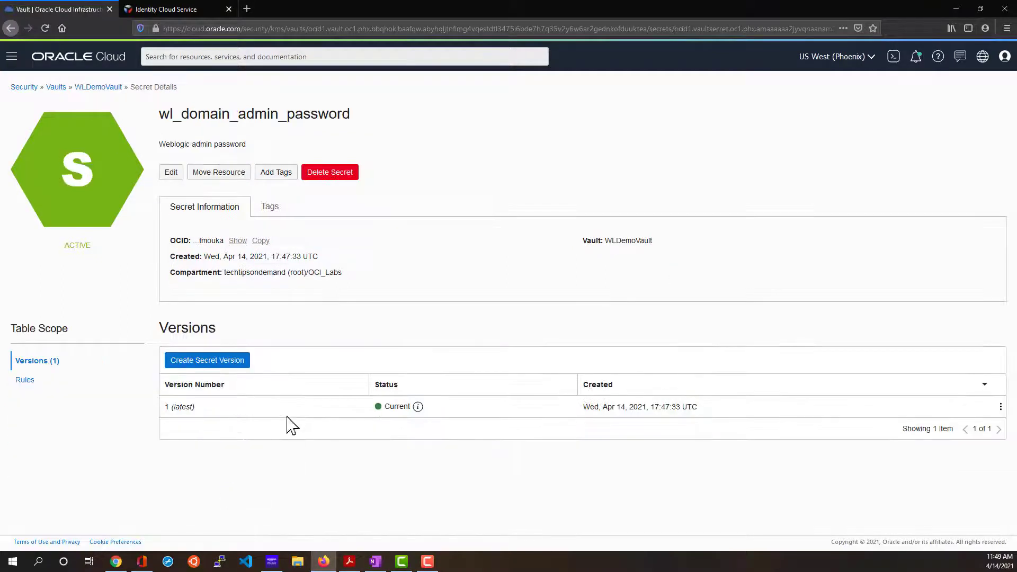
left_click(235, 241)
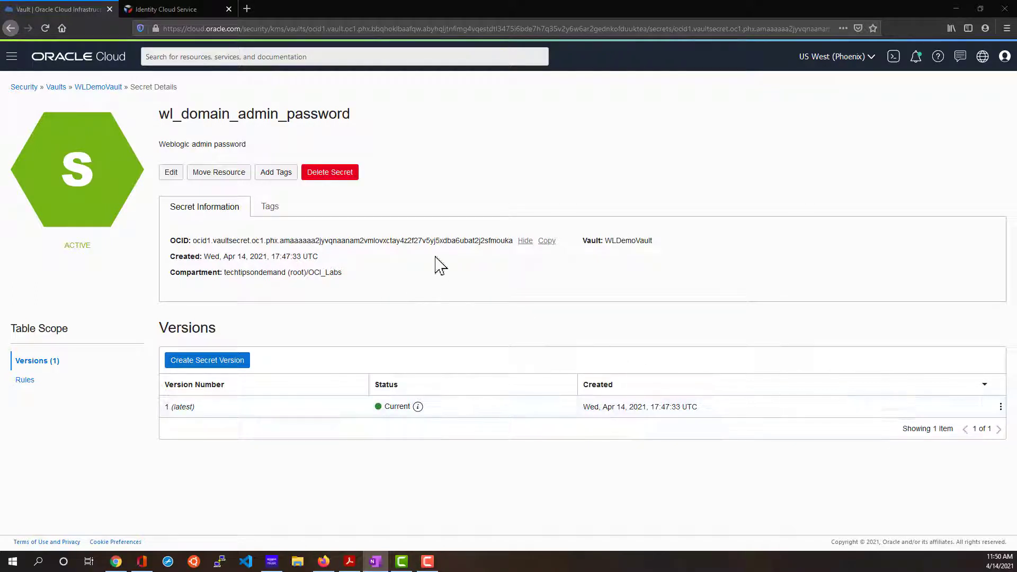
left_click(12, 58)
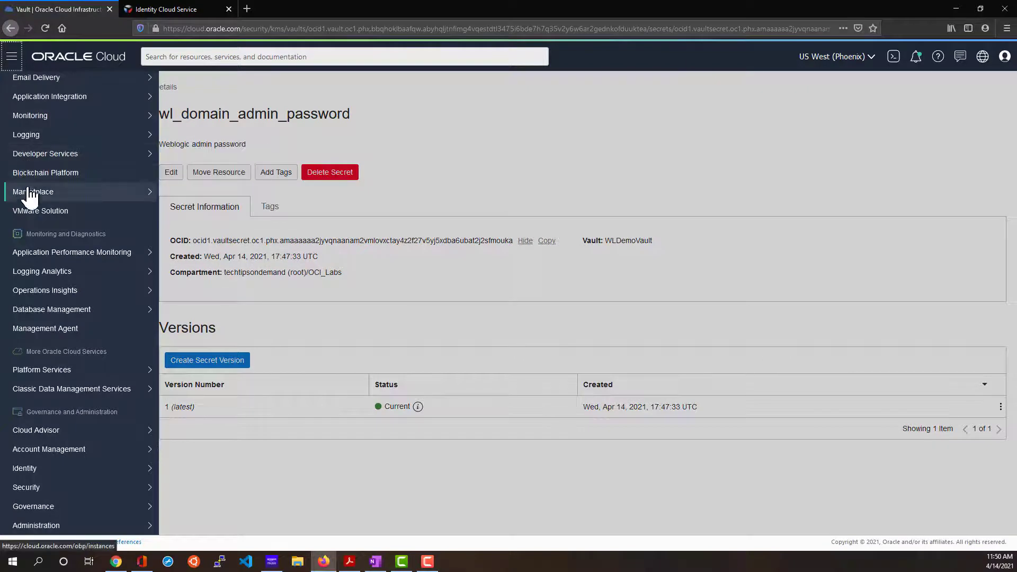
Go to Marketplace > All Applications from the navigation menu.
mouse_move(31, 195)
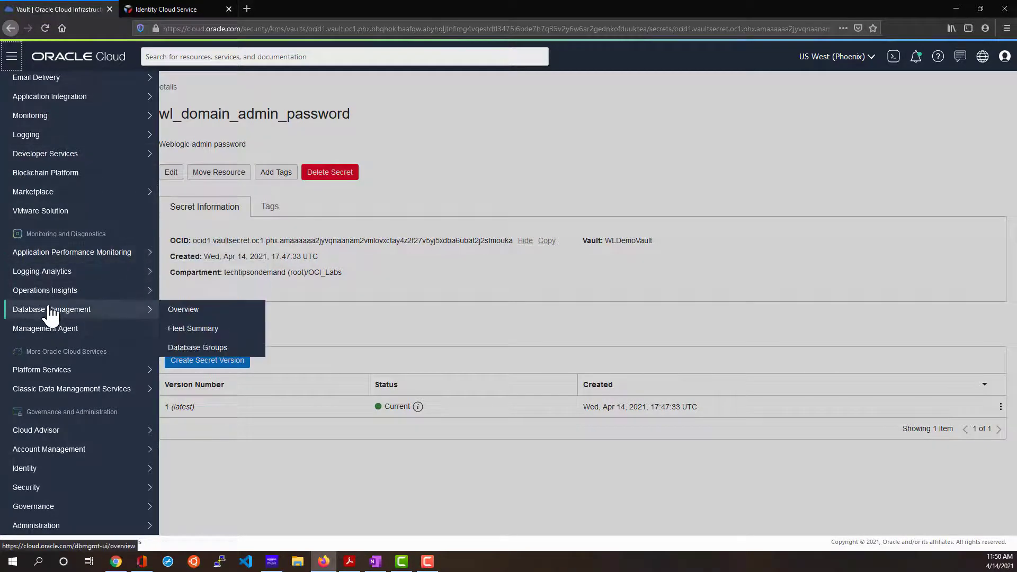
mouse_move(45, 369)
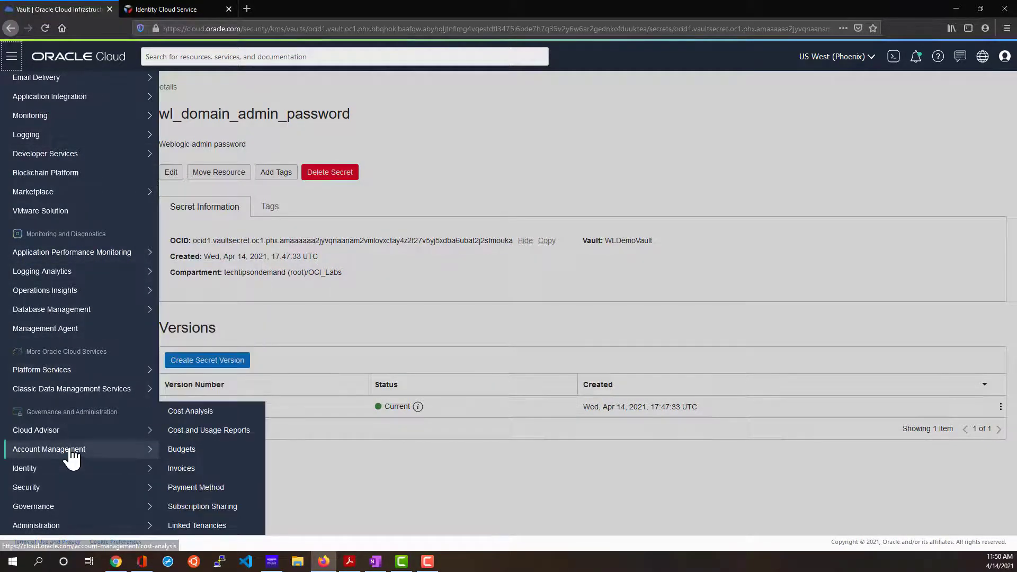
mouse_move(58, 259)
scroll(54, 267, "up", 3)
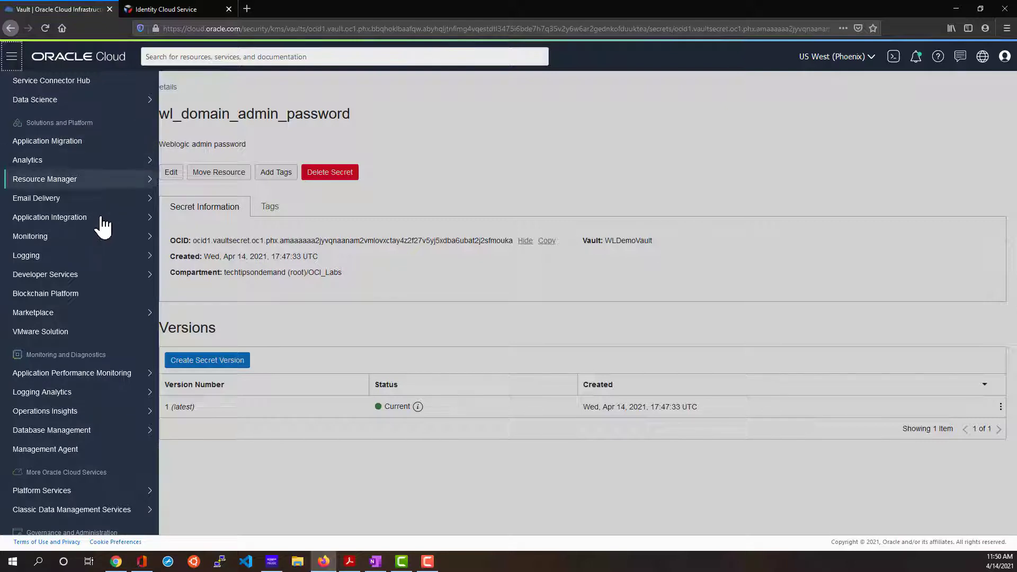
mouse_move(50, 317)
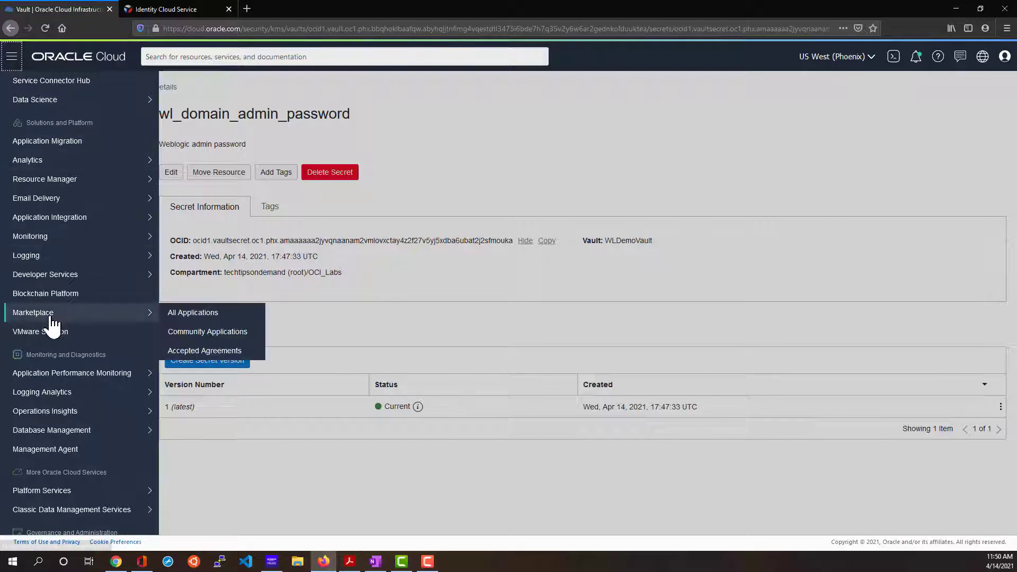
left_click(189, 314)
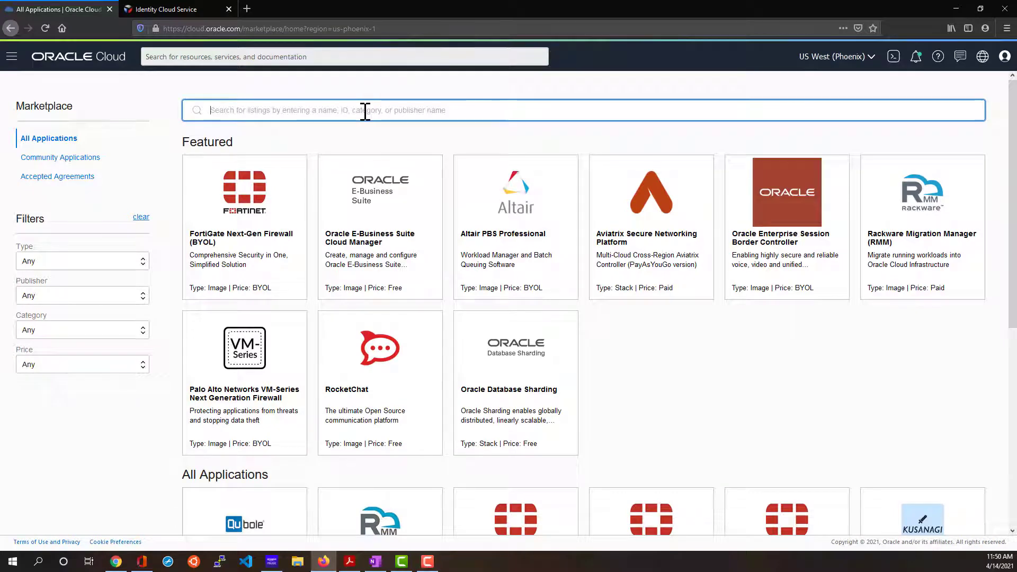
Search the Marketplace for 'weblogic' and open the Oracle WebLogic Server Enterprise Edition BYOL listing.
type("weblogic")
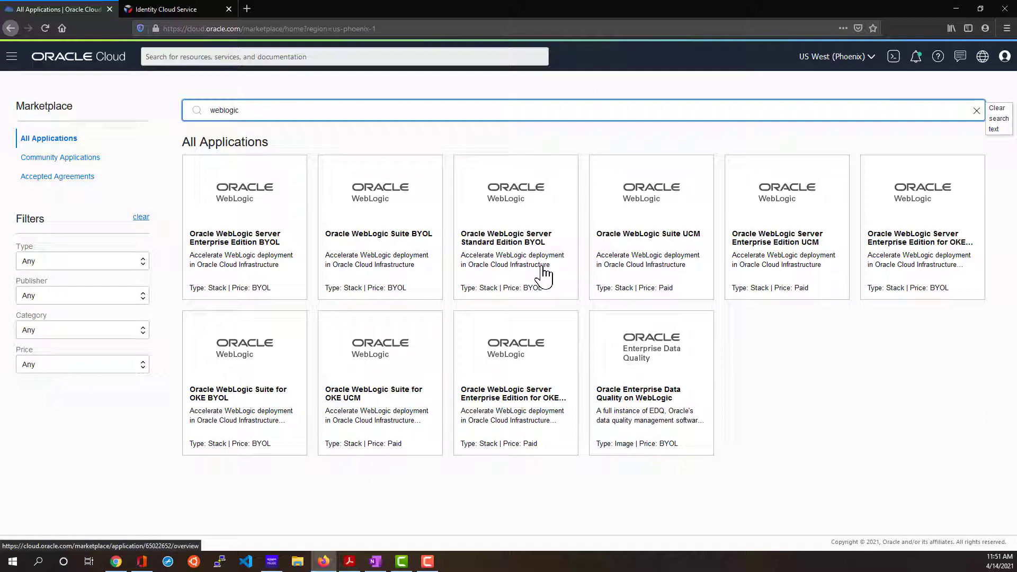
left_click(263, 272)
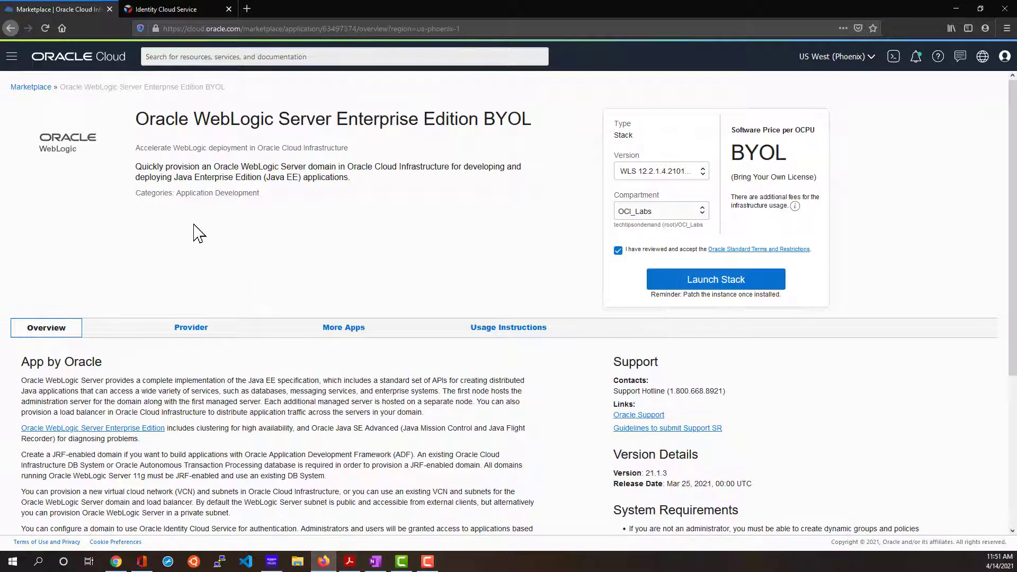
Keep version WLS 12.2.1.4.210119.03 and choose OCI_Labs as the listing's compartment.
left_click(700, 176)
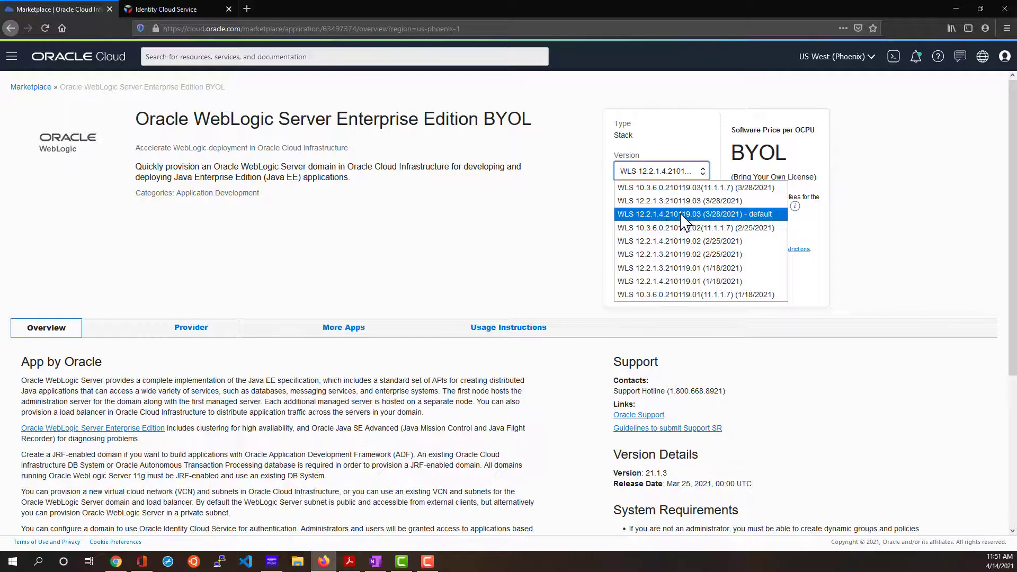
left_click(767, 215)
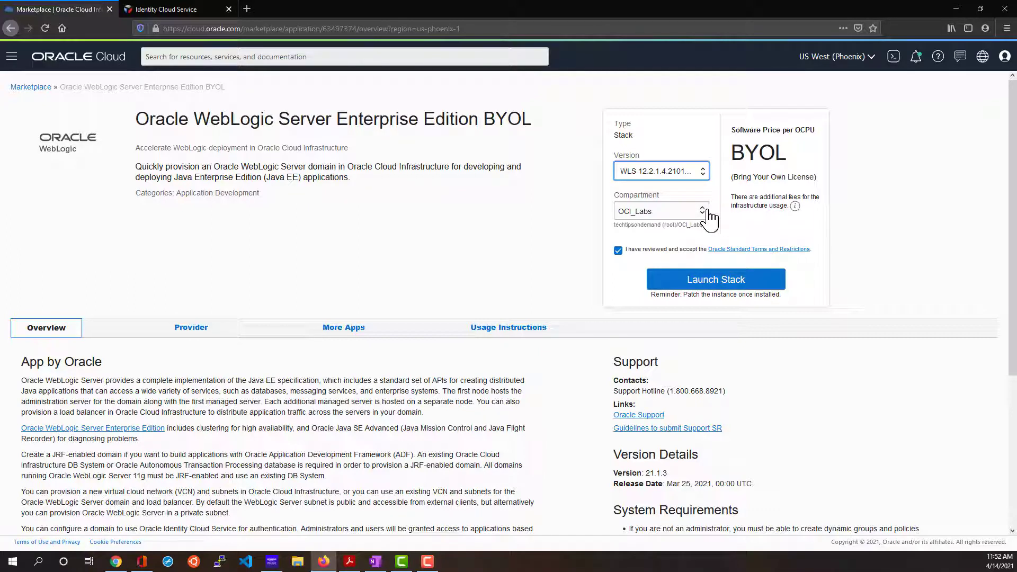
left_click(694, 213)
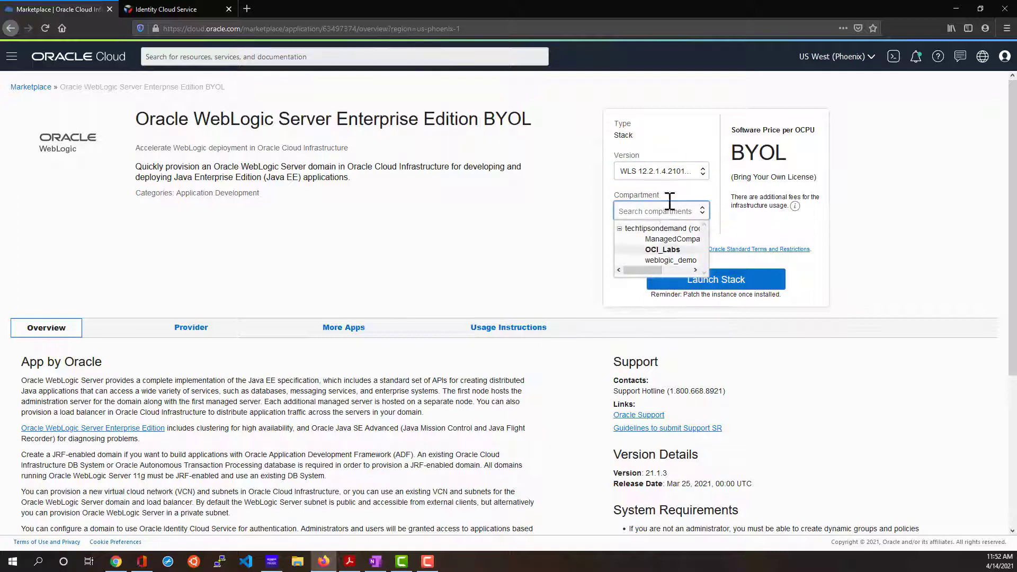
left_click(665, 252)
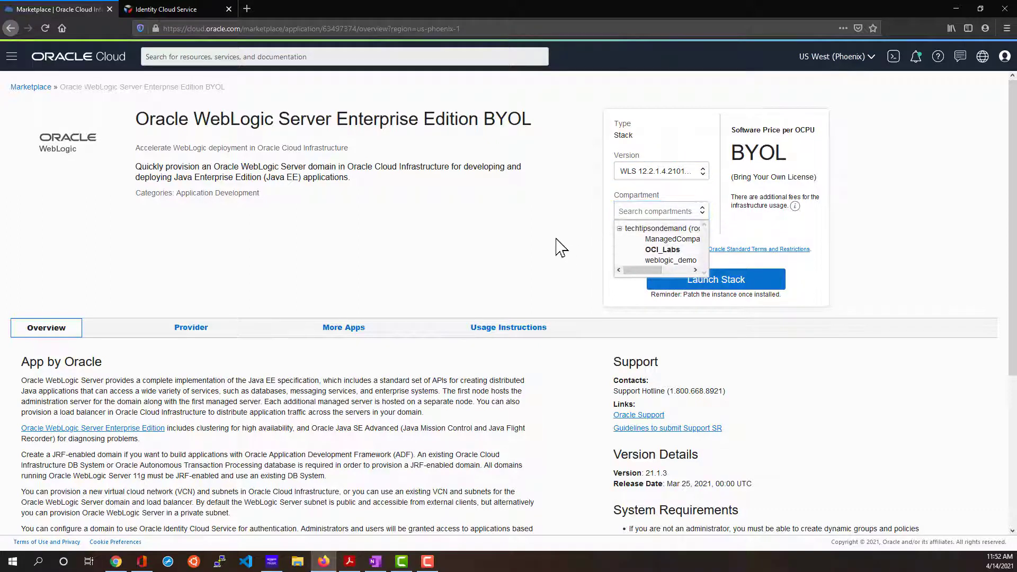
Launch a stack from the WebLogic listing named WLDemoStack and continue to Configure Variables.
left_click(752, 288)
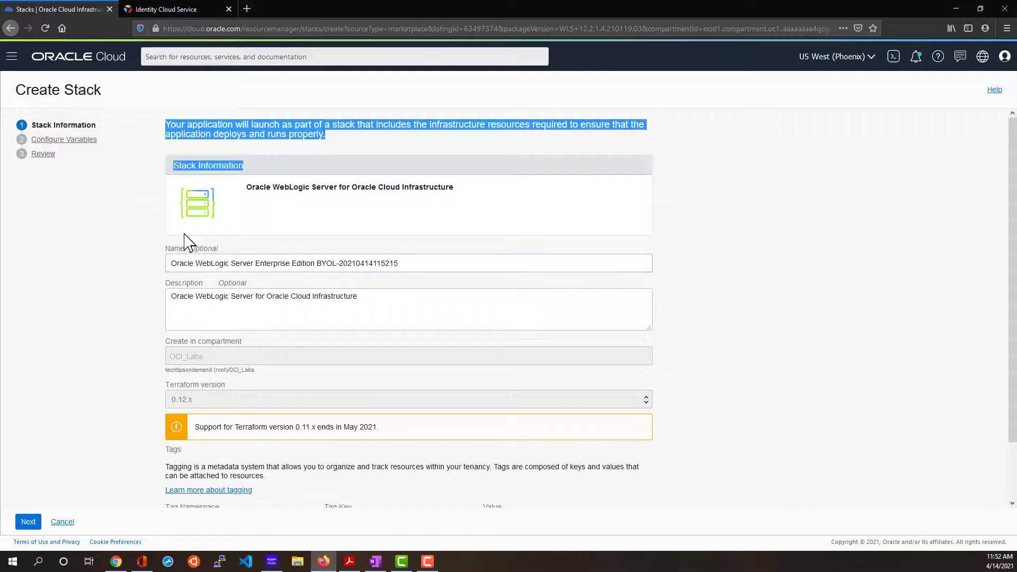
left_click(440, 265)
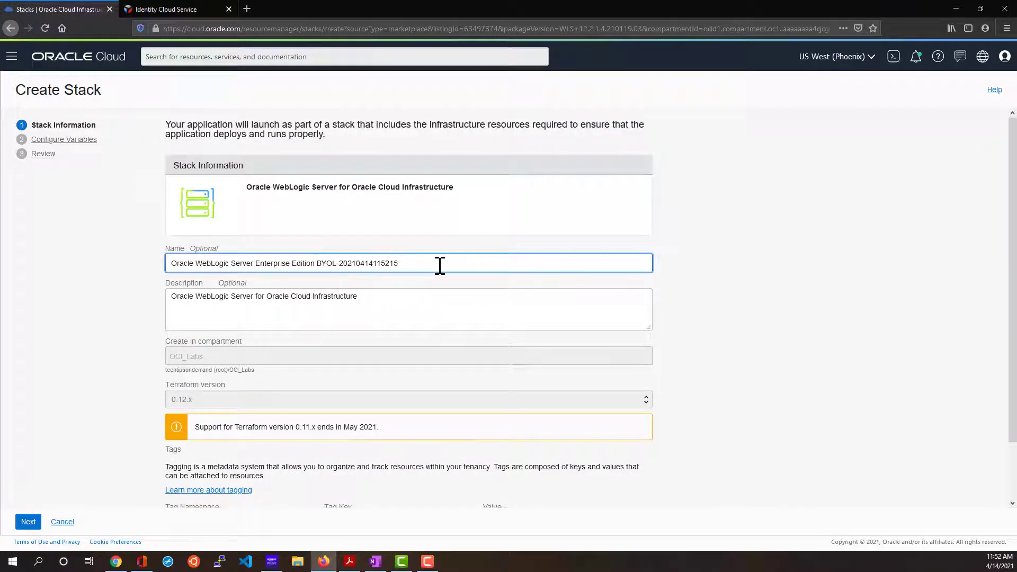
left_click_drag(439, 265, 166, 262)
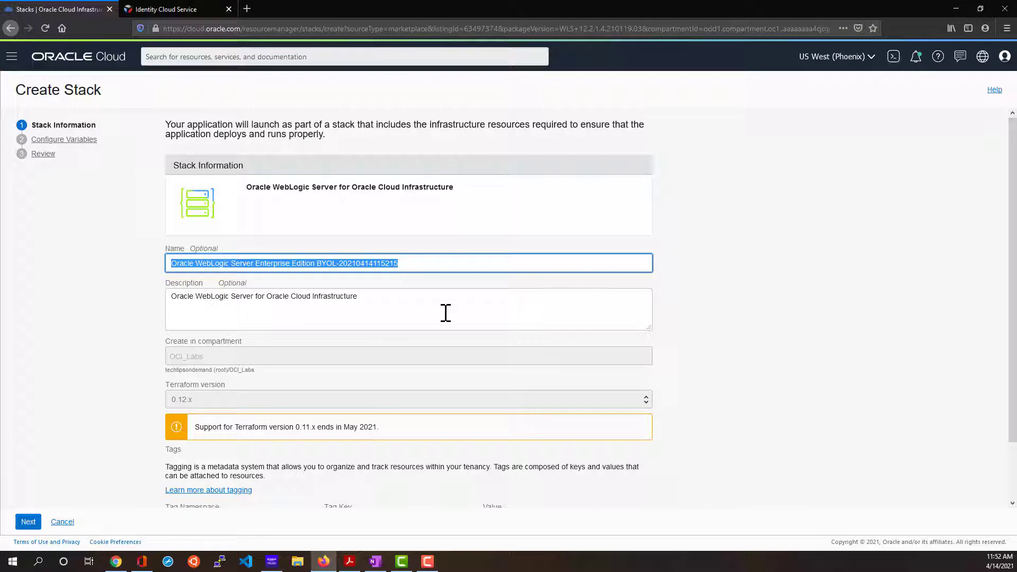
type("WLDemoStack")
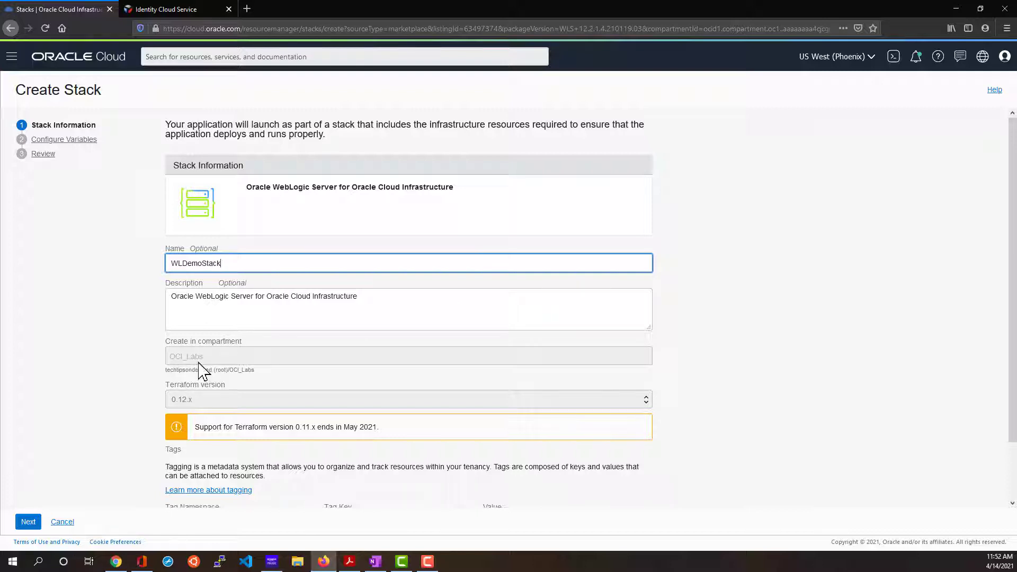
scroll(329, 381, "down", 2)
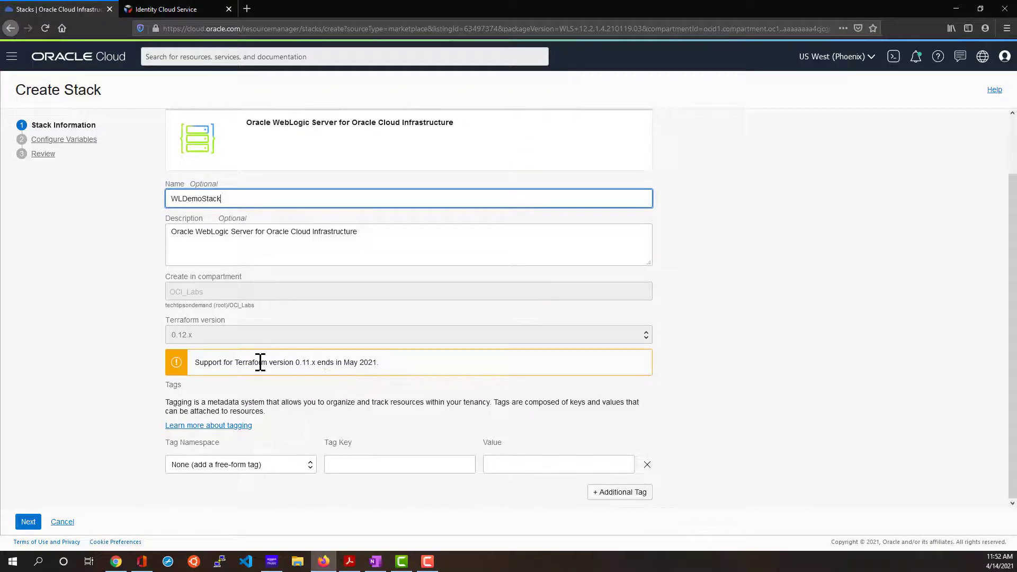
left_click(28, 521)
Set resource name prefix wldemo, shape VM.Standard.E3.Flex and 1 OCPU.
left_click(211, 181)
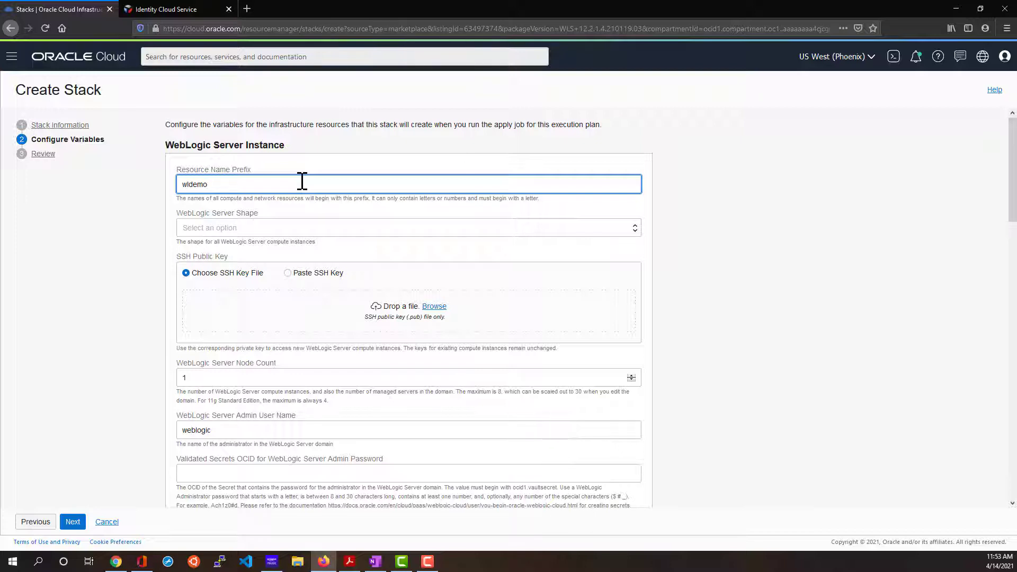
left_click(285, 211)
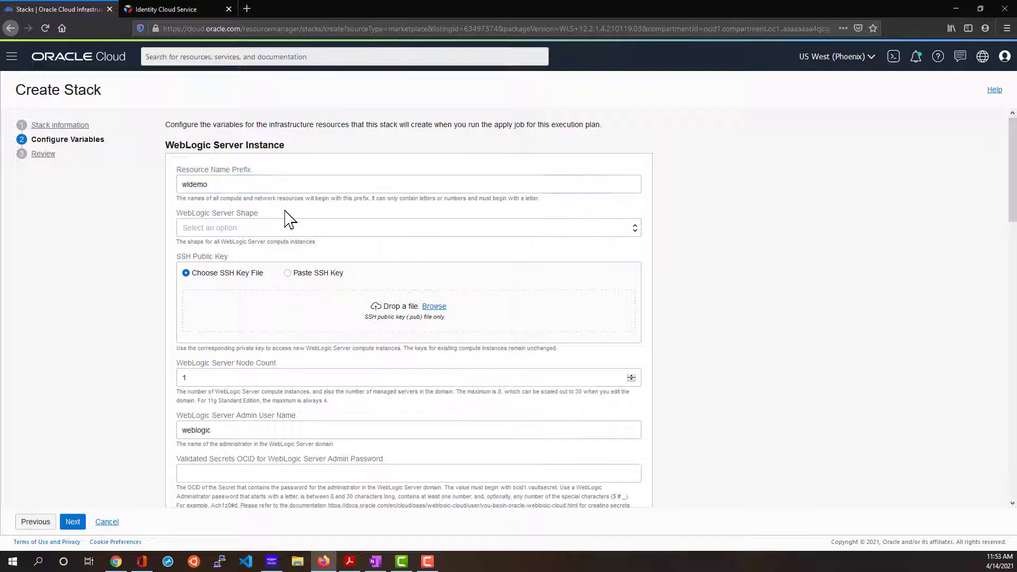
left_click(571, 234)
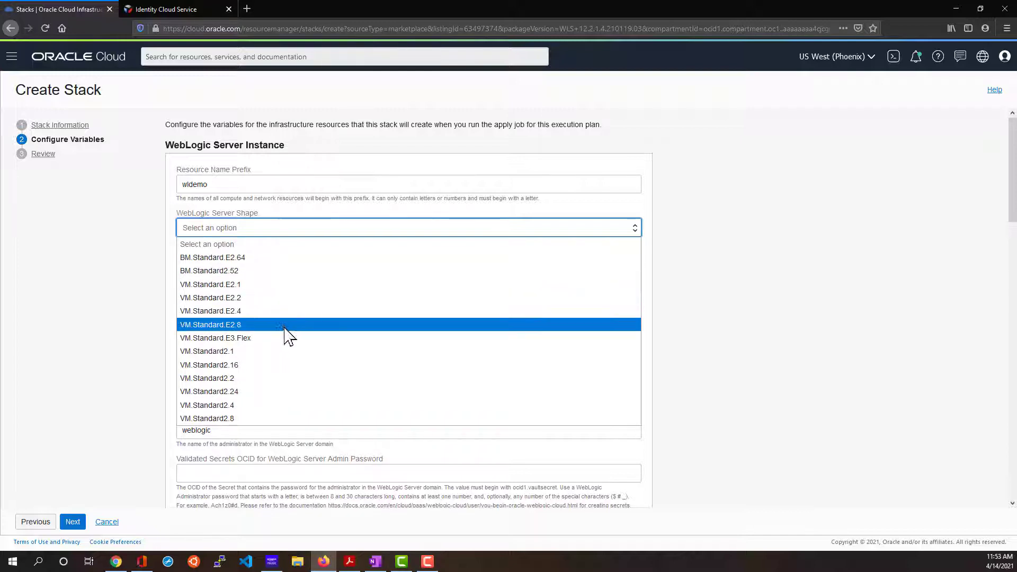
left_click(248, 339)
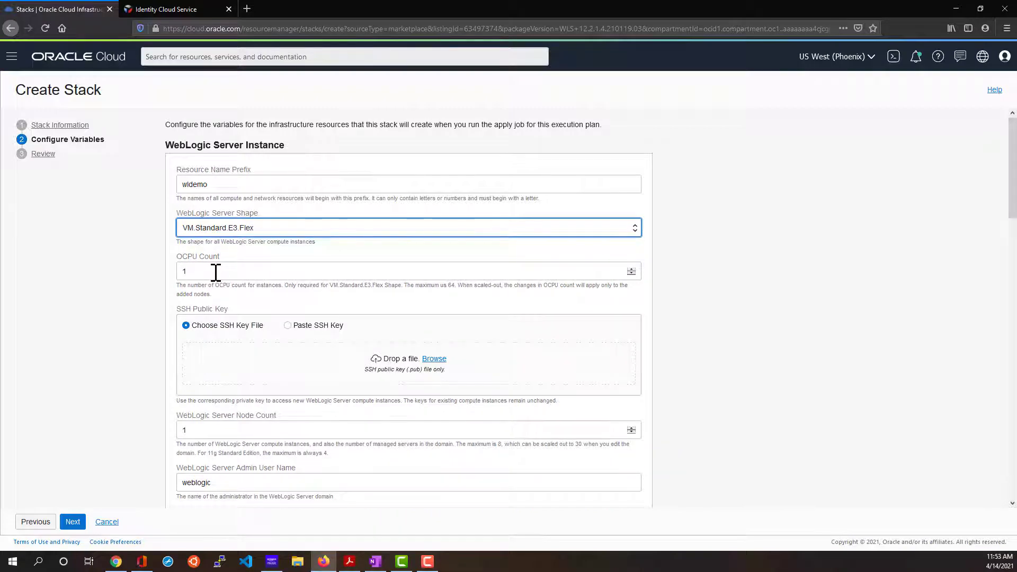
left_click(265, 270)
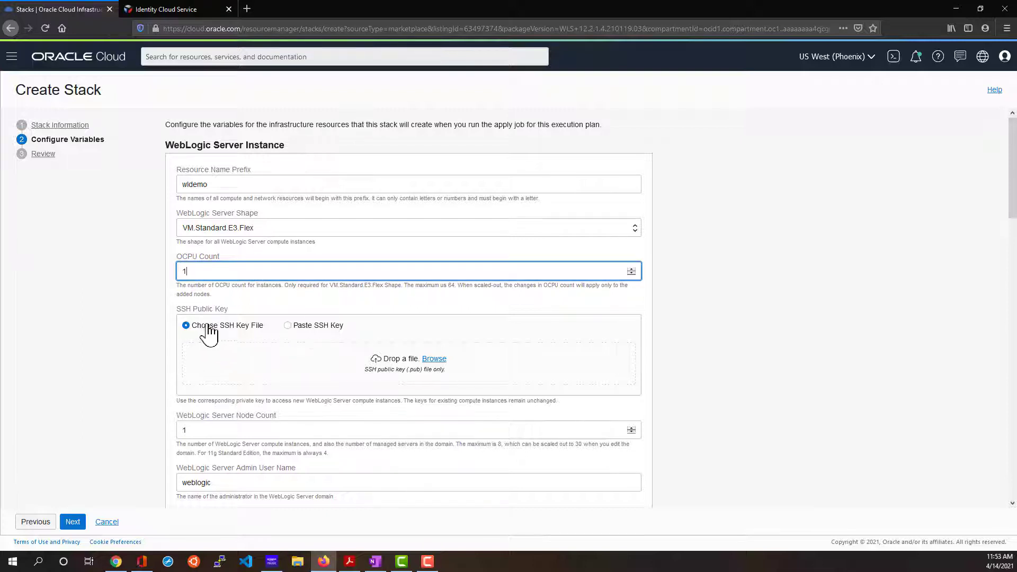
Paste the RSA SSH public key into the stack's SSH key field.
left_click(288, 325)
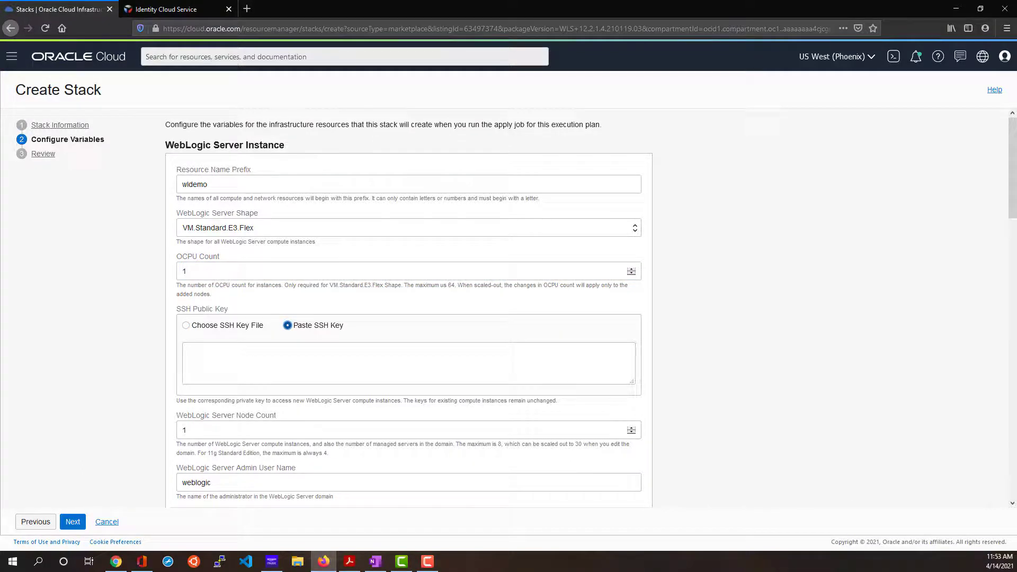
left_click(397, 358)
key("ctrl+v")
scroll(421, 364, "up", 3)
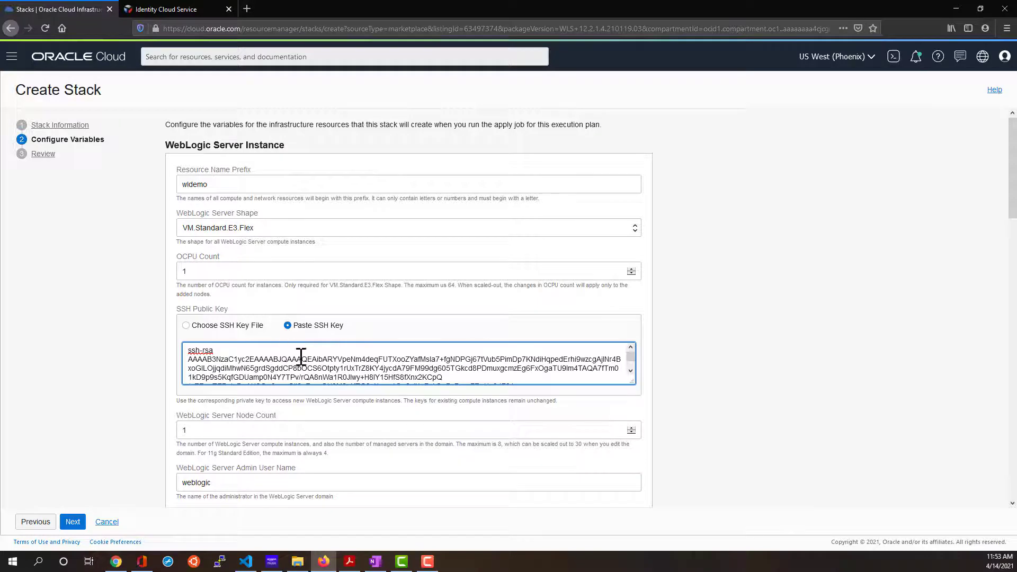
left_click(69, 312)
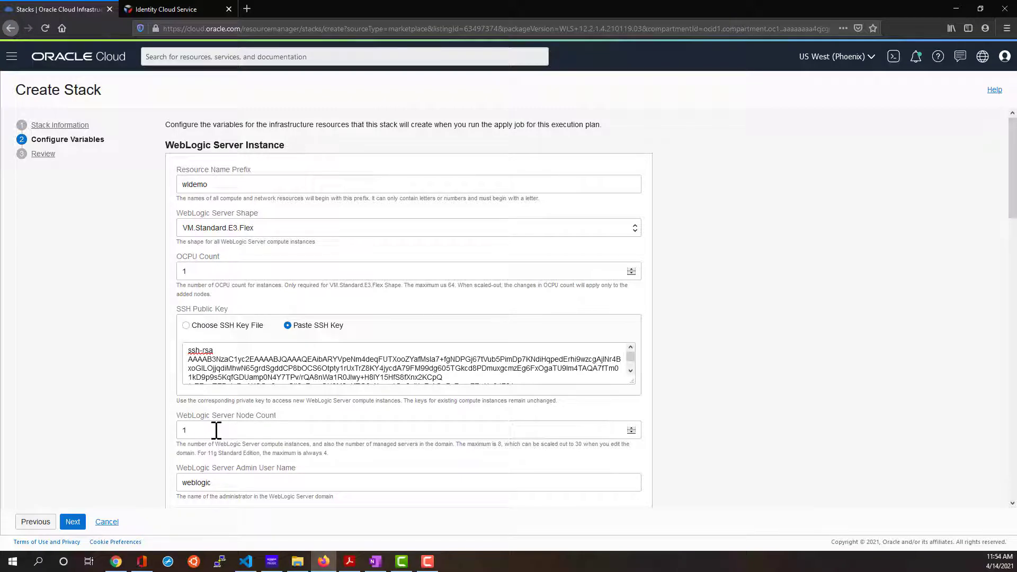
left_click_drag(459, 444, 510, 445)
Paste the wl_domain_admin_password secret's vault OCID into the Validated Secrets OCID field.
left_click(555, 458)
scroll(355, 428, "down", 2)
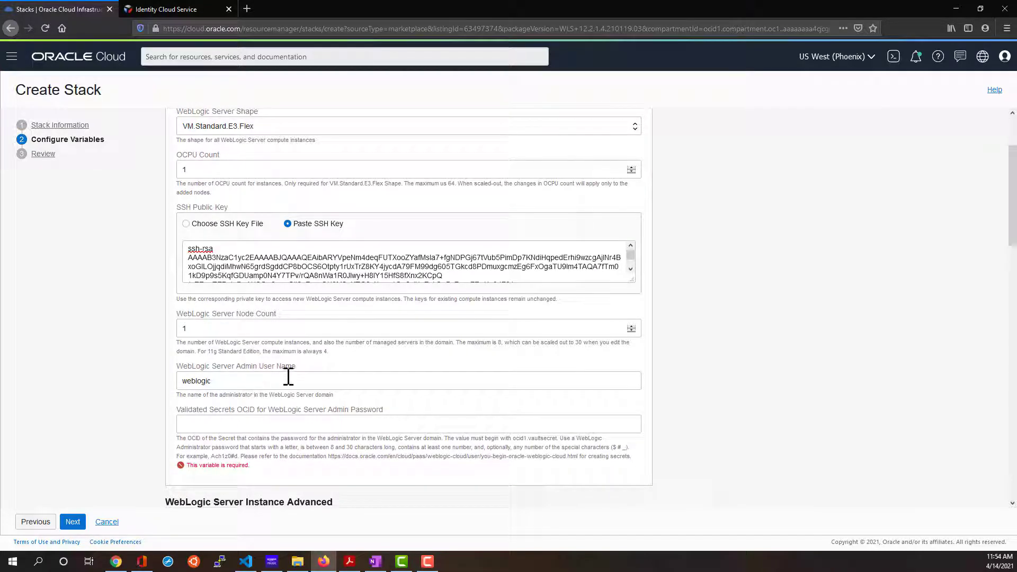
left_click(218, 424)
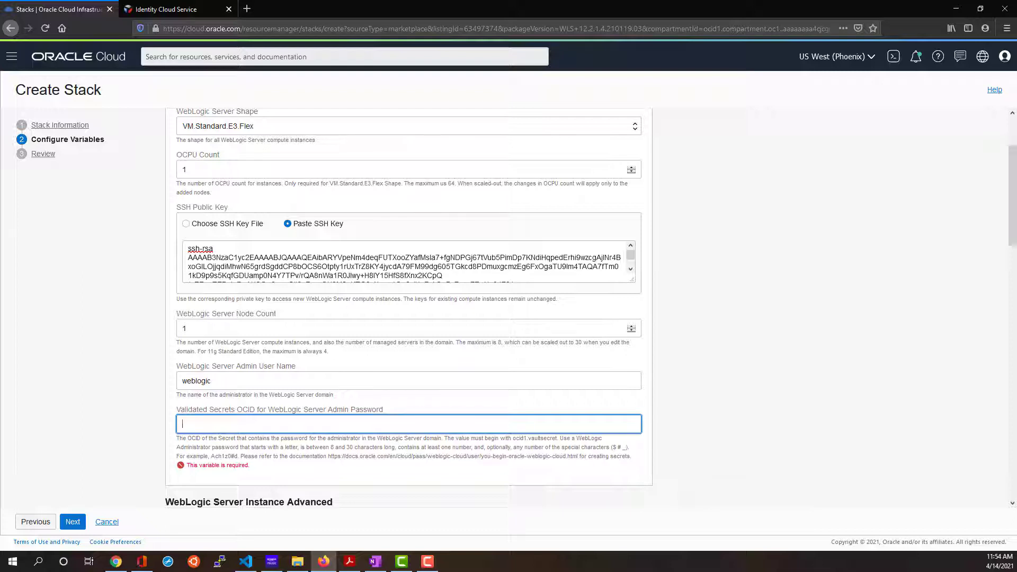
key("alt+Tab")
key("alt+Tab")
key("alt+Tab")
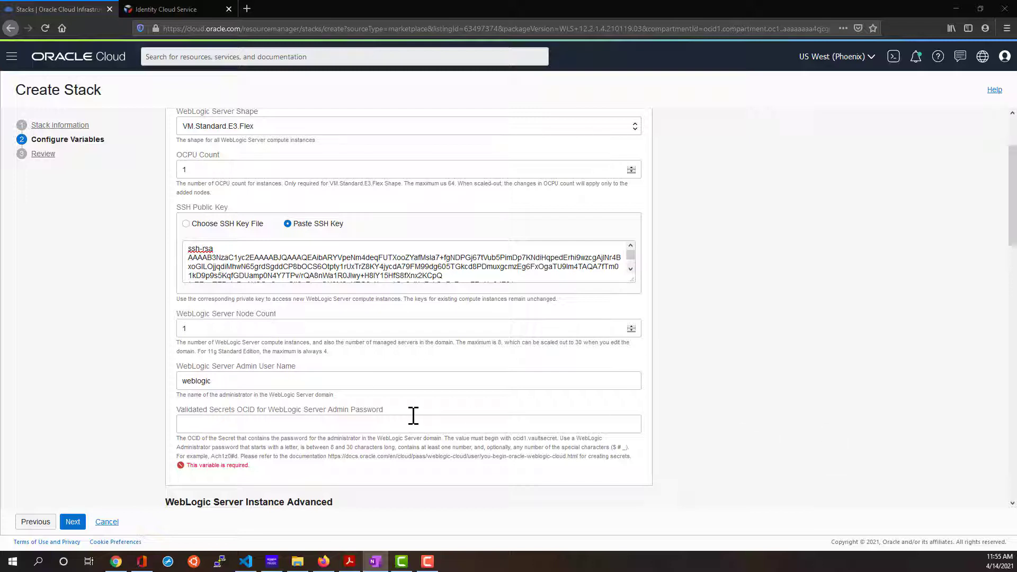
left_click(222, 426)
type("ocid1.vaultsecret.oc1.phx.amaaaaaa2jyvqnaanam2vmlovxctay4z2f27v5yj5xdba6ubat2j2sfmouka")
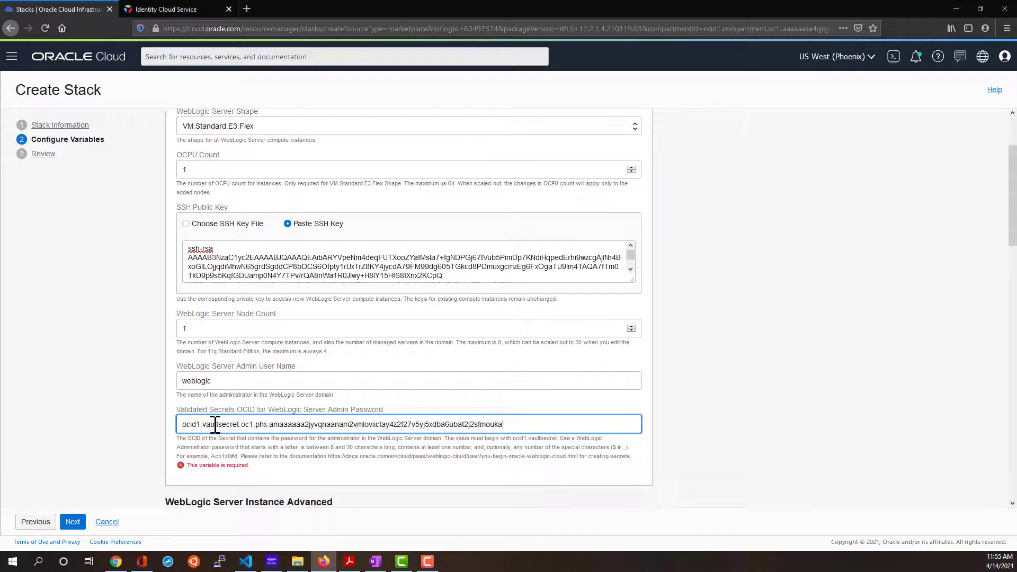
scroll(299, 467, "down", 2)
left_click_drag(336, 407, 336, 427)
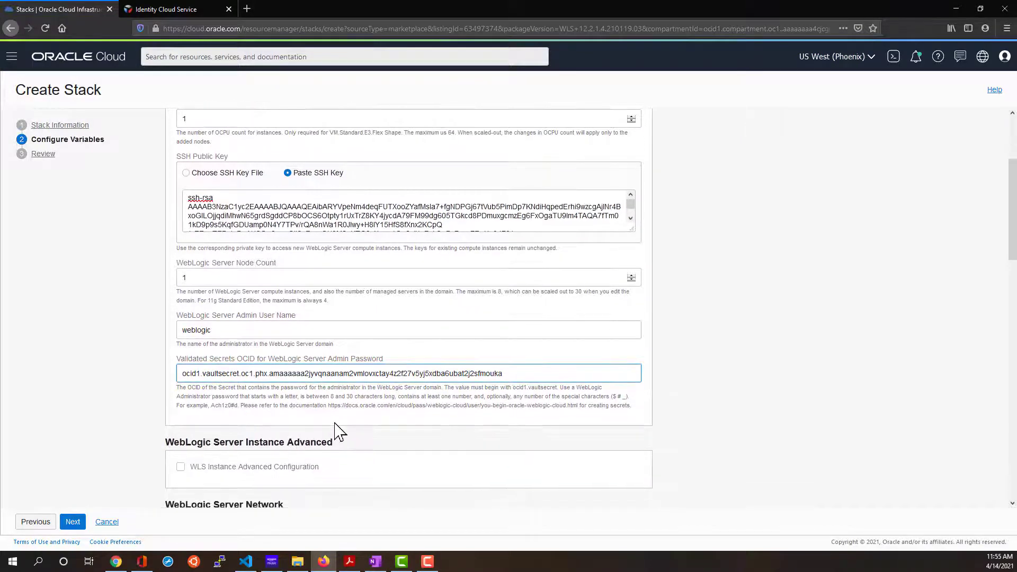
scroll(336, 427, "down", 4)
left_click(405, 405)
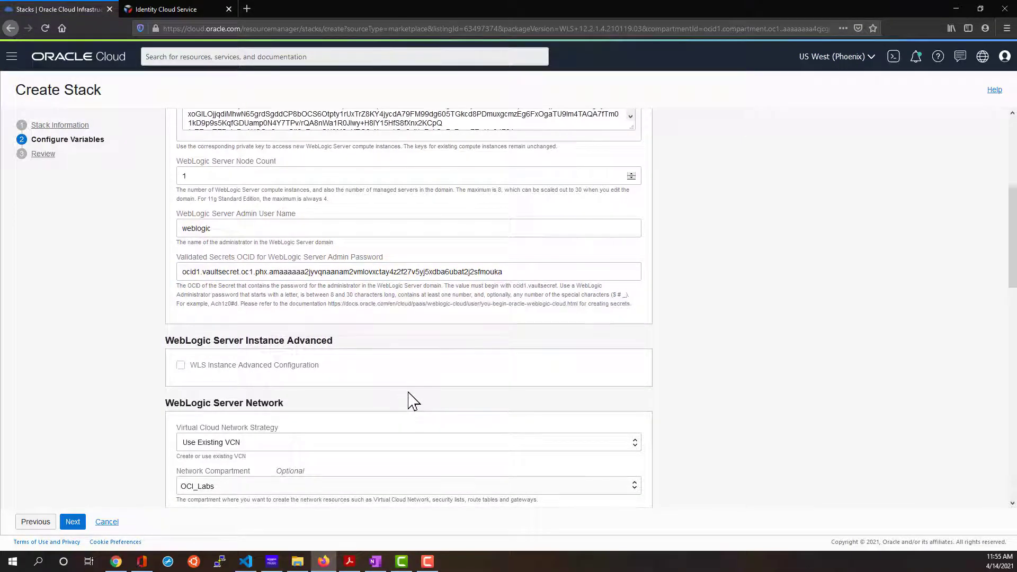
scroll(409, 399, "down", 2)
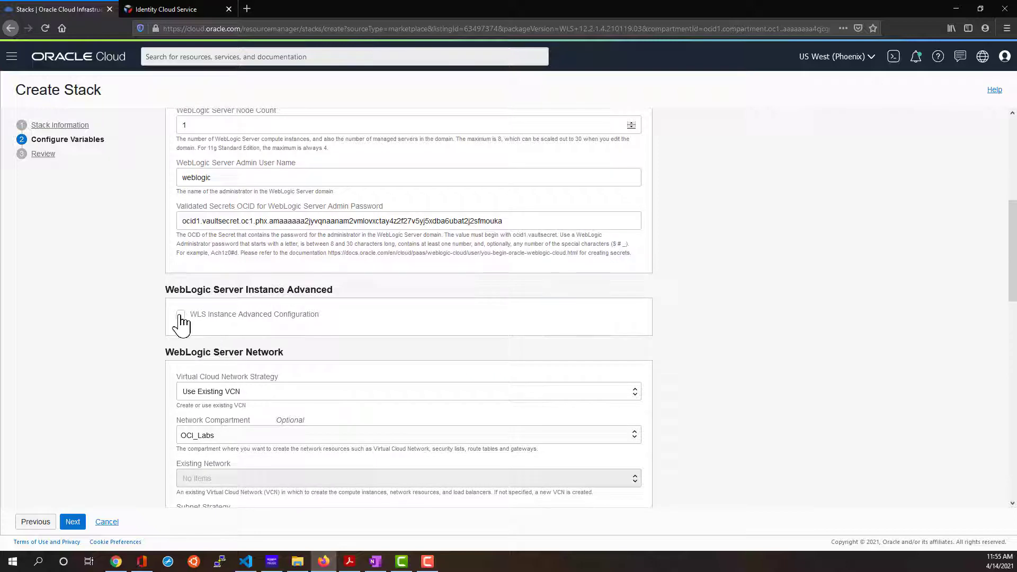
Enable advanced WebLogic instance configuration and choose to create a new VCN.
left_click(181, 315)
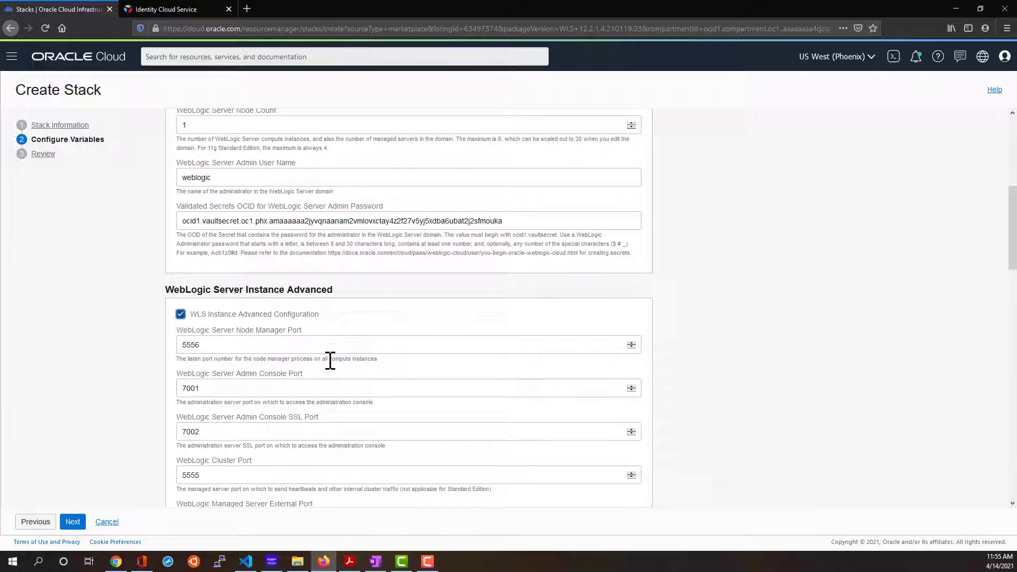
scroll(331, 357, "down", 2)
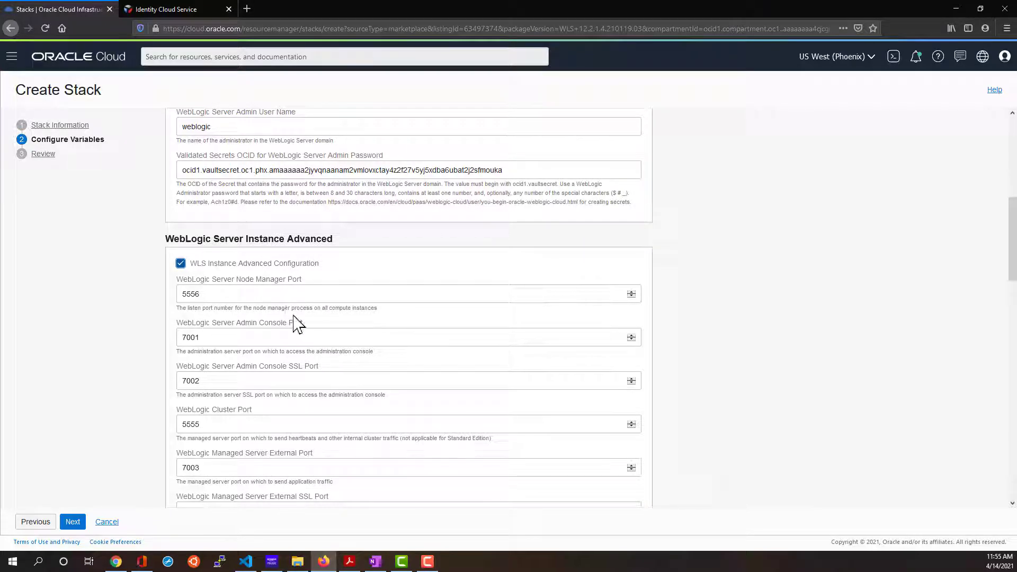
scroll(294, 323, "down", 4)
scroll(294, 323, "down", 4)
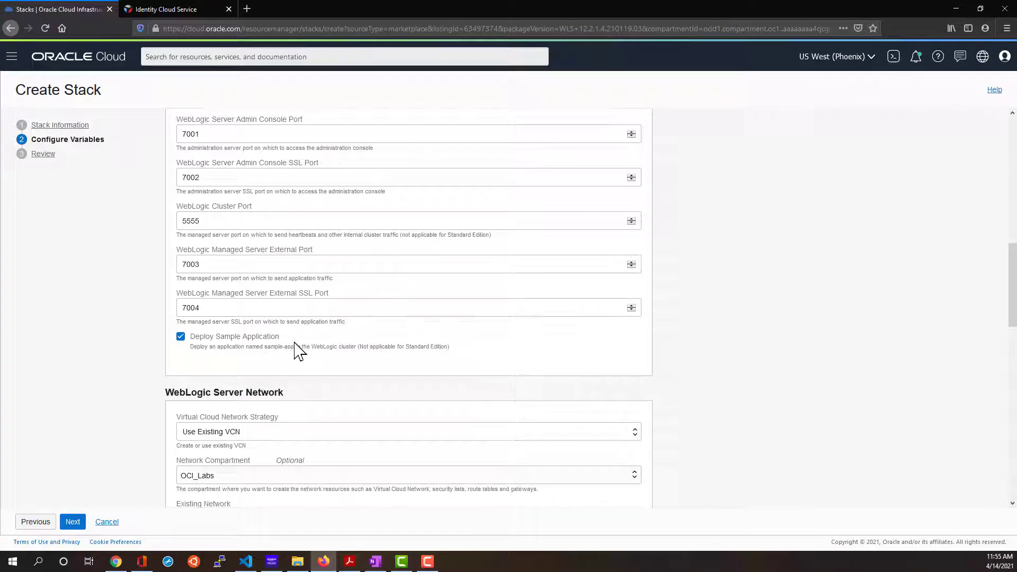
scroll(265, 362, "down", 8)
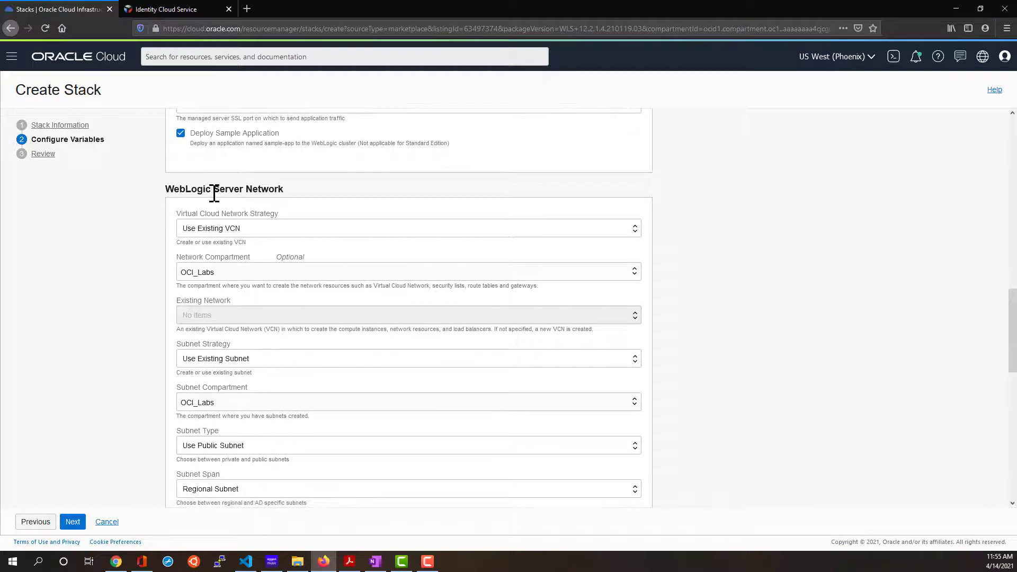
left_click(342, 233)
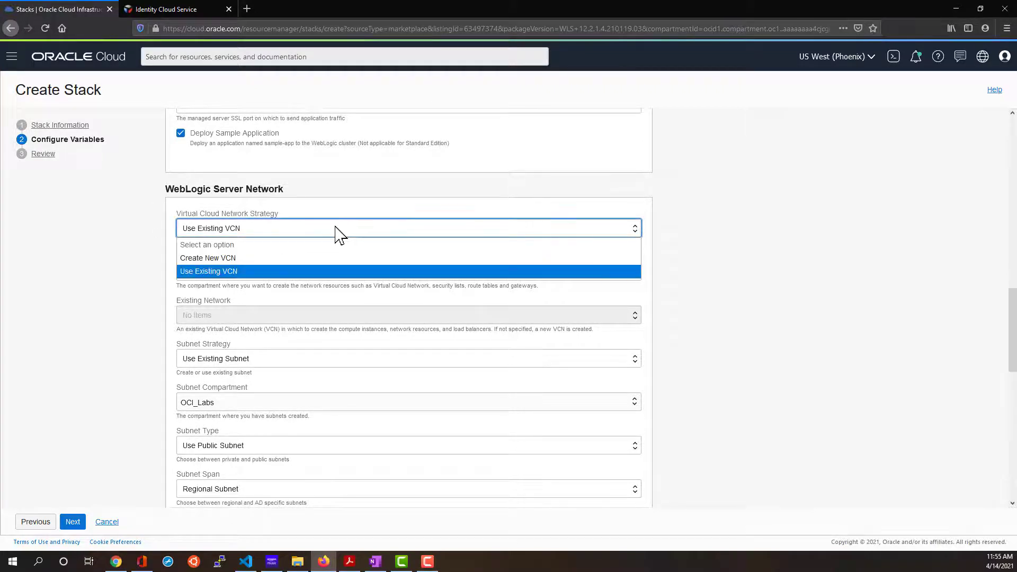
left_click(232, 259)
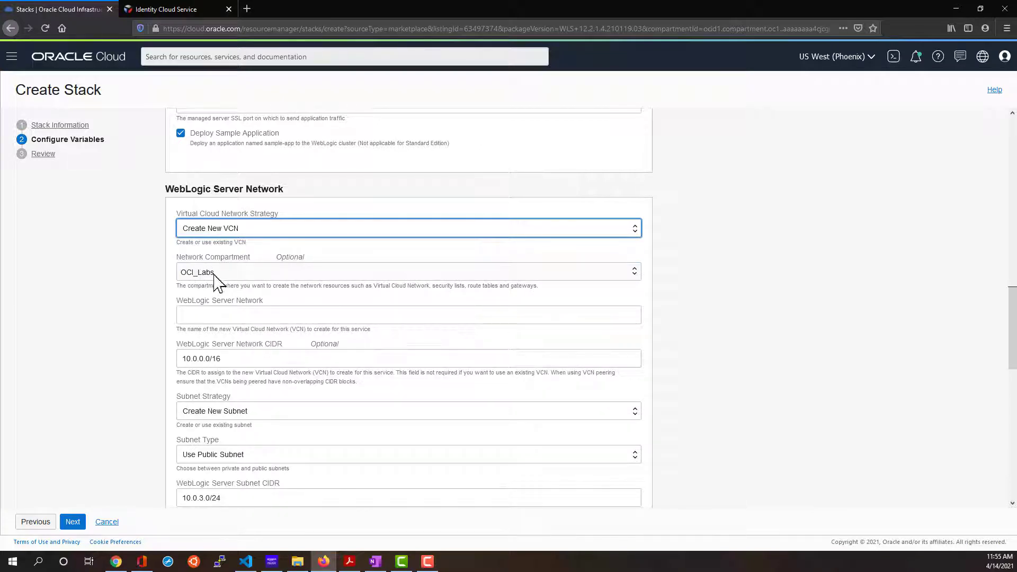
Name the new VCN wlvcn and use a private subnet, keeping the VM.Standard2.1 bastion.
left_click(249, 313)
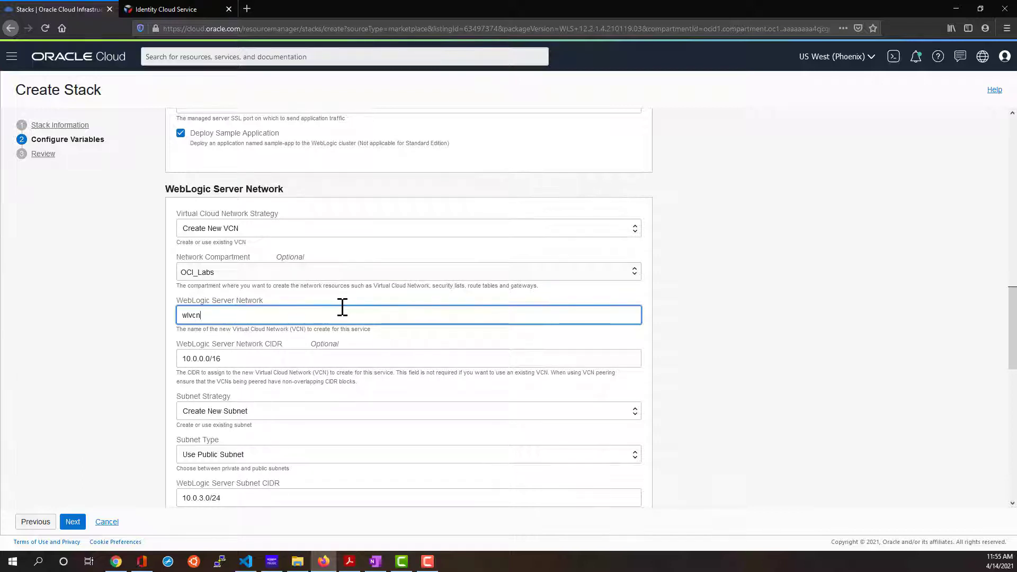
scroll(342, 308, "down", 1)
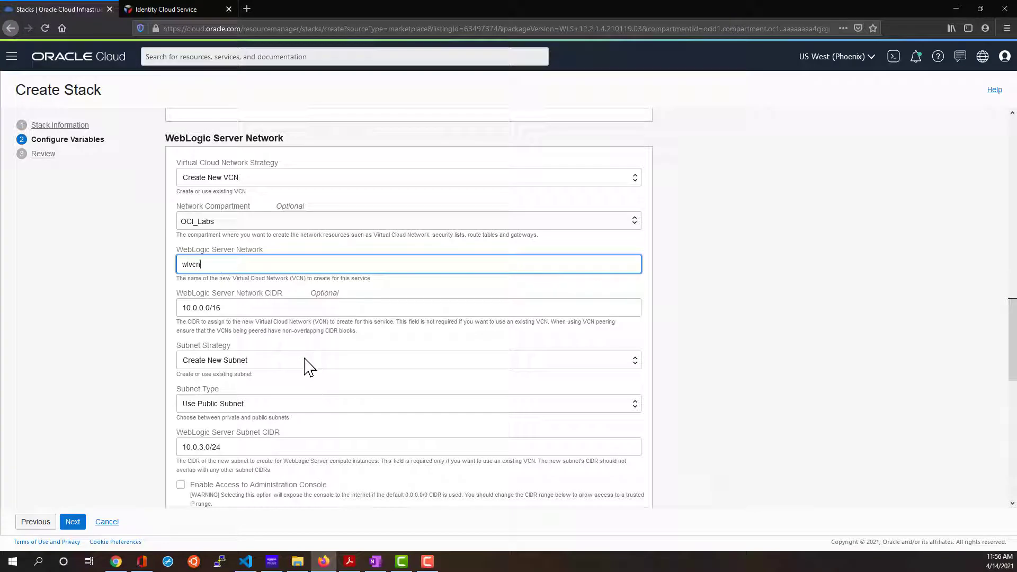
left_click(264, 404)
left_click(249, 434)
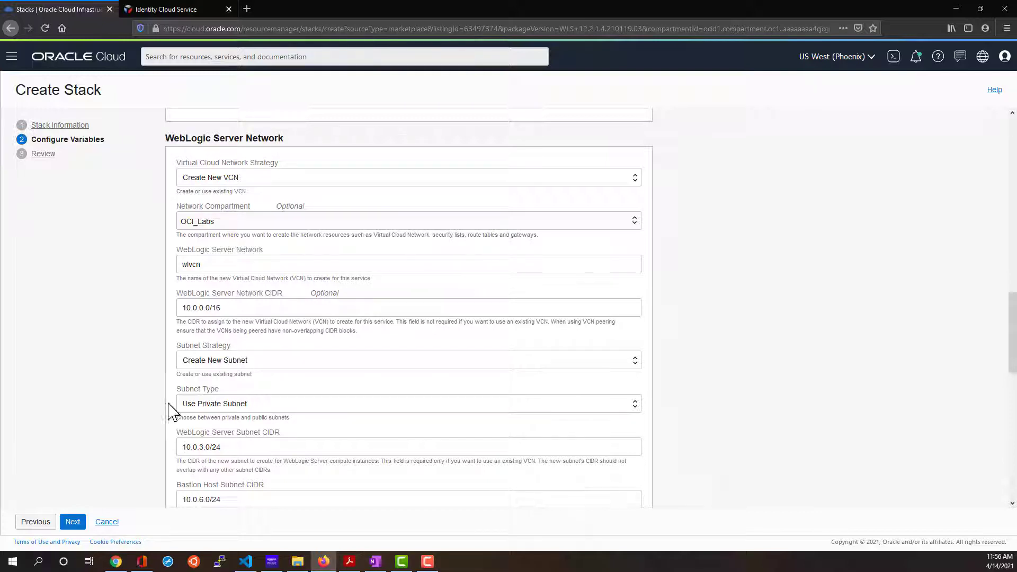
scroll(281, 408, "down", 2)
scroll(279, 395, "down", 4)
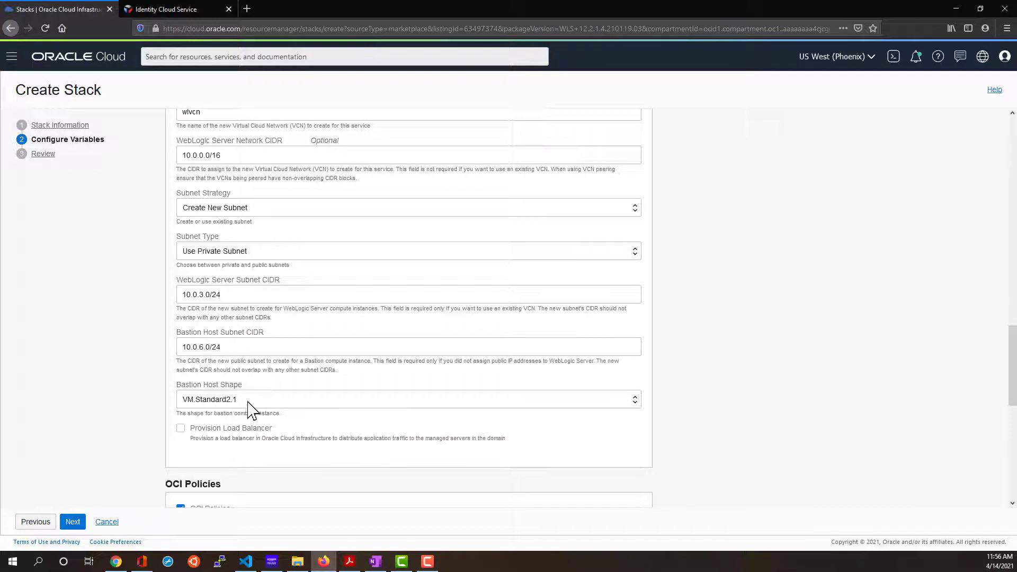
scroll(249, 411, "down", 2)
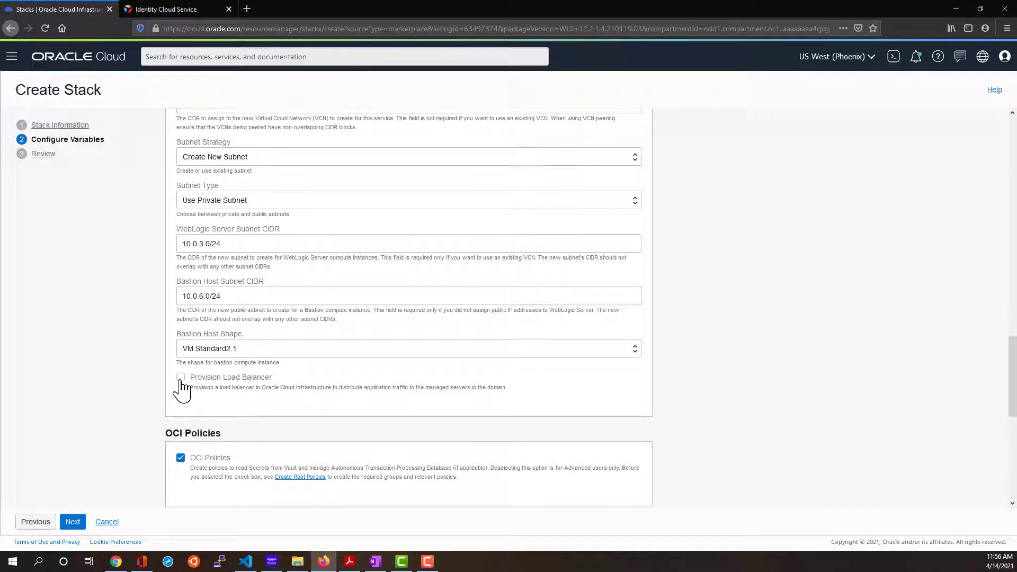
Enable a public load balancer and set its Flexible shape maximum bandwidth to 10 Mbps.
left_click(181, 378)
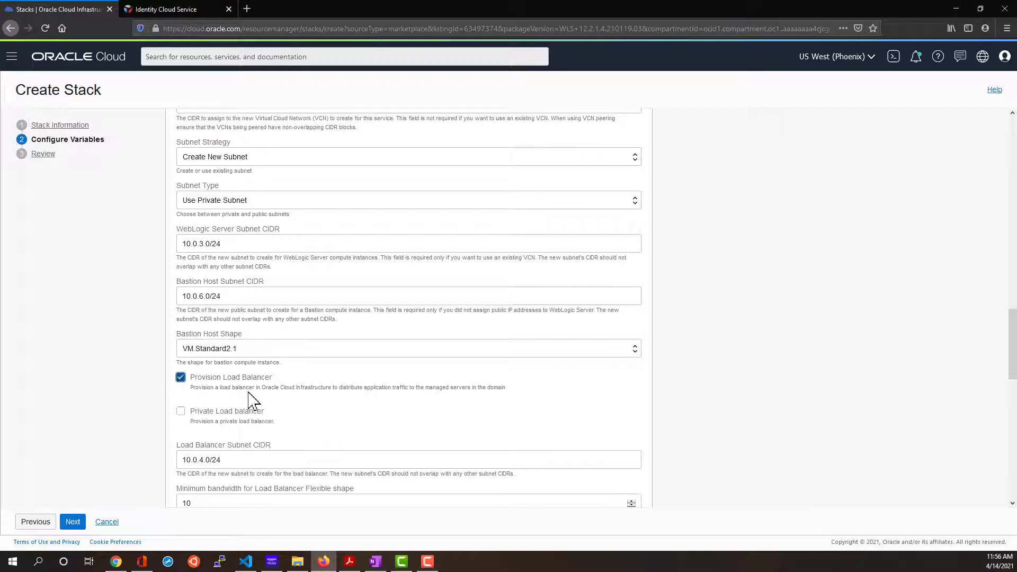
scroll(331, 399, "down", 2)
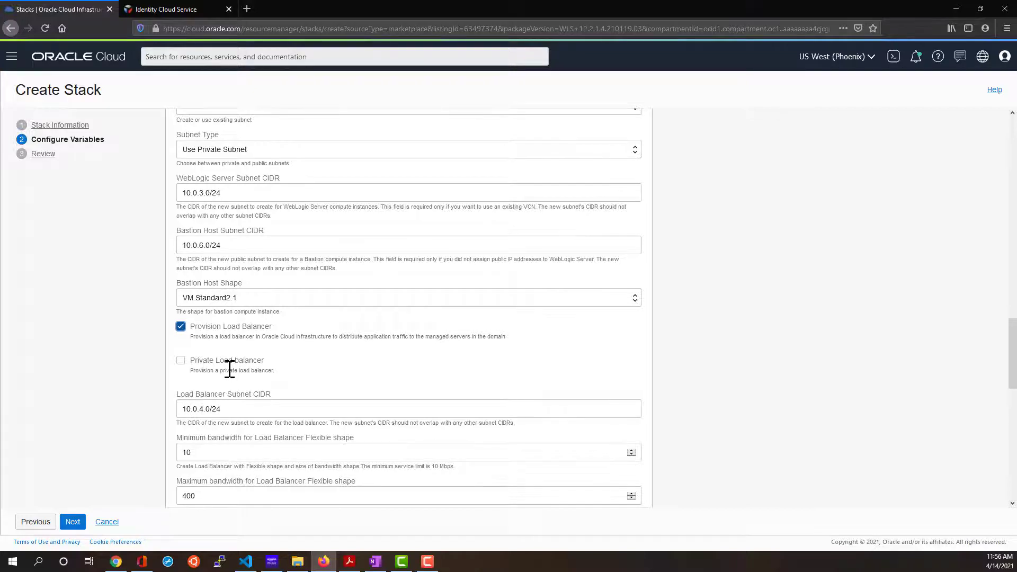
scroll(318, 352, "down", 2)
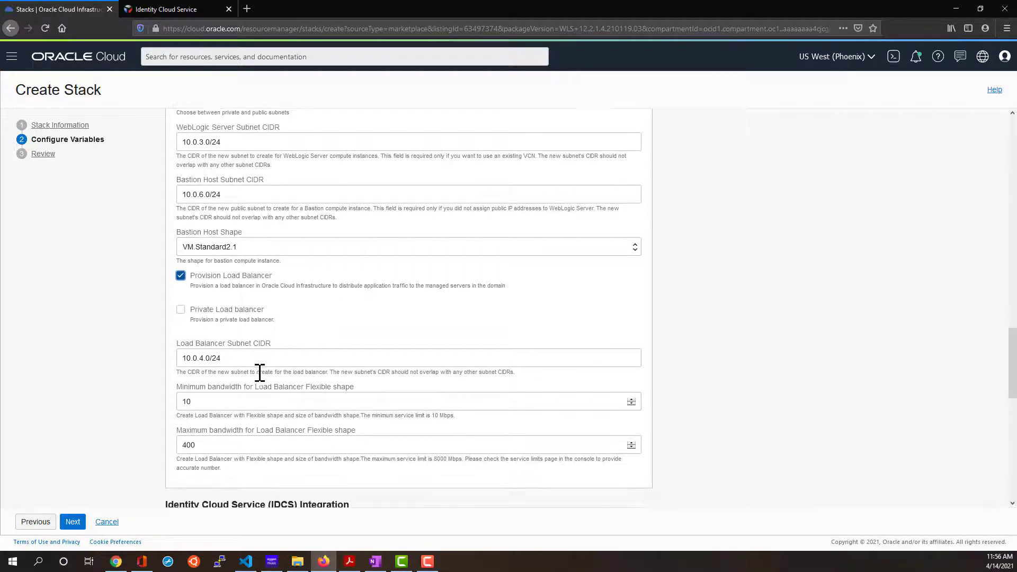
scroll(272, 370, "down", 2)
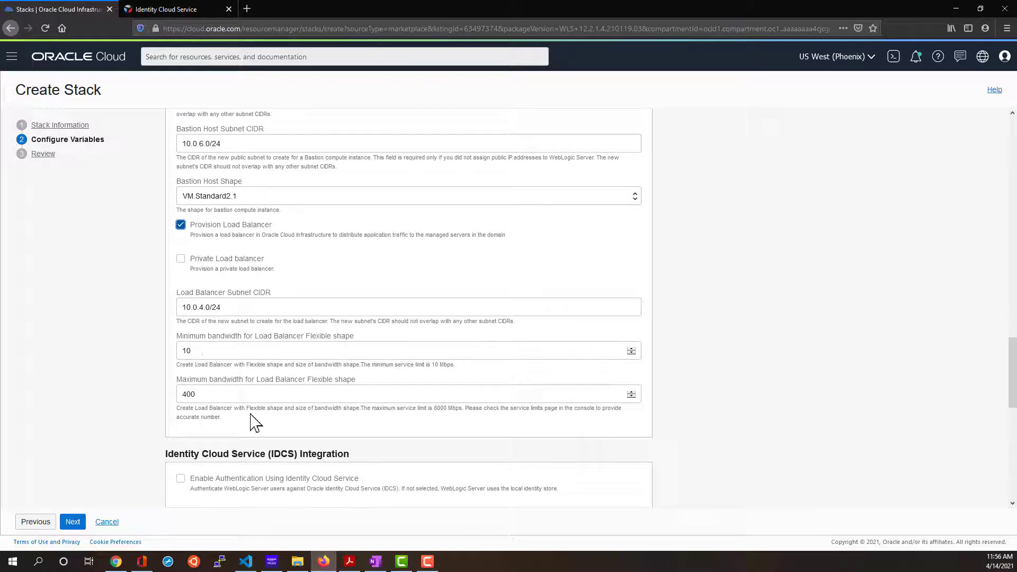
left_click_drag(227, 396, 158, 397)
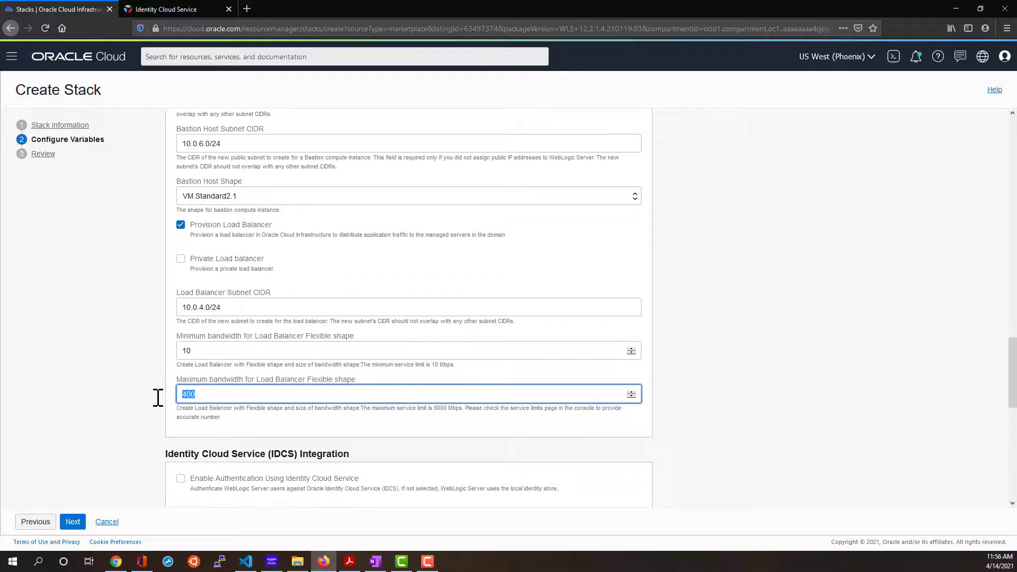
type("10")
left_click(123, 393)
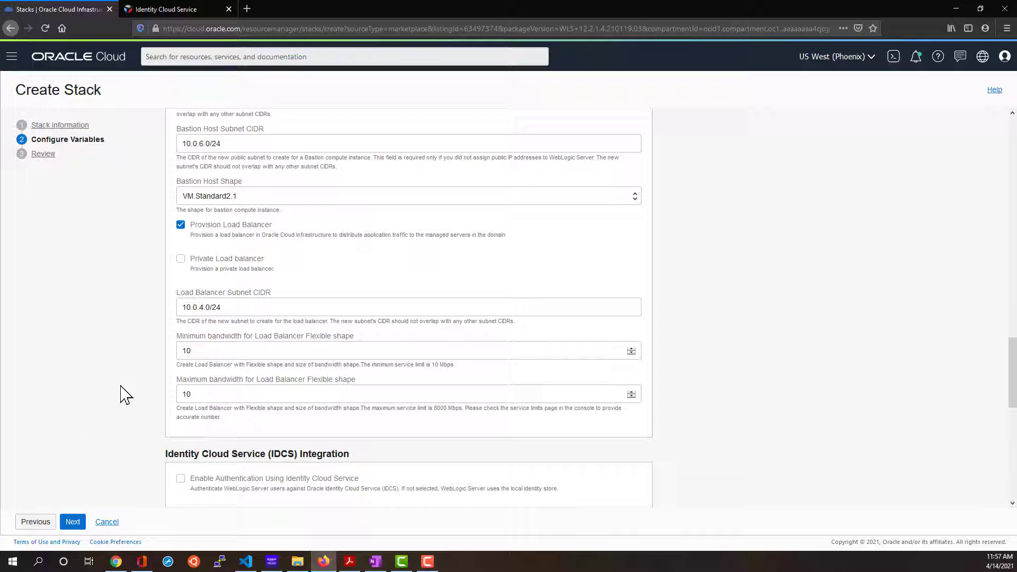
scroll(217, 387, "down", 1)
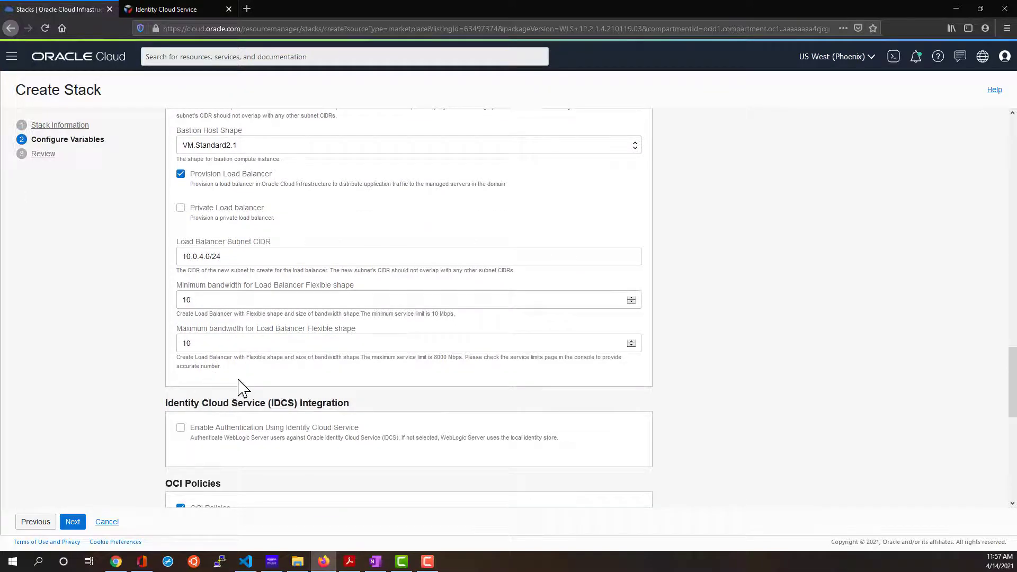
Enable Identity Cloud Service authentication and paste the tenant ID into the IDCS Tenant field.
scroll(240, 387, "down", 2)
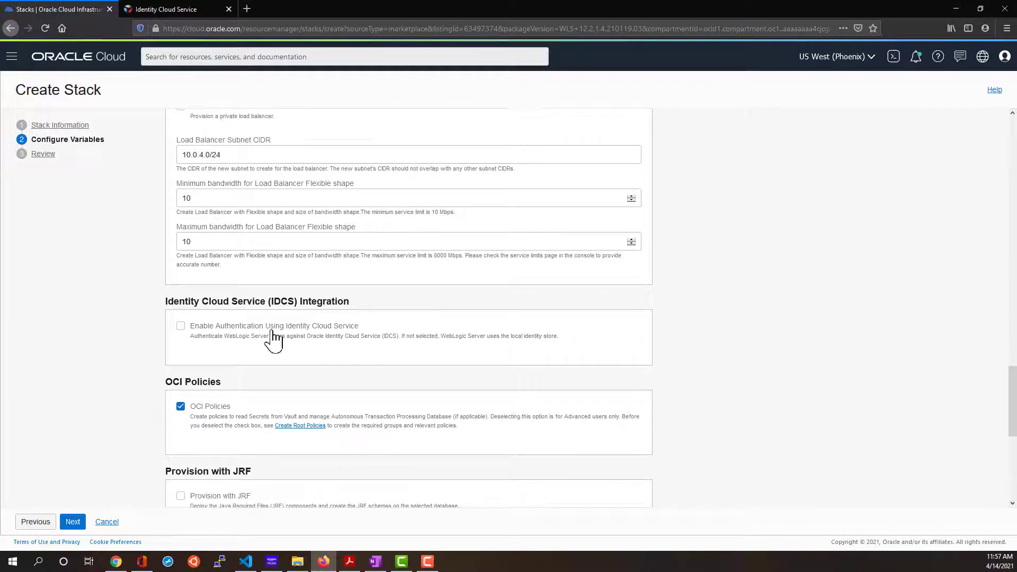
left_click(180, 326)
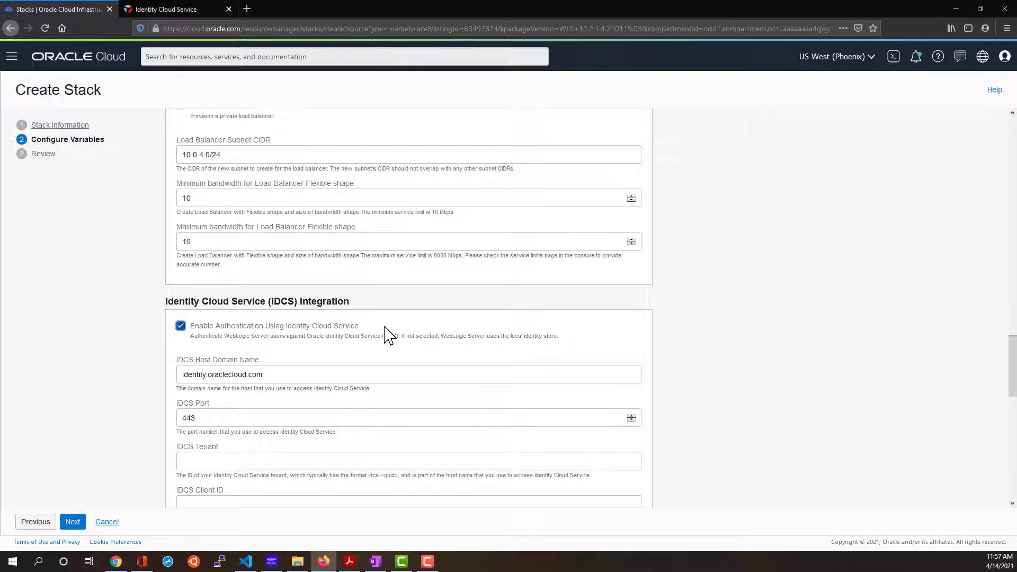
scroll(389, 335, "down", 1)
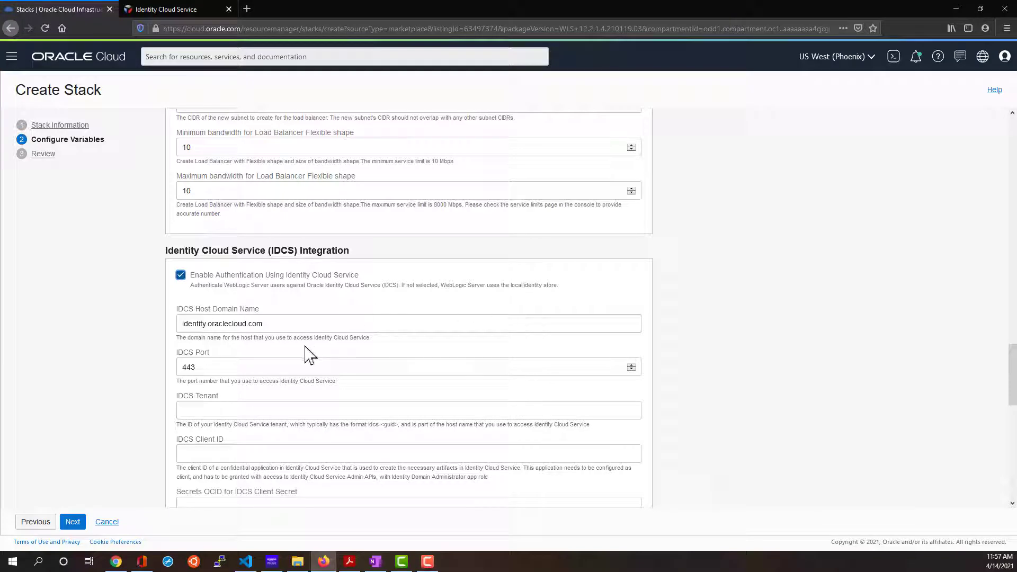
left_click(220, 412)
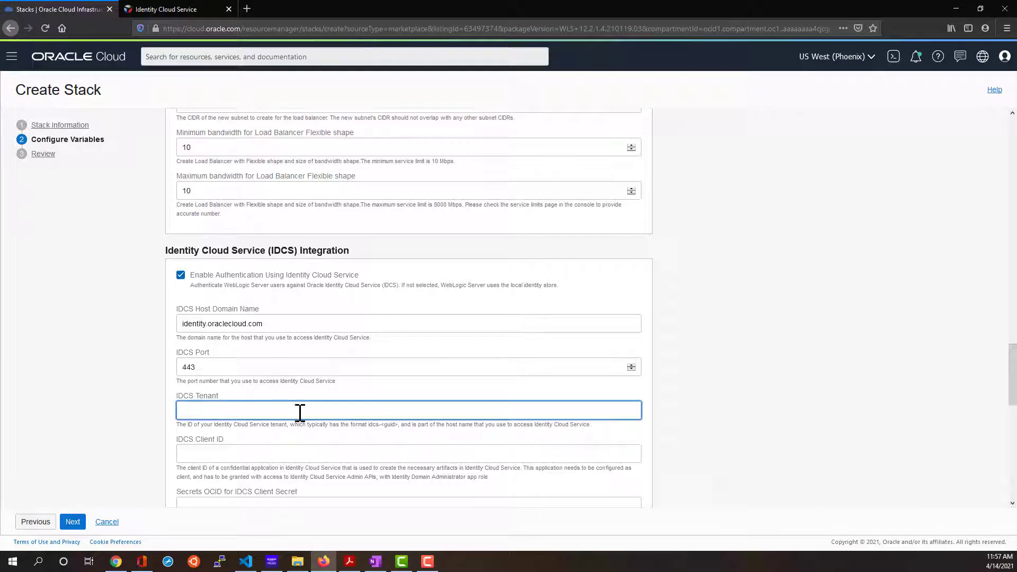
key("alt+Tab")
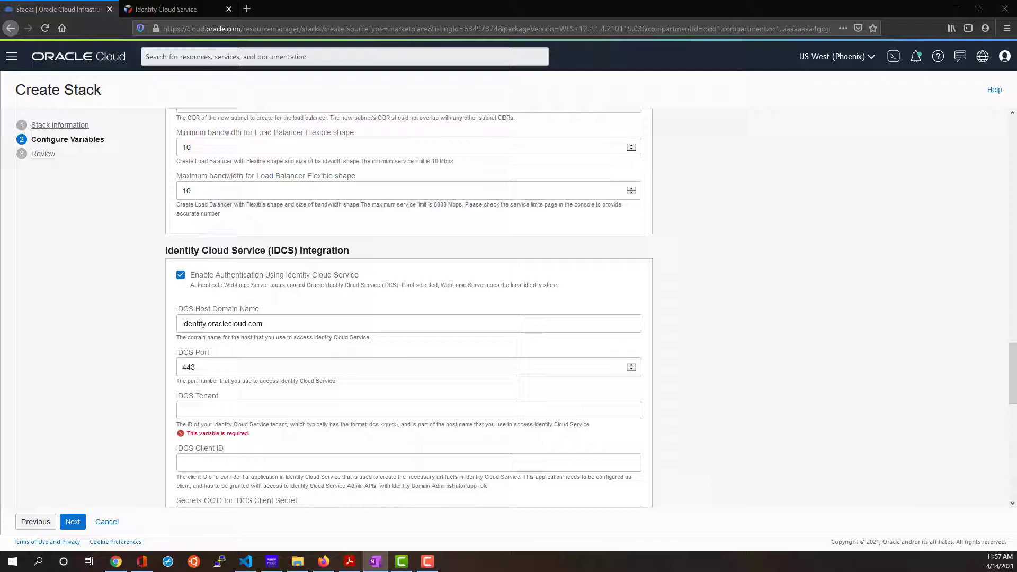
left_click(221, 411)
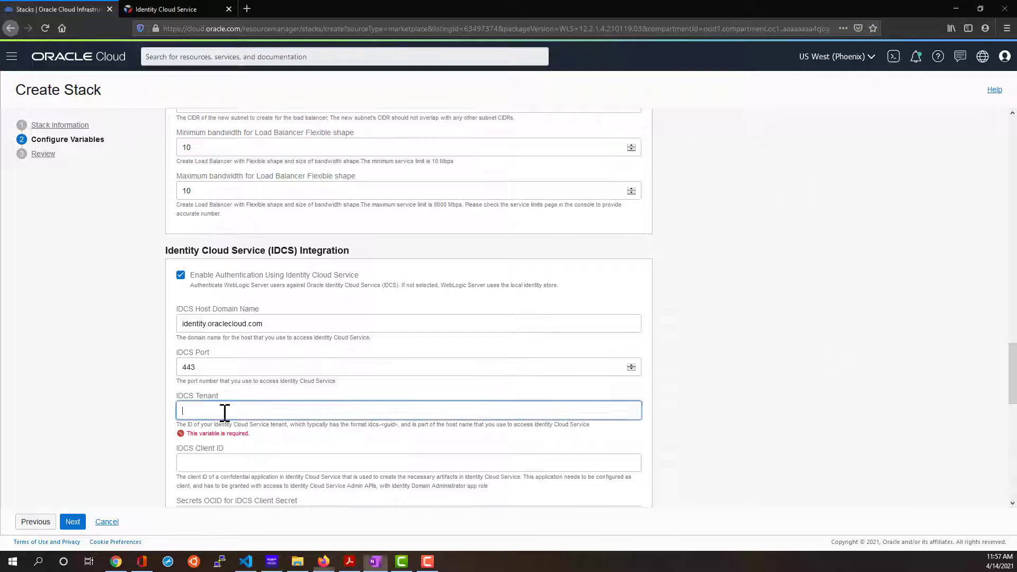
type("idcs-a4b168f7daaf457ab26745973f3ecb72")
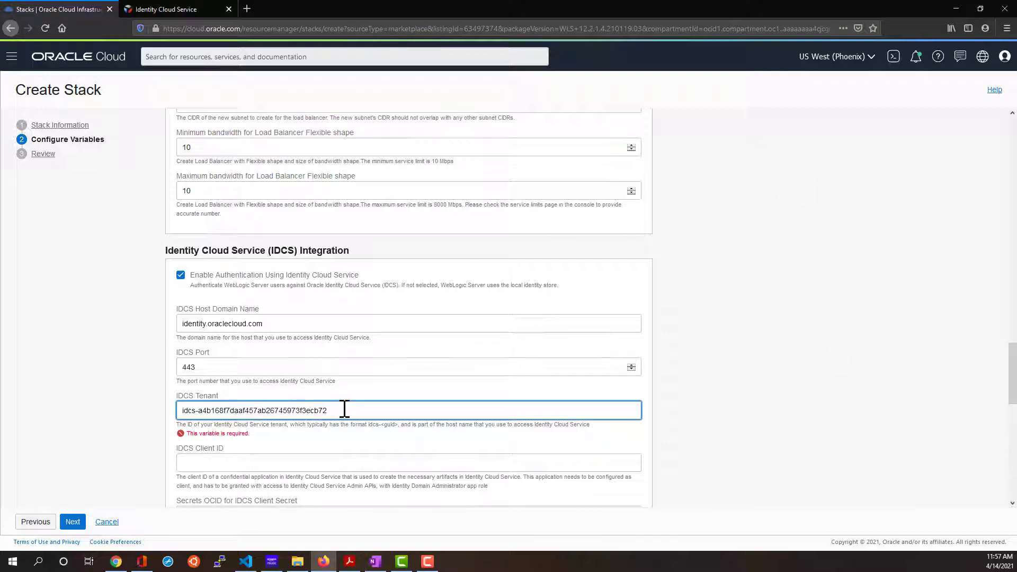
left_click_drag(342, 411, 179, 411)
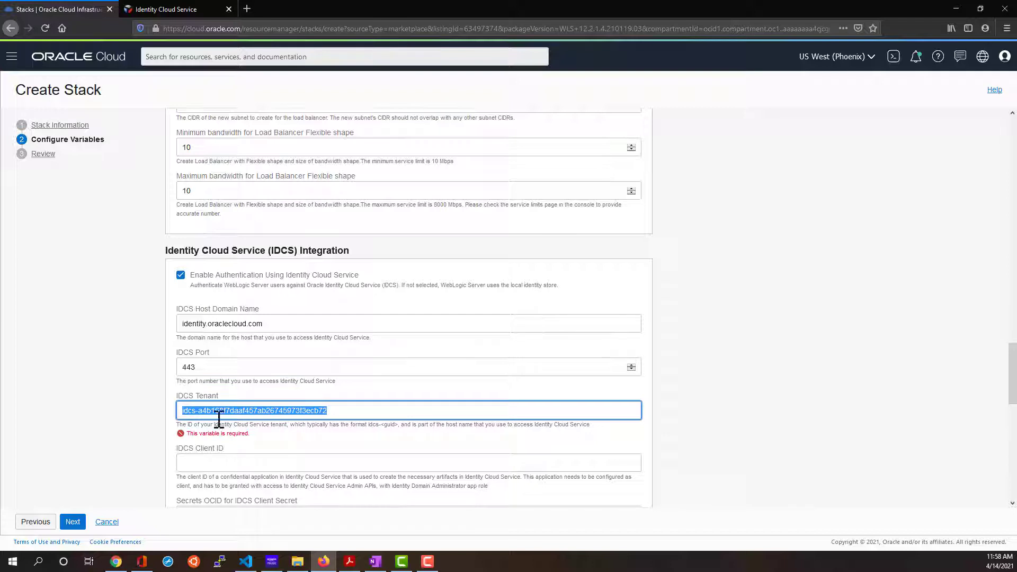
left_click(403, 416)
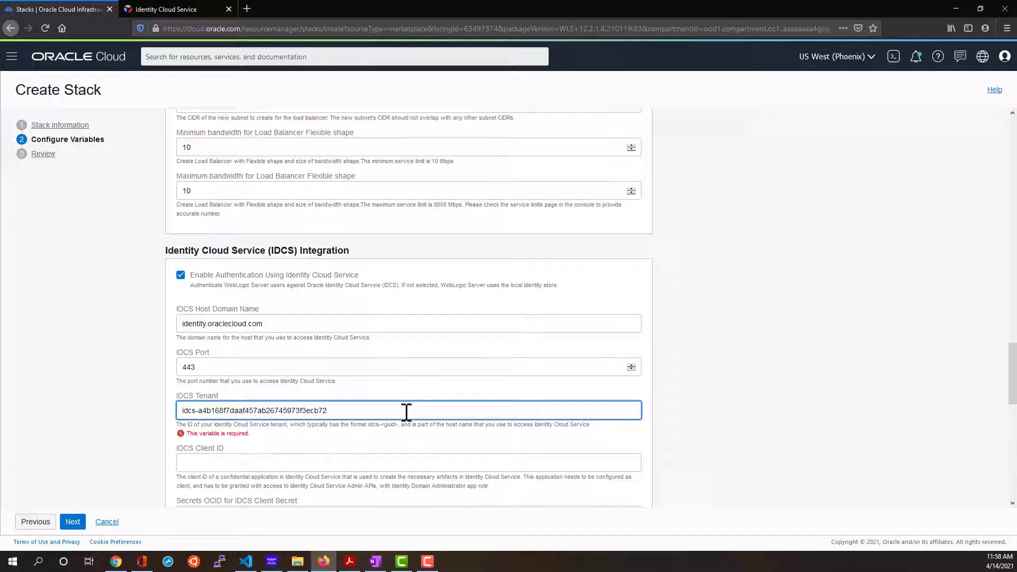
left_click_drag(352, 413, 132, 404)
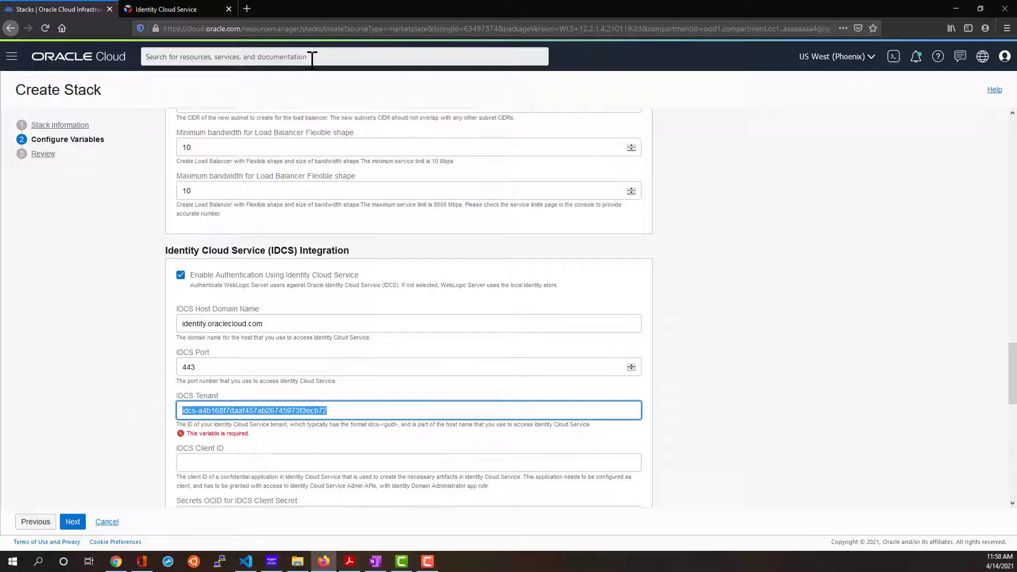
left_click(160, 10)
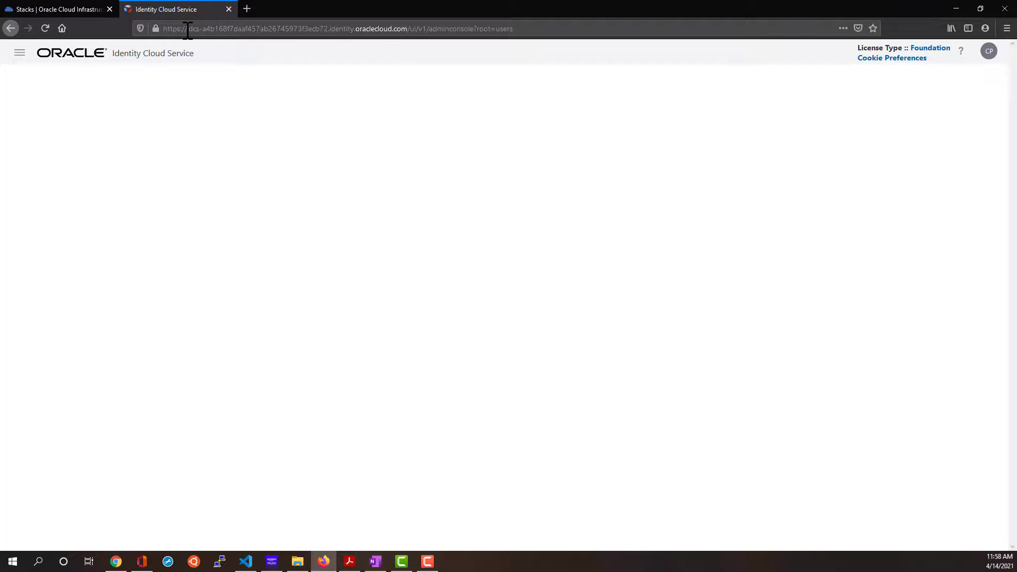
left_click(187, 29)
left_click(186, 29)
left_click_drag(187, 30, 328, 28)
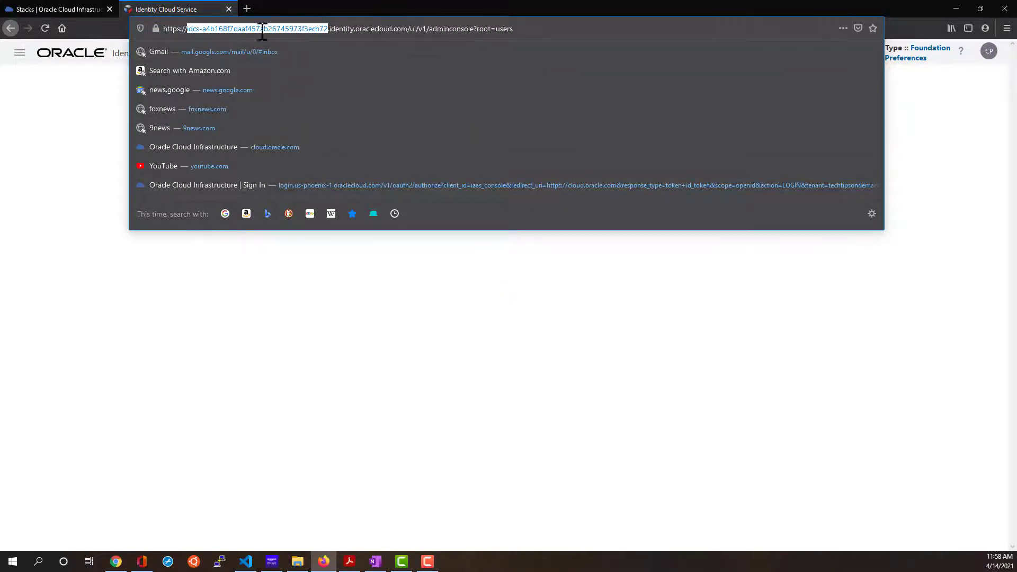
left_click(60, 9)
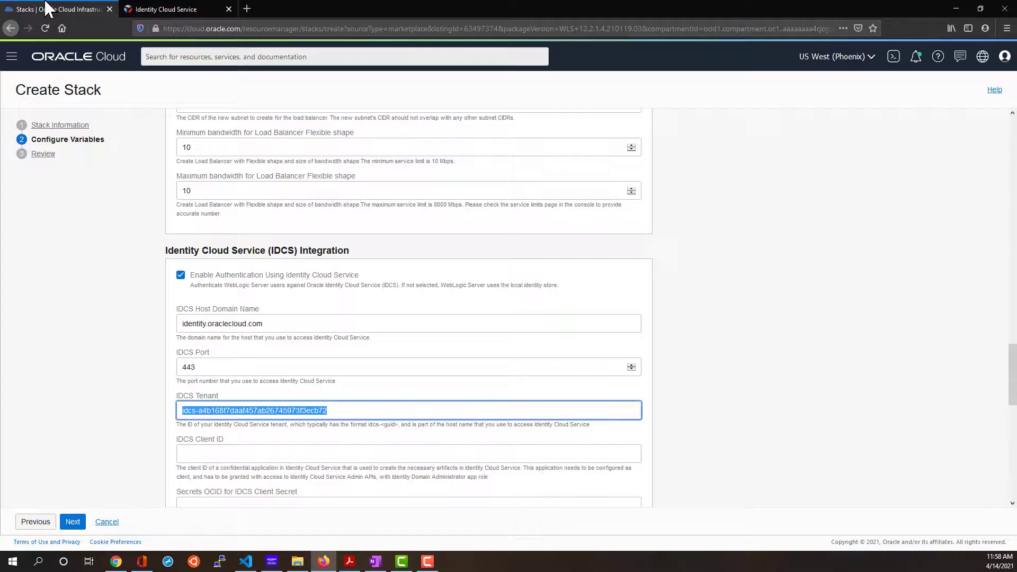
Paste the IDCS Client ID copied from the notes into the IDCS Client ID field.
left_click(276, 454)
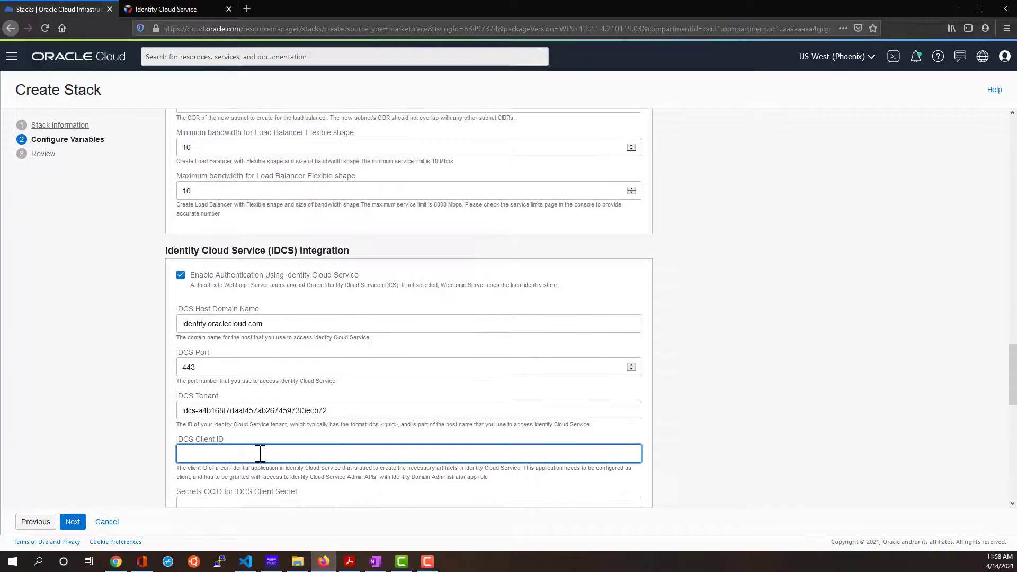
scroll(259, 454, "down", 2)
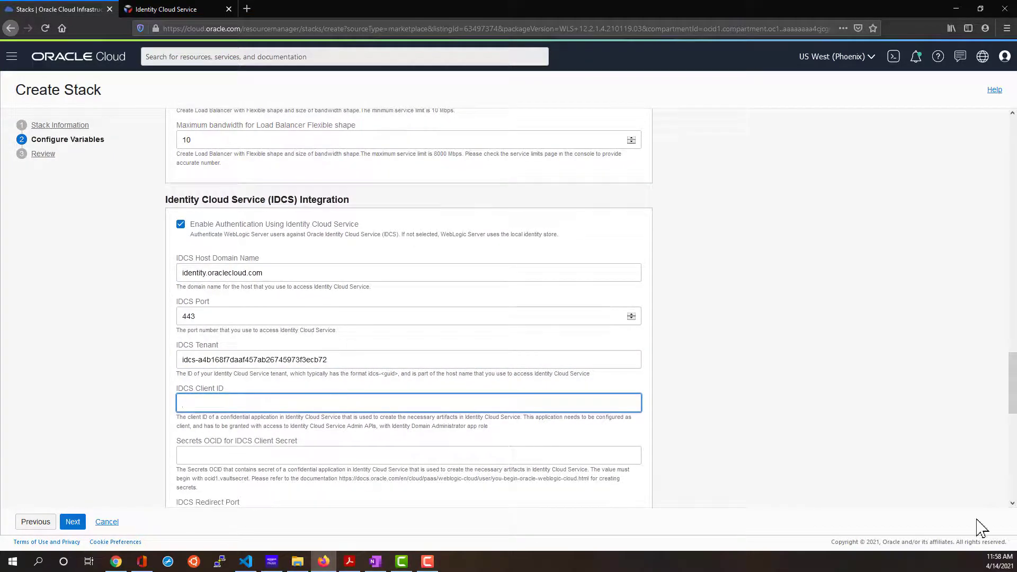
key("alt+Tab")
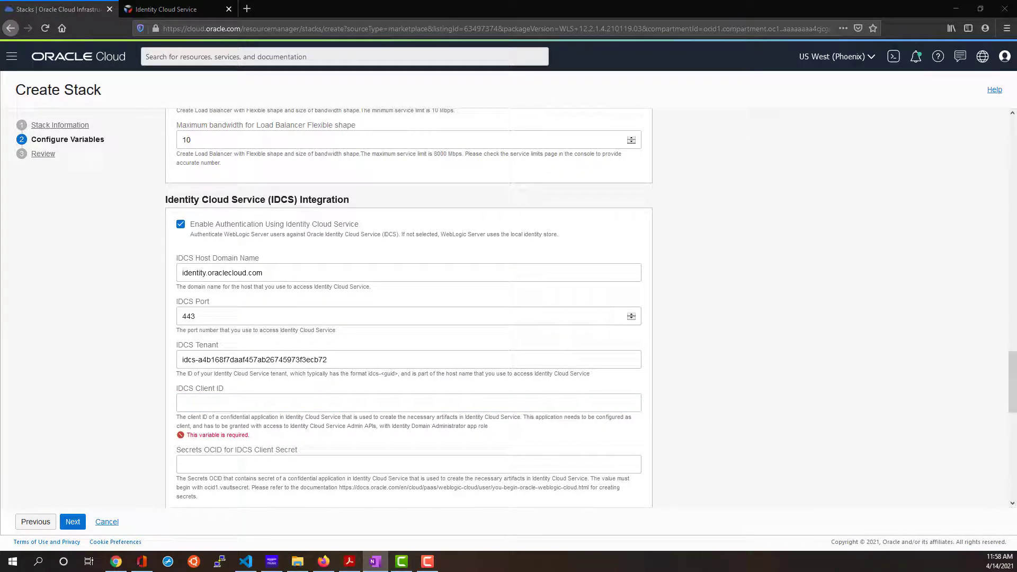
left_click(463, 402)
type("b06a20973e804a18ab2d08ee74bac68a")
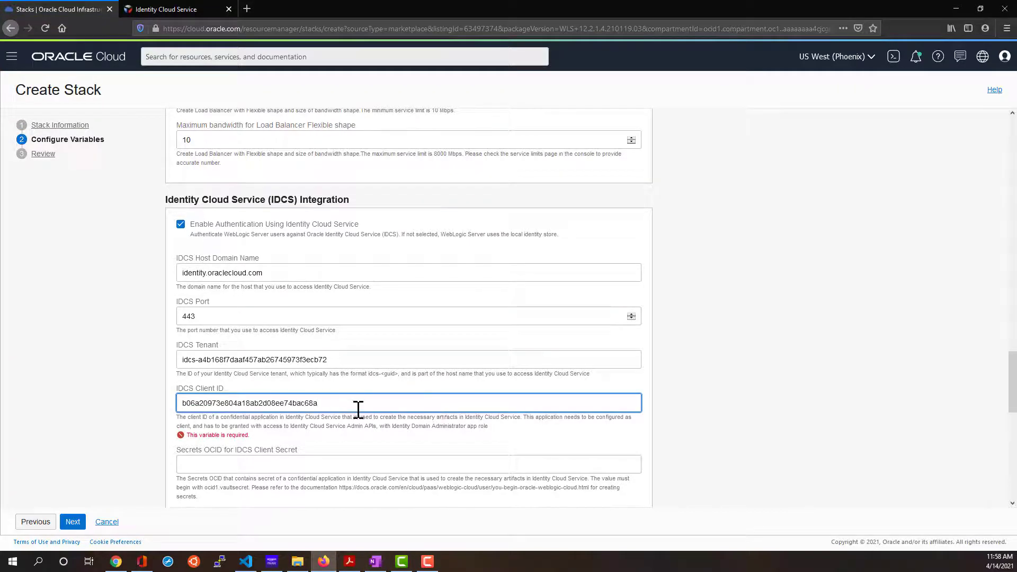
scroll(359, 406, "down", 1)
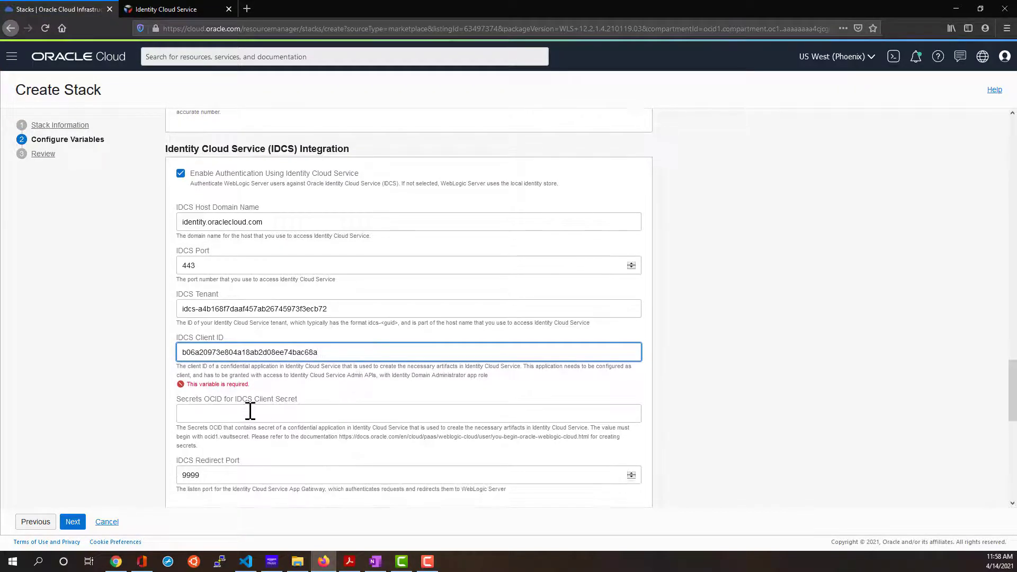
Paste the vault secret's OCID into the Secrets OCID for IDCS Client Secret field.
left_click(248, 415)
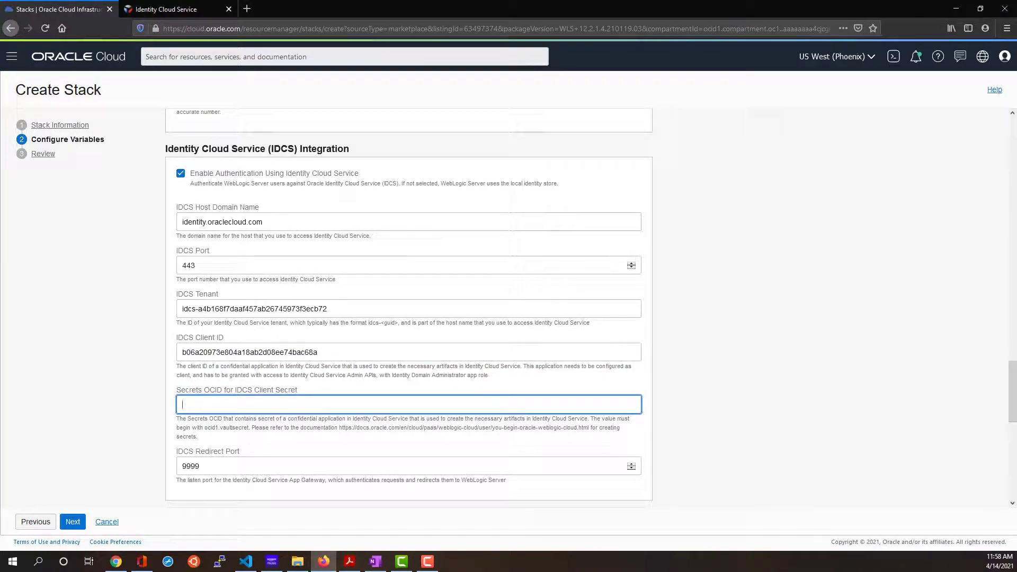
key("alt+Tab")
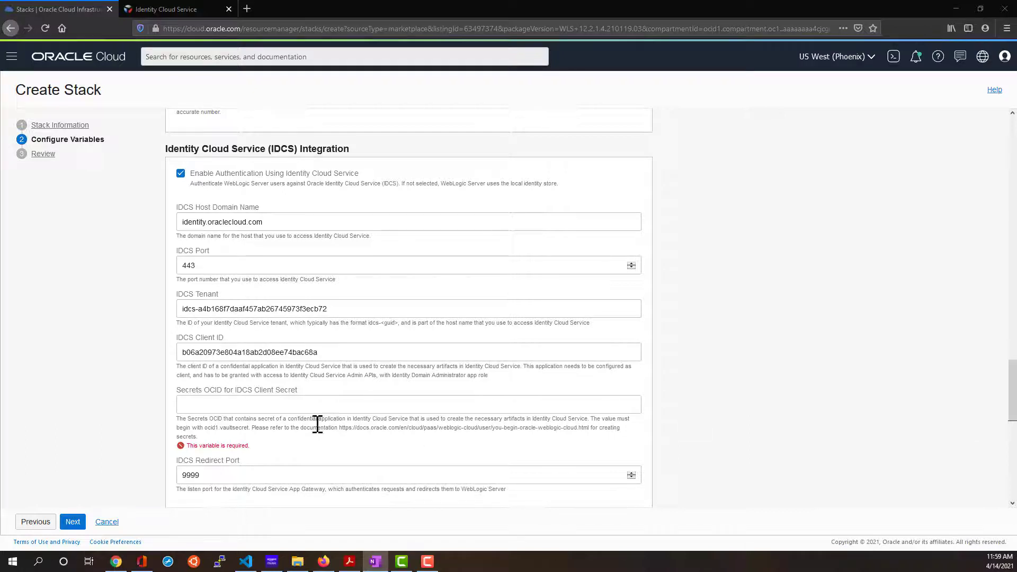
left_click(216, 405)
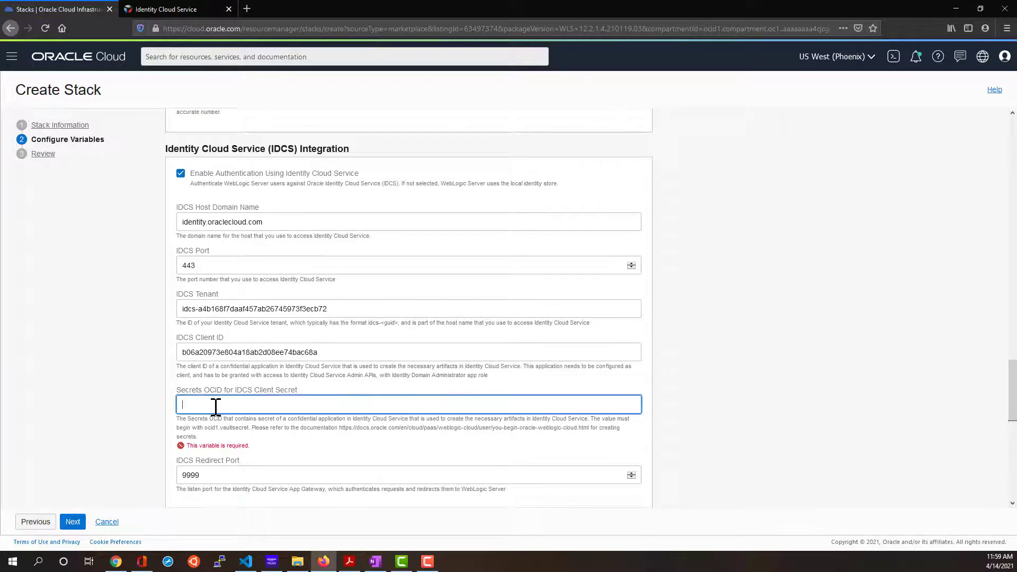
type("ocid1.vaultsecret.oc1.phx.amaaaaaa2jyvqnaa5d5cnqt7mdmsayowj3zistcvcxoh3hcoa2qxbxggz2rq")
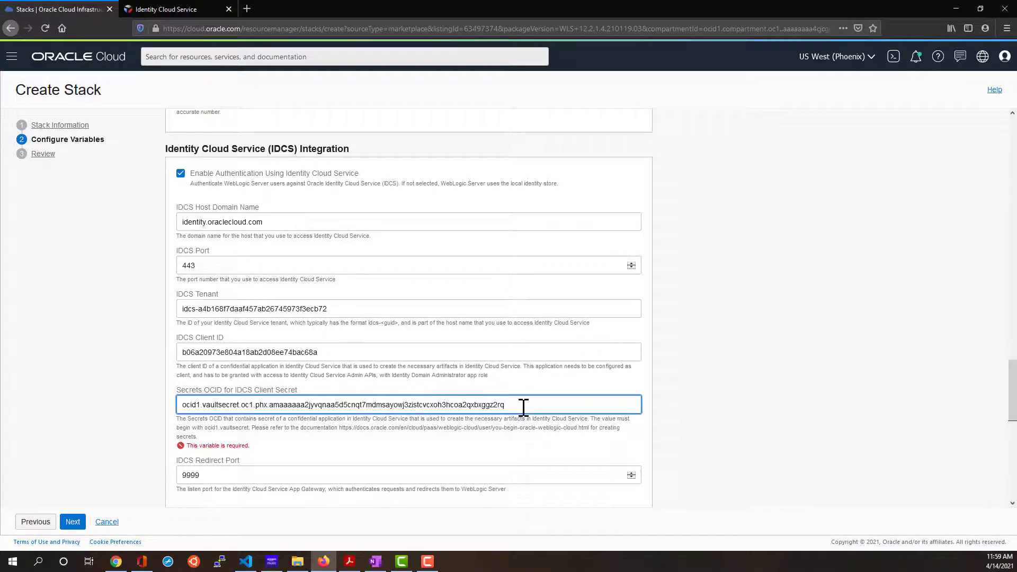
scroll(522, 409, "down", 2)
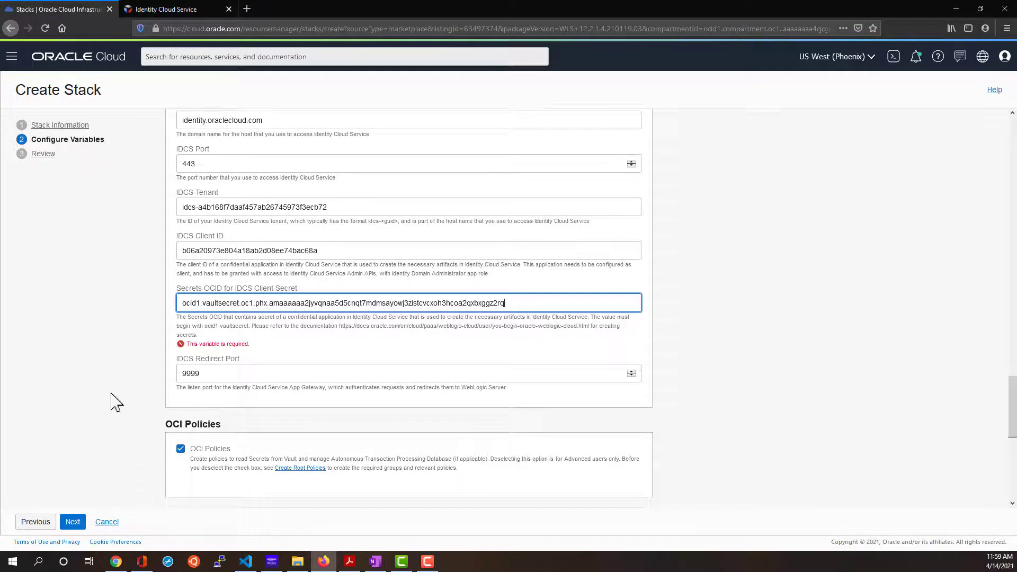
Clear the client-secret error and scroll past OCI Policies, JRF, Datasource and Tags to Review.
left_click(97, 380)
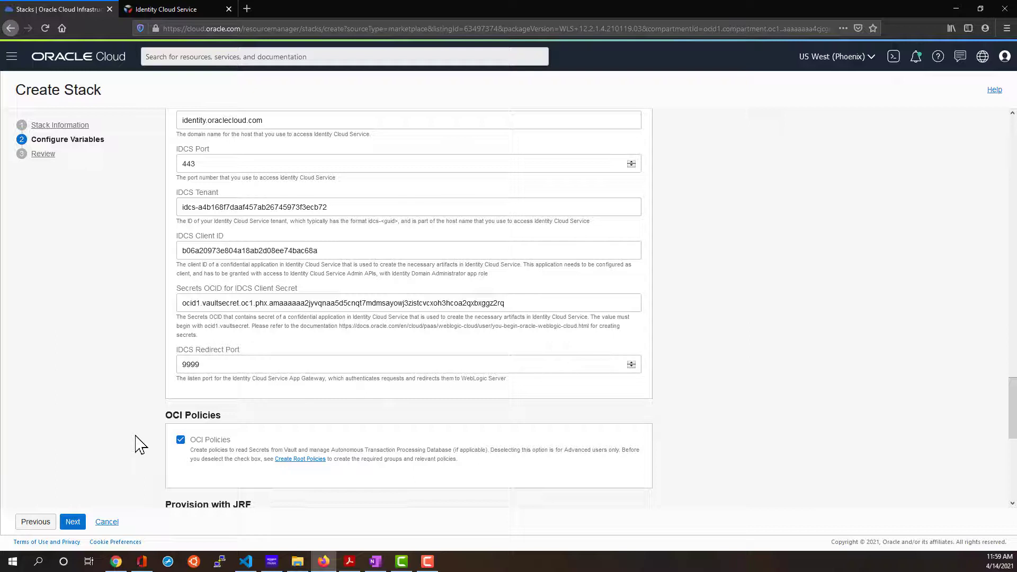
scroll(282, 438, "down", 2)
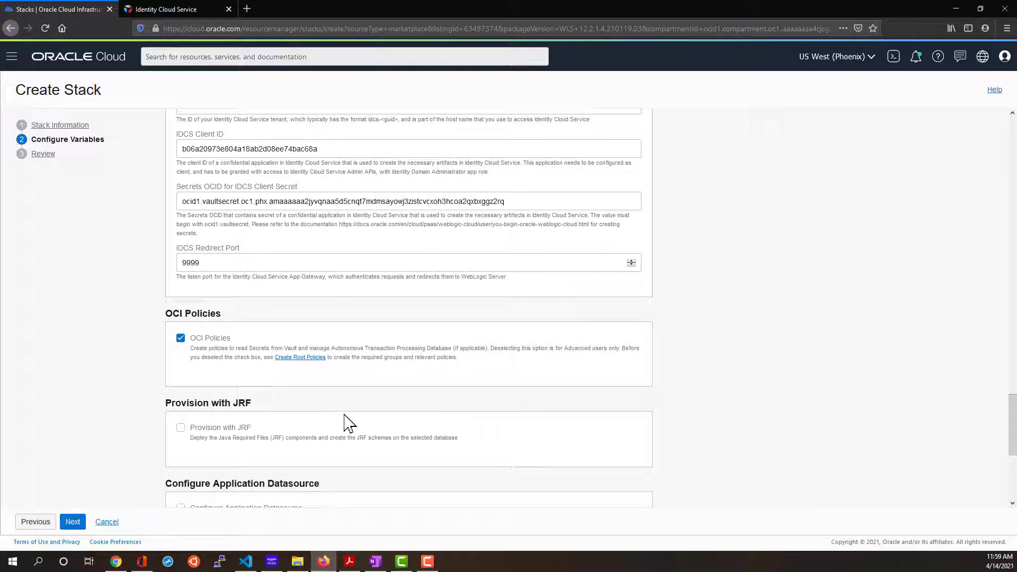
scroll(271, 447, "down", 4)
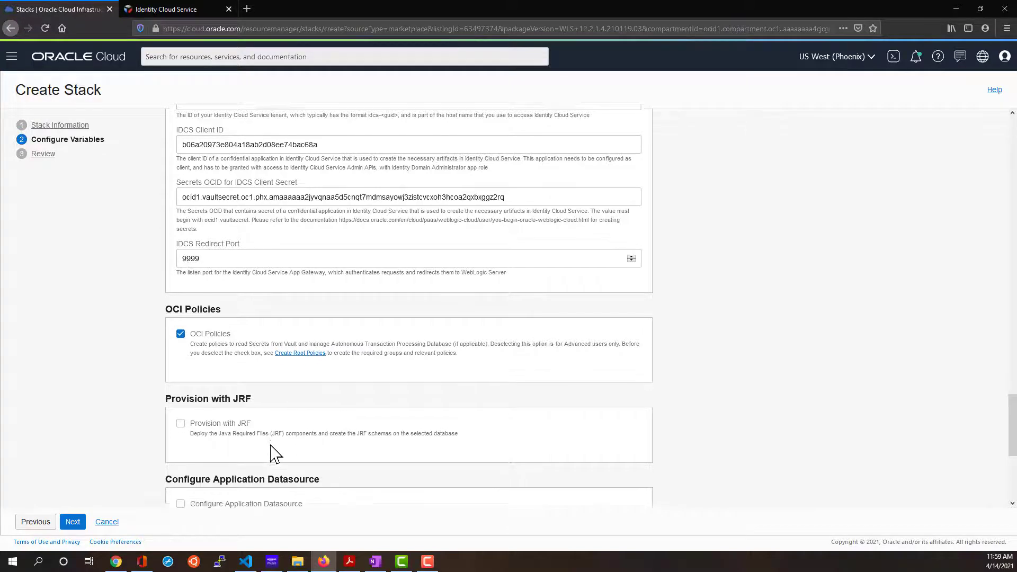
scroll(271, 443, "down", 1)
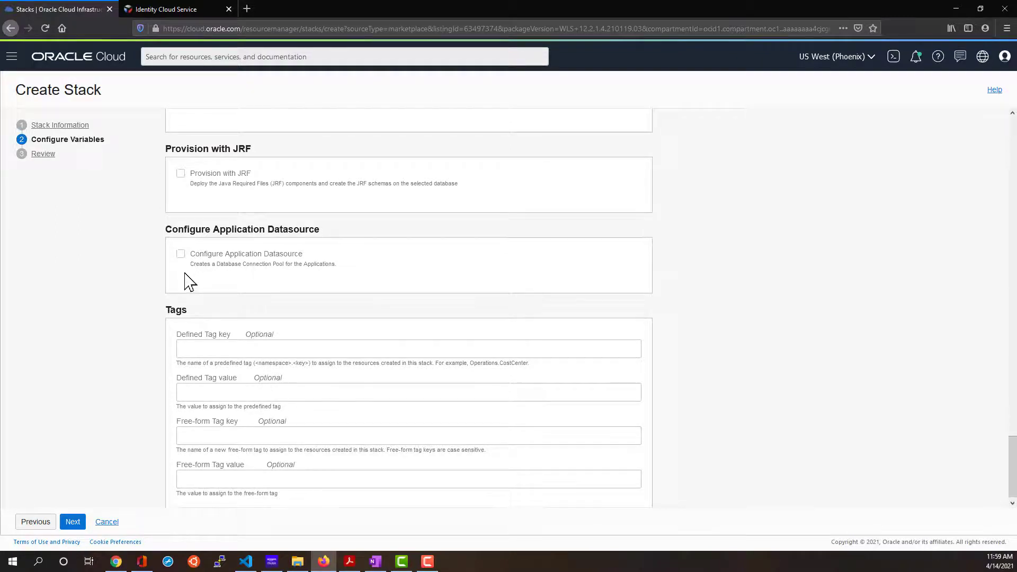
scroll(175, 318, "down", 1)
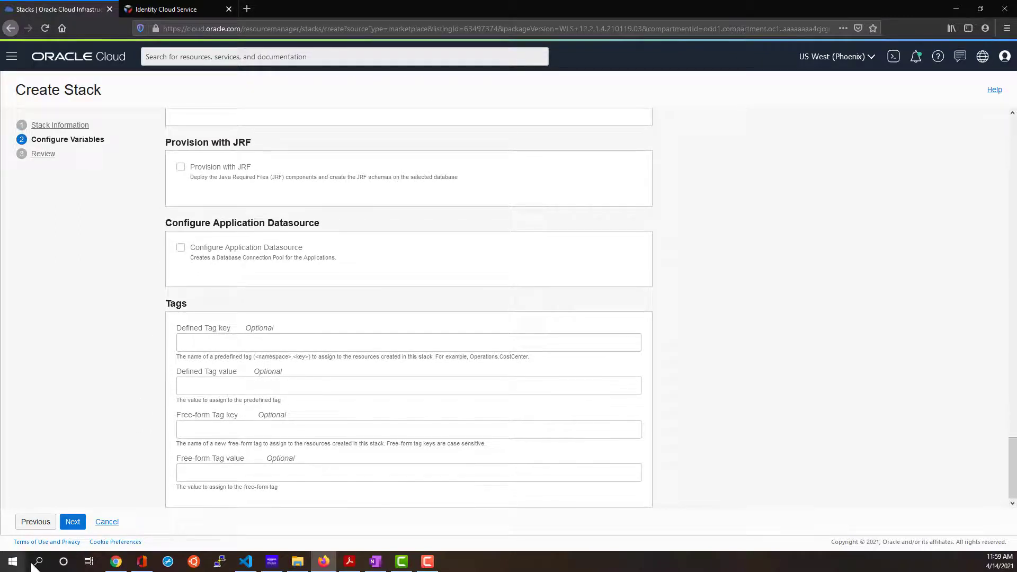
left_click(74, 524)
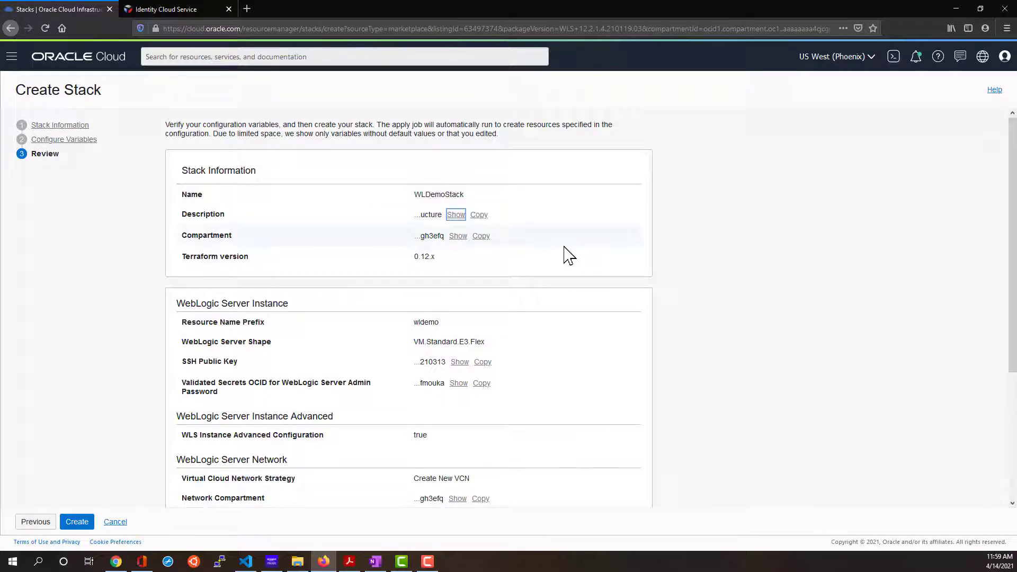
Check the WLDemoStack summary and create the stack, launching its apply job.
scroll(515, 392, "down", 4)
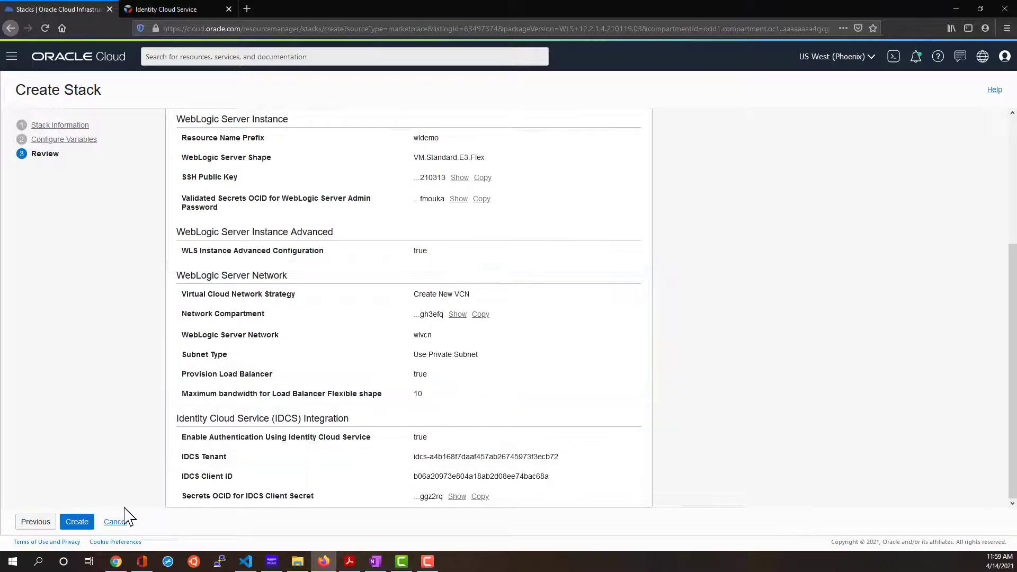
left_click(81, 522)
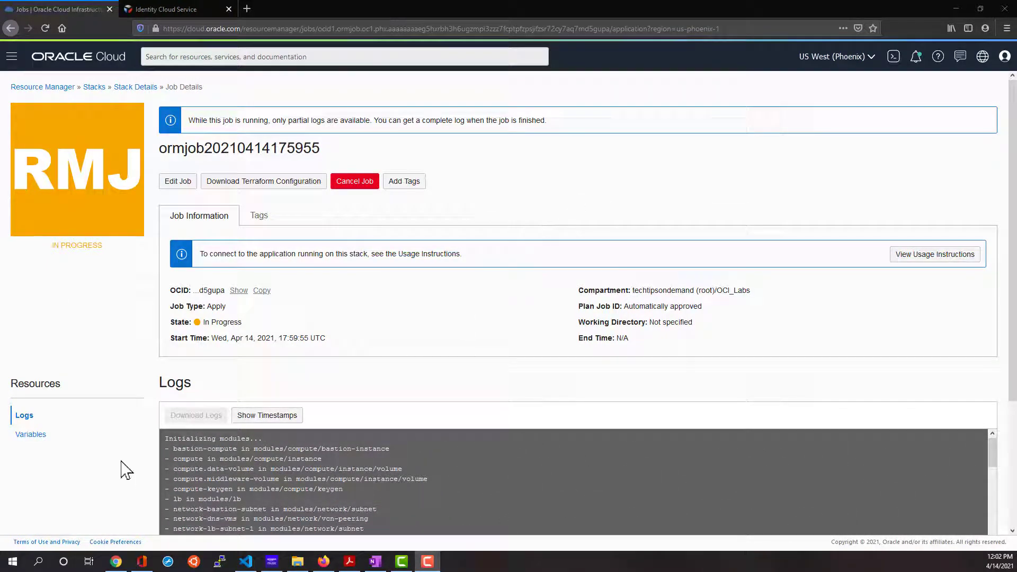
Scroll through the apply job logs until they report Creation complete.
scroll(122, 470, "down", 3)
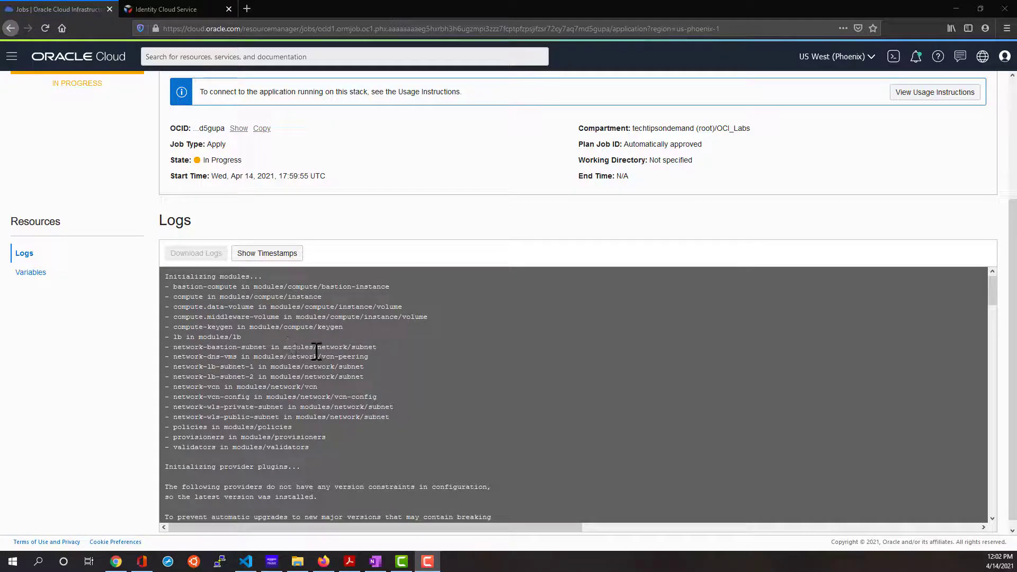
scroll(317, 353, "down", 12)
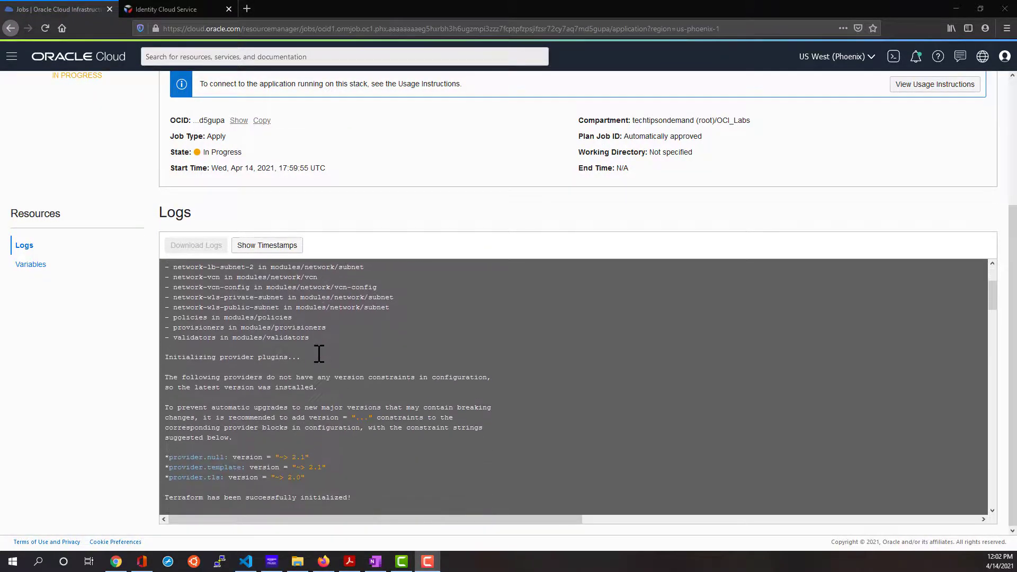
scroll(317, 353, "down", 15)
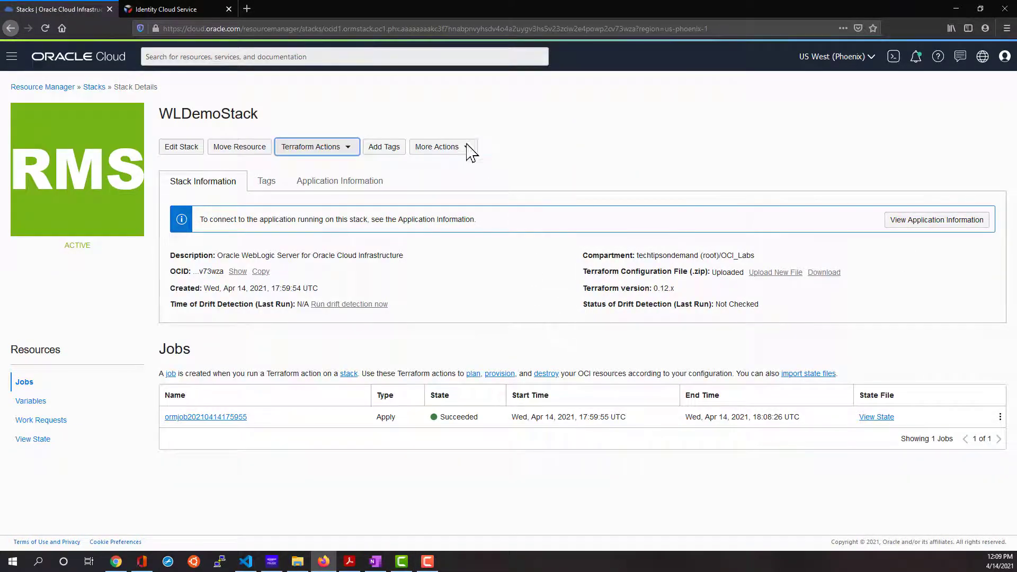
Go to Compute > Instances to confirm both stack instances are running.
left_click(12, 58)
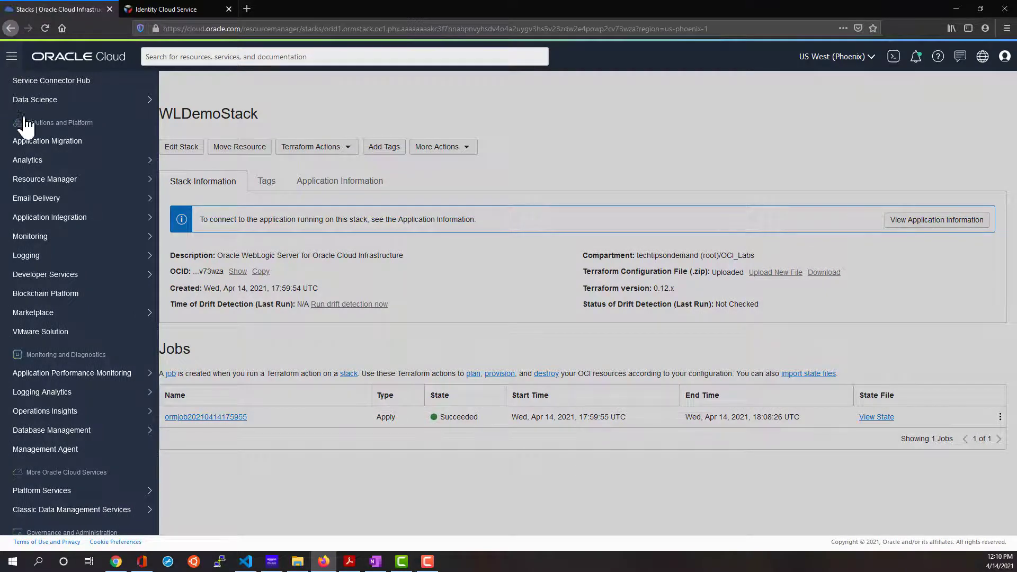
scroll(62, 179, "up", 10)
mouse_move(48, 166)
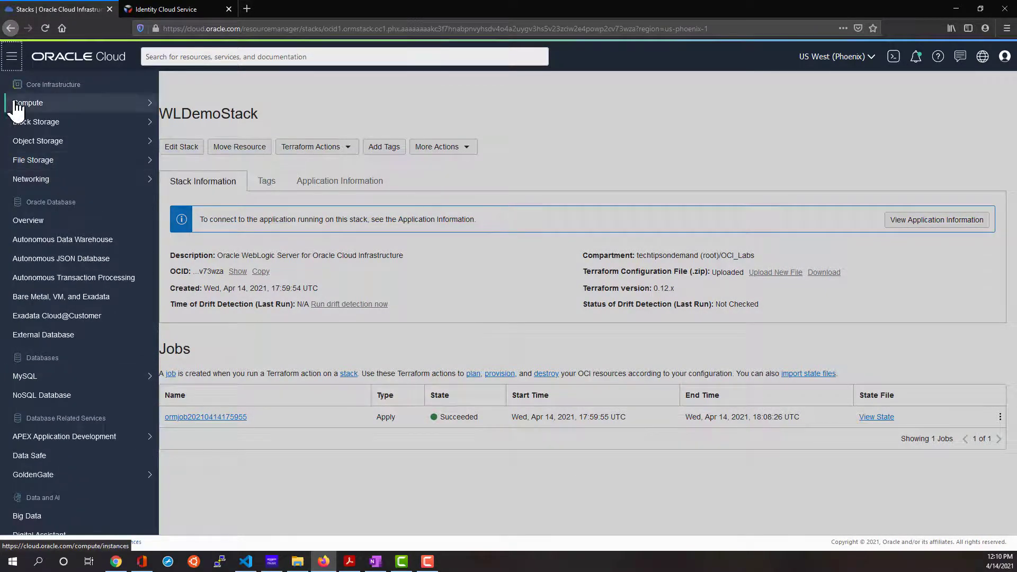
mouse_move(69, 106)
left_click(251, 109)
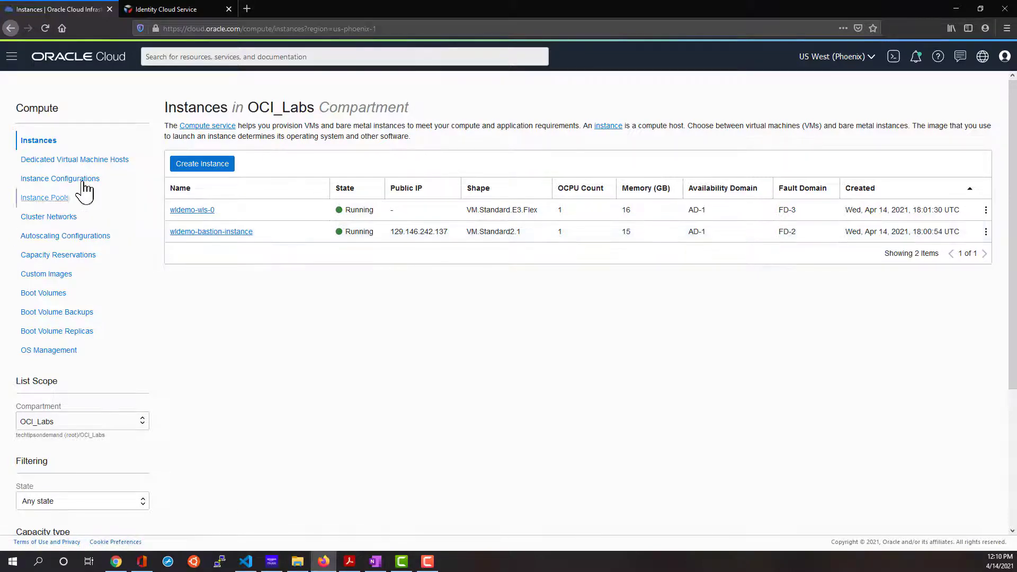
Open Networking > Load Balancers and select wldemo-lb's public IP 129.146.231.57.
left_click(12, 58)
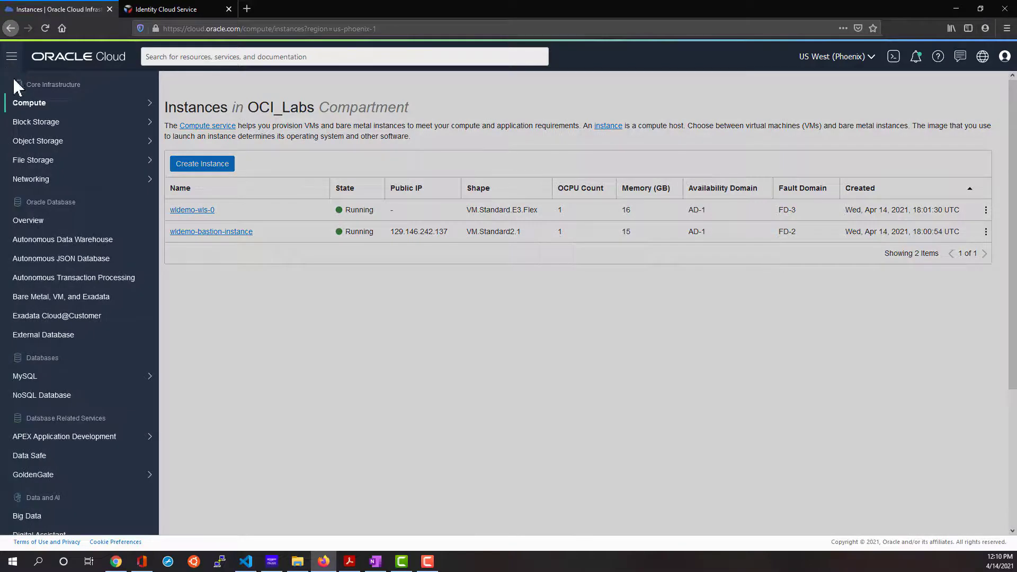
mouse_move(52, 186)
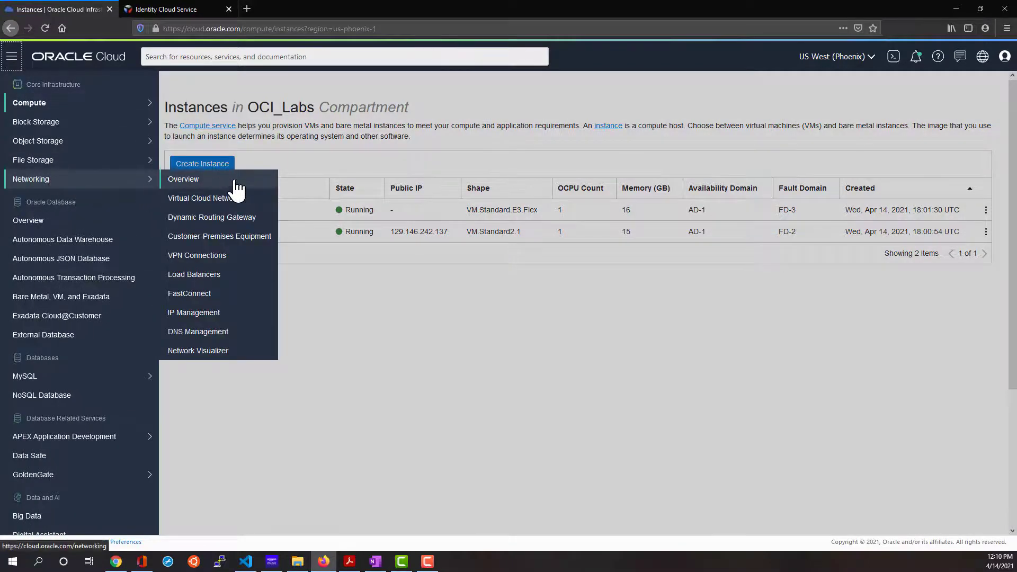
left_click(232, 274)
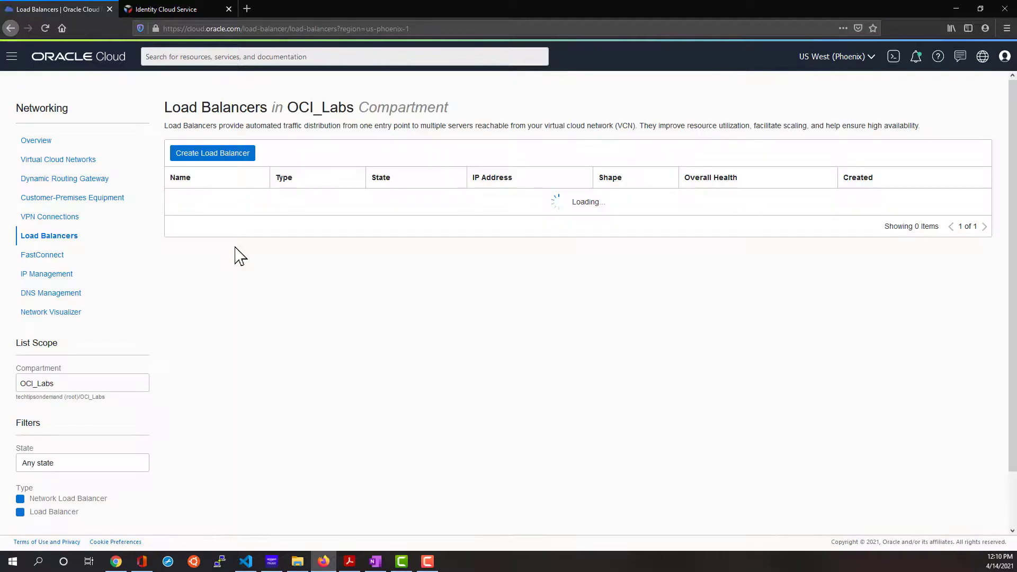
double_click(452, 199)
key("ctrl+c")
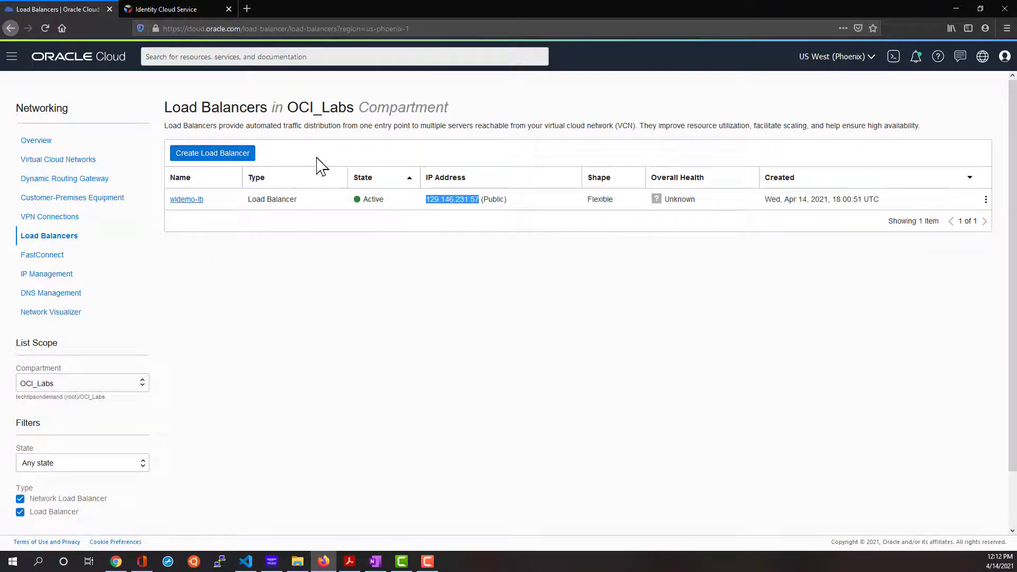
left_click(245, 9)
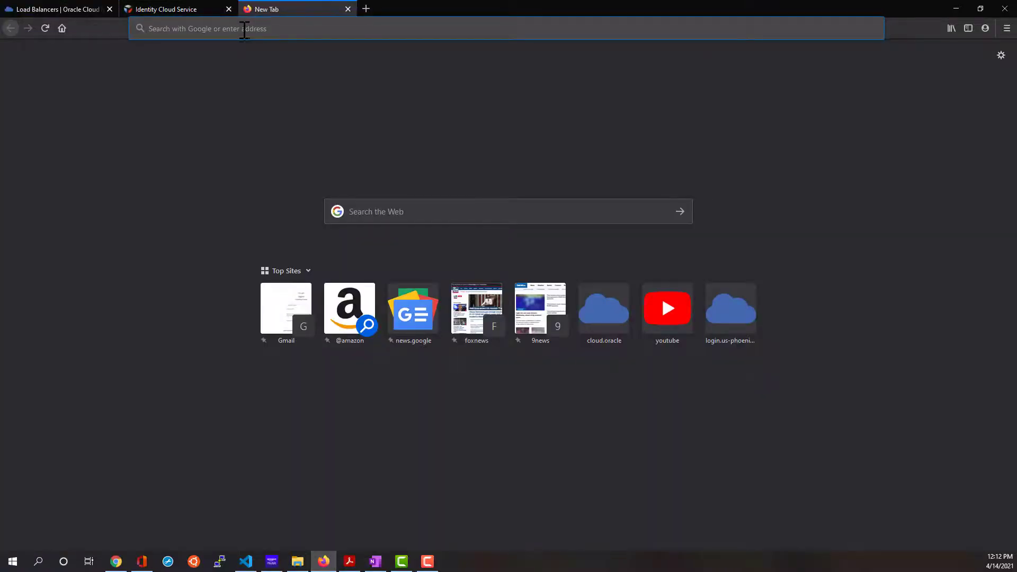
left_click(245, 28)
type("https://")
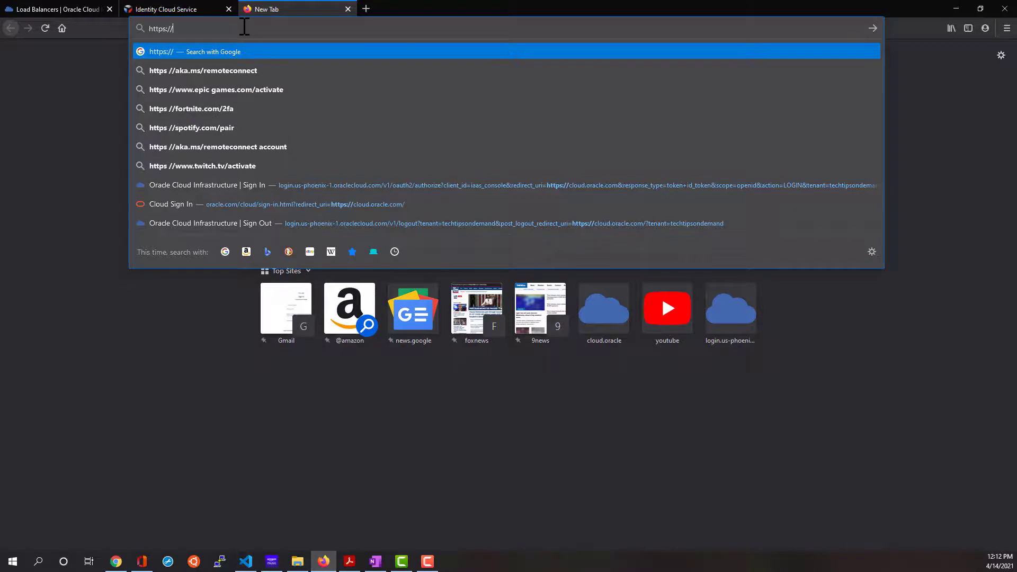
key("ctrl+v")
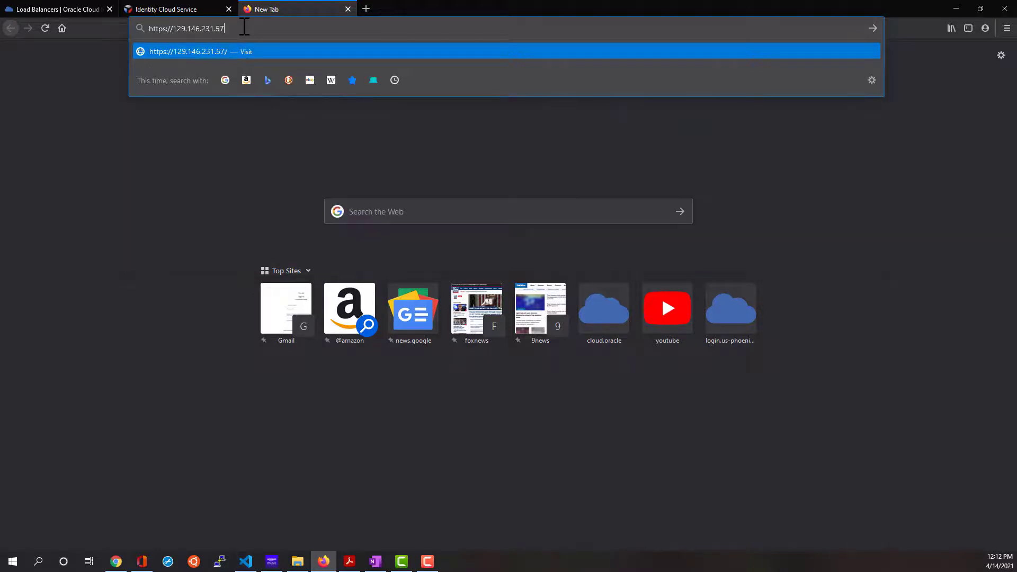
type("/sample-app")
key("Return")
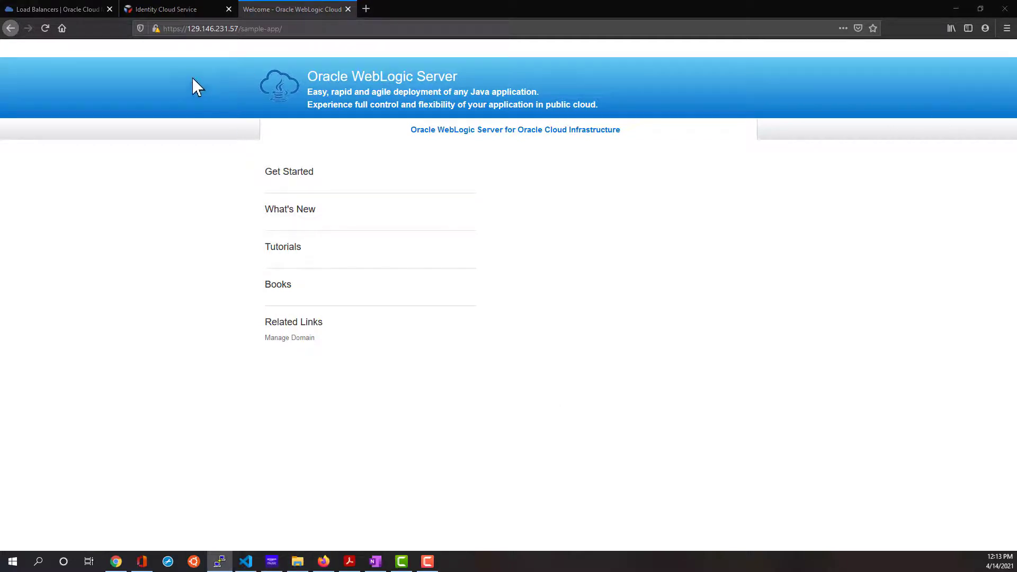
Copy the bastion's public IP 129.146.242.137 from Instances and center the PuTTY Configuration window.
left_click(53, 10)
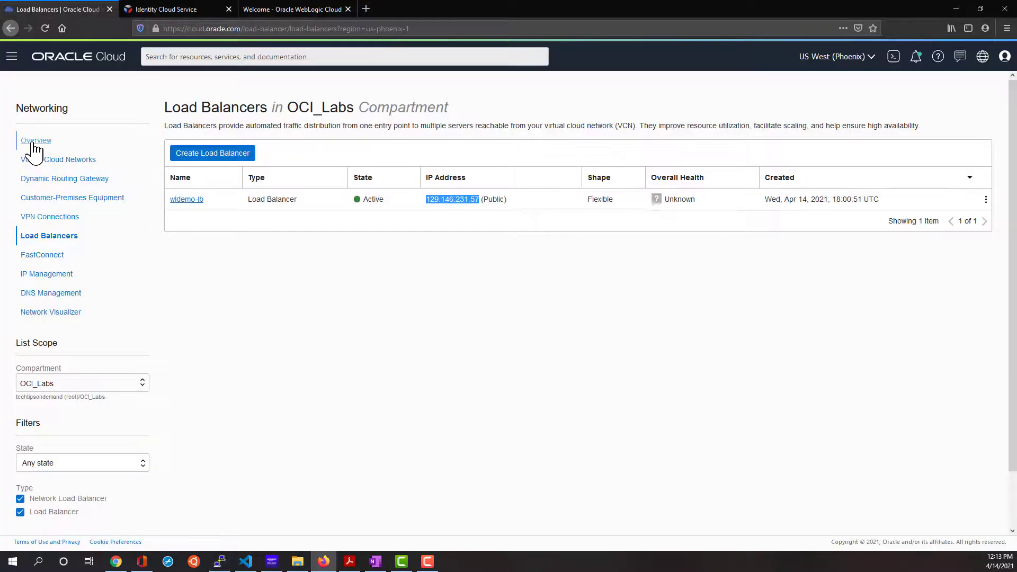
left_click(12, 56)
mouse_move(138, 104)
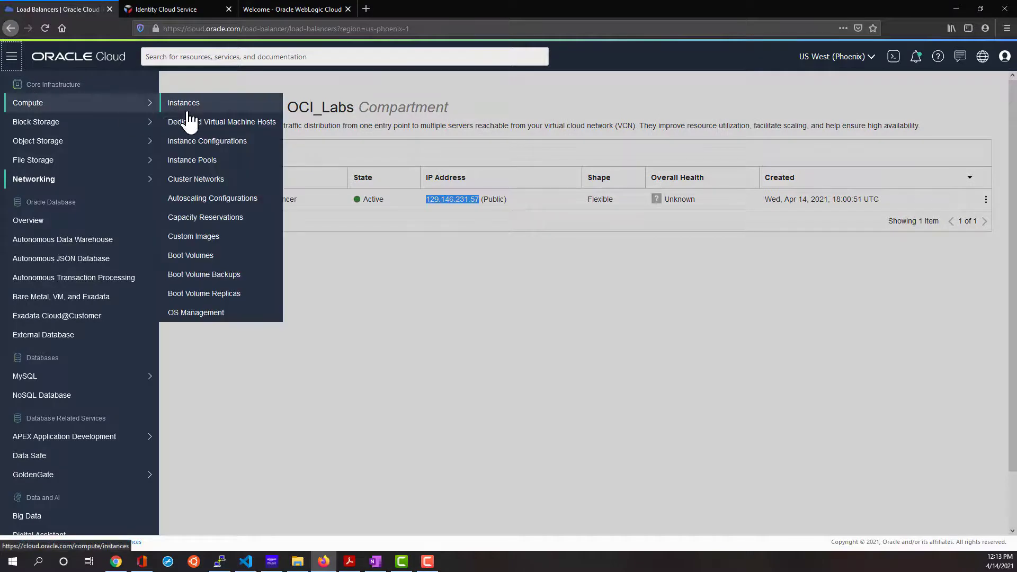
left_click(239, 106)
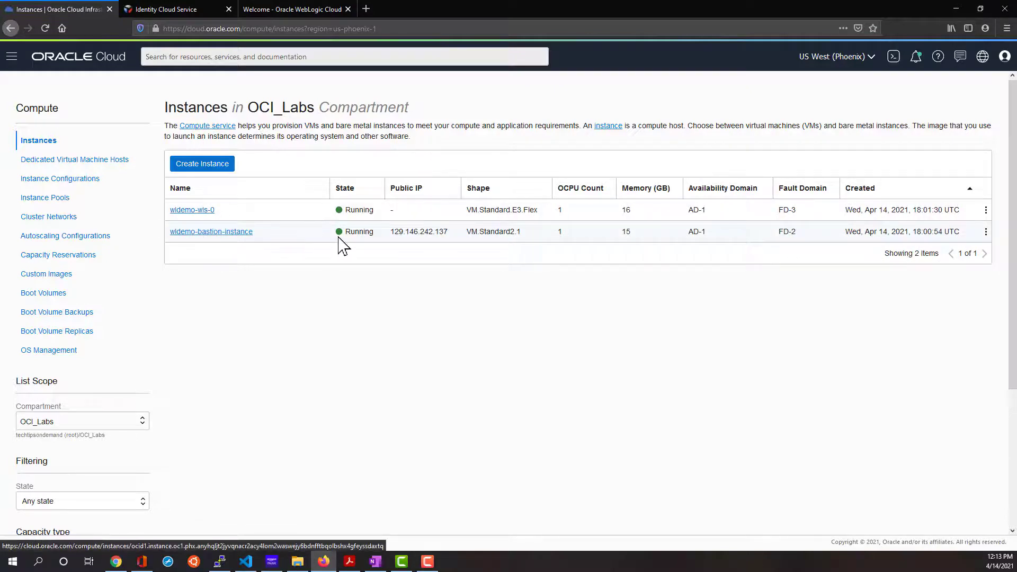
left_click_drag(391, 232, 449, 233)
key("ctrl+c")
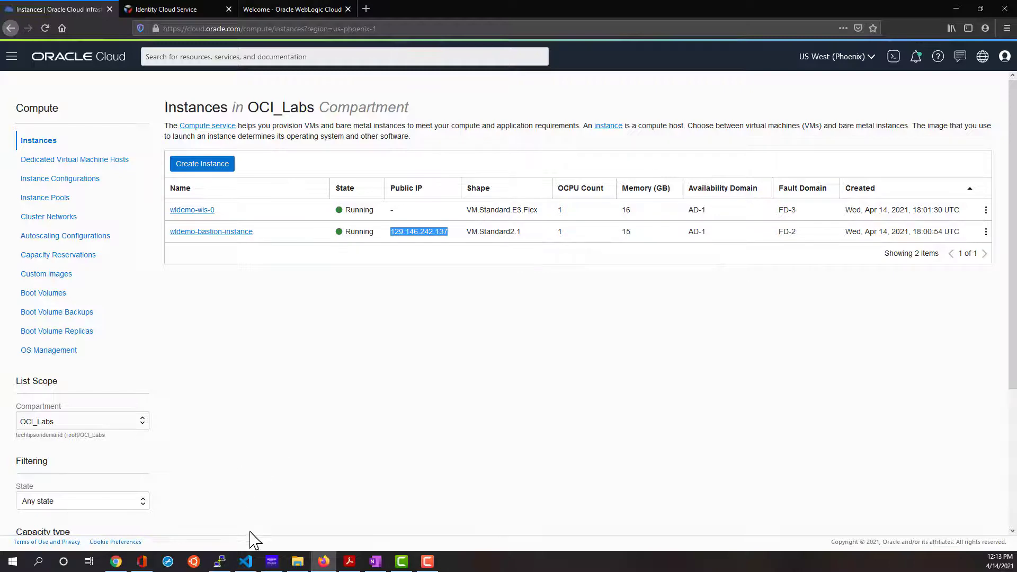
left_click(225, 564)
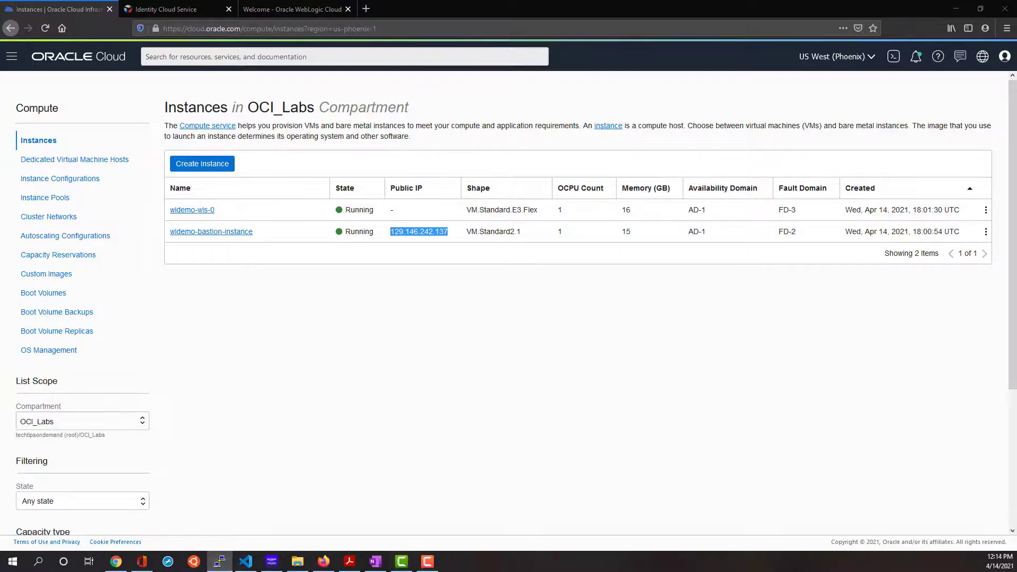
left_click_drag(1016, 164, 433, 129)
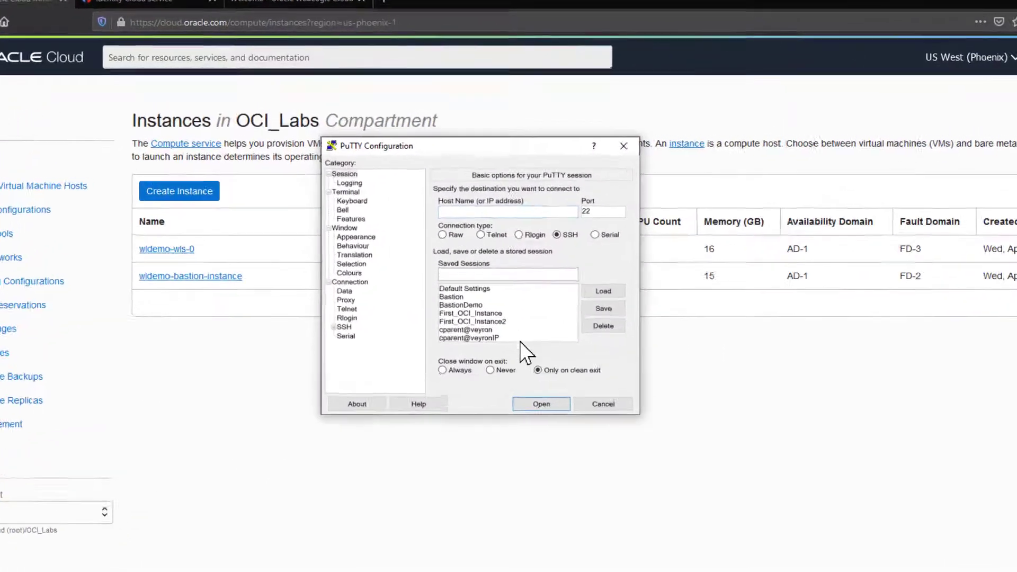
left_click(467, 215)
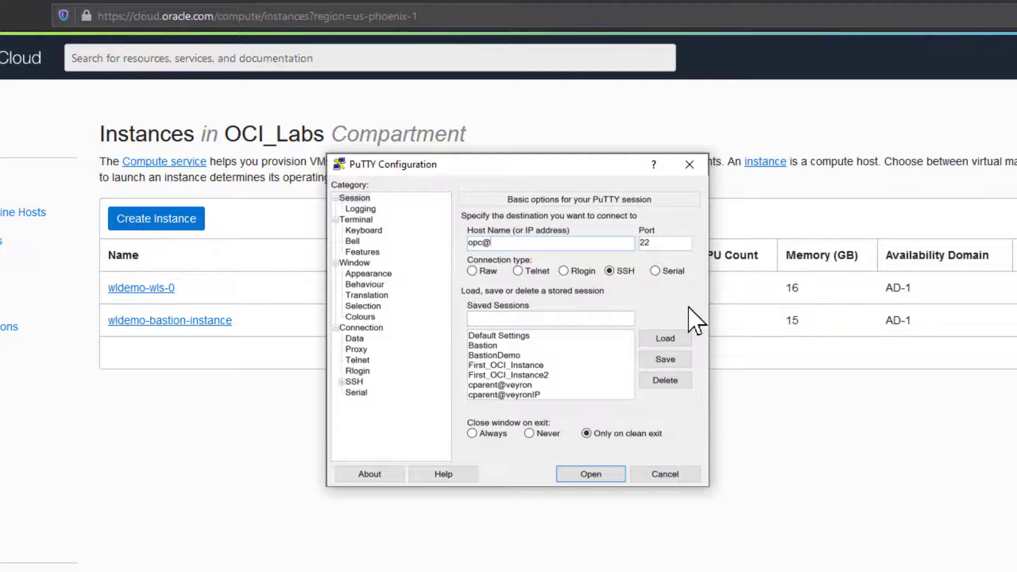
key("ctrl+v")
left_click(543, 322)
type("DemoBastion")
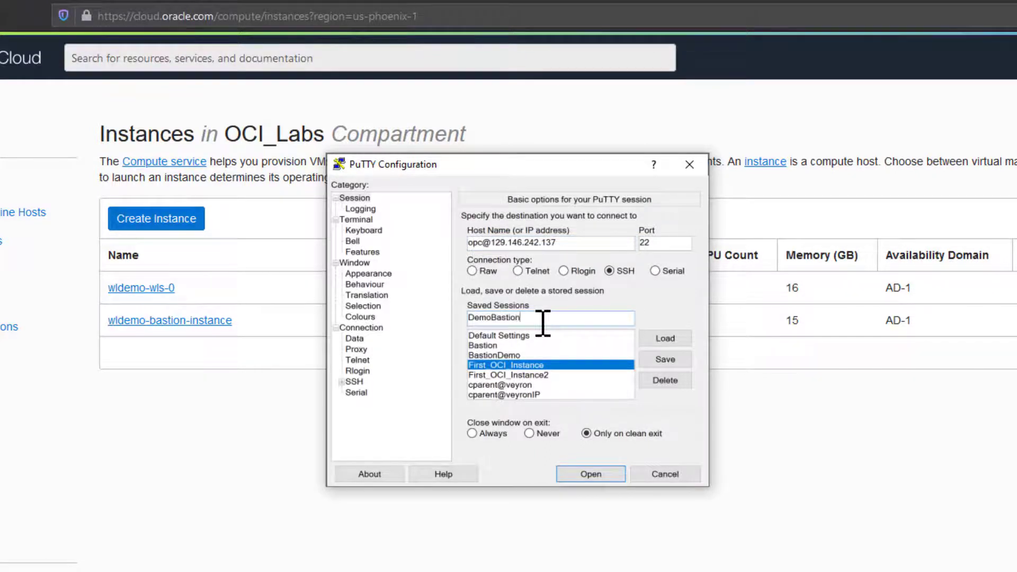
left_click(665, 359)
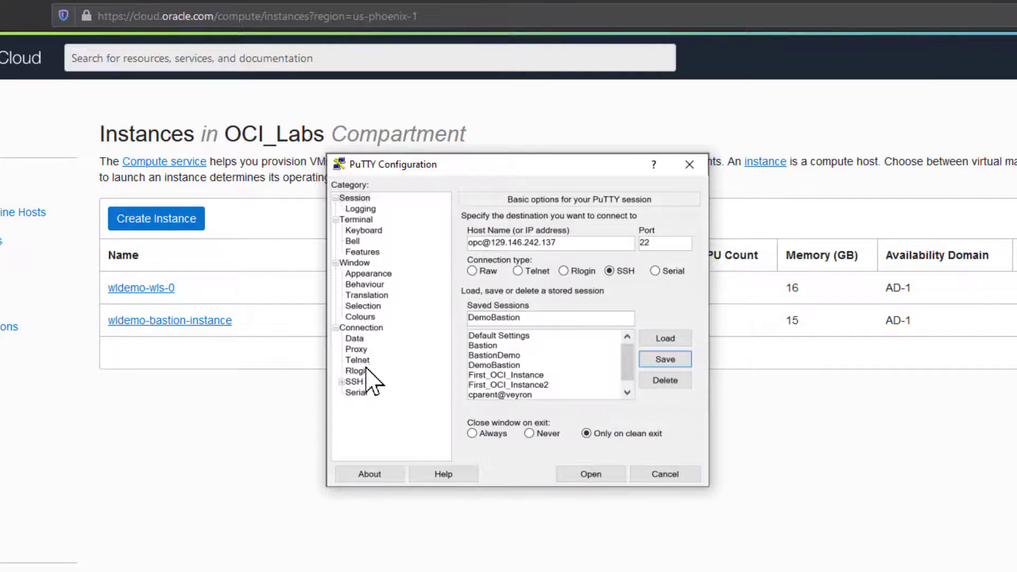
Set the SSH authentication private key to oci_labs.ppk.
left_click(354, 382)
left_click(342, 382)
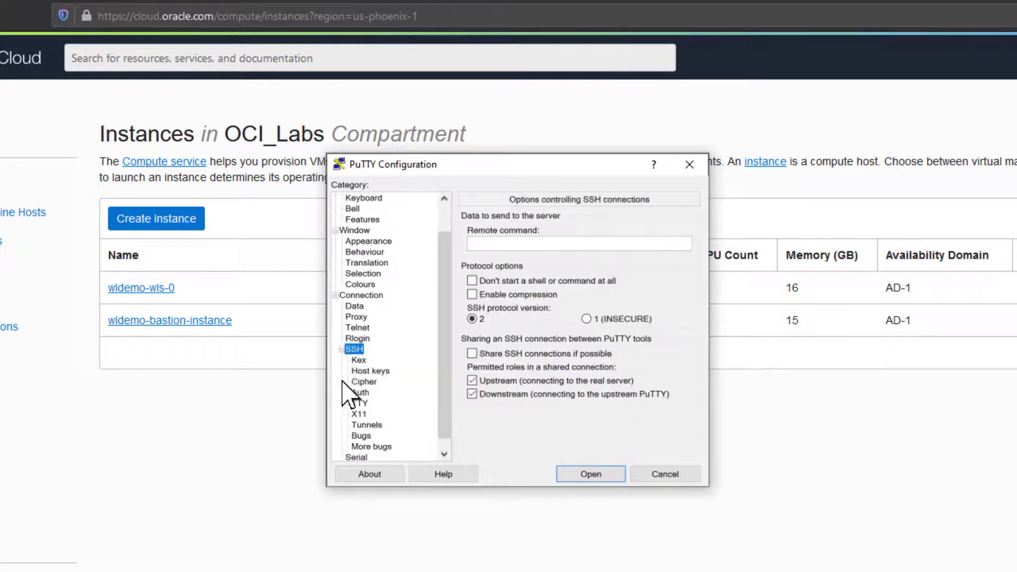
left_click(361, 392)
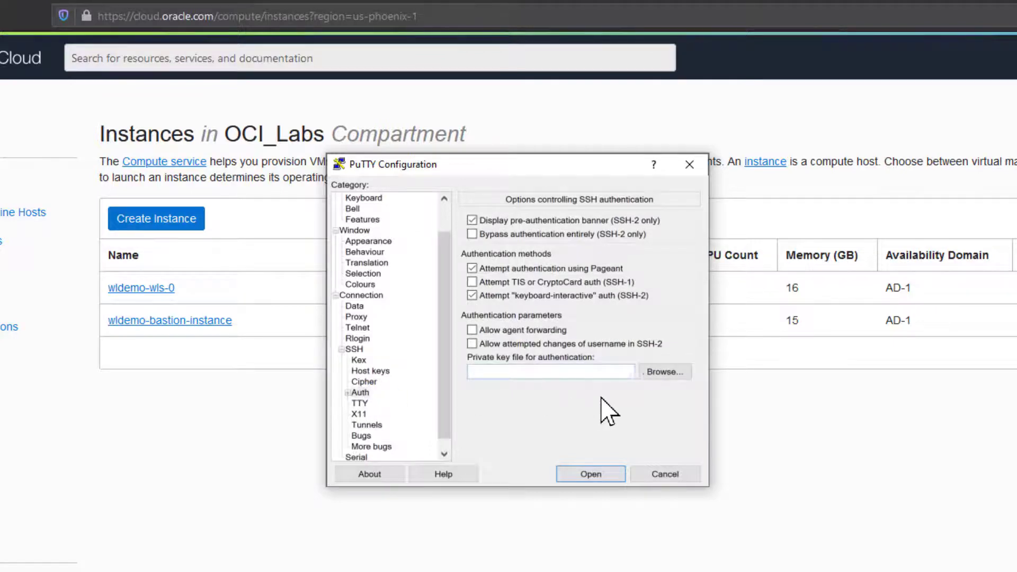
left_click(671, 372)
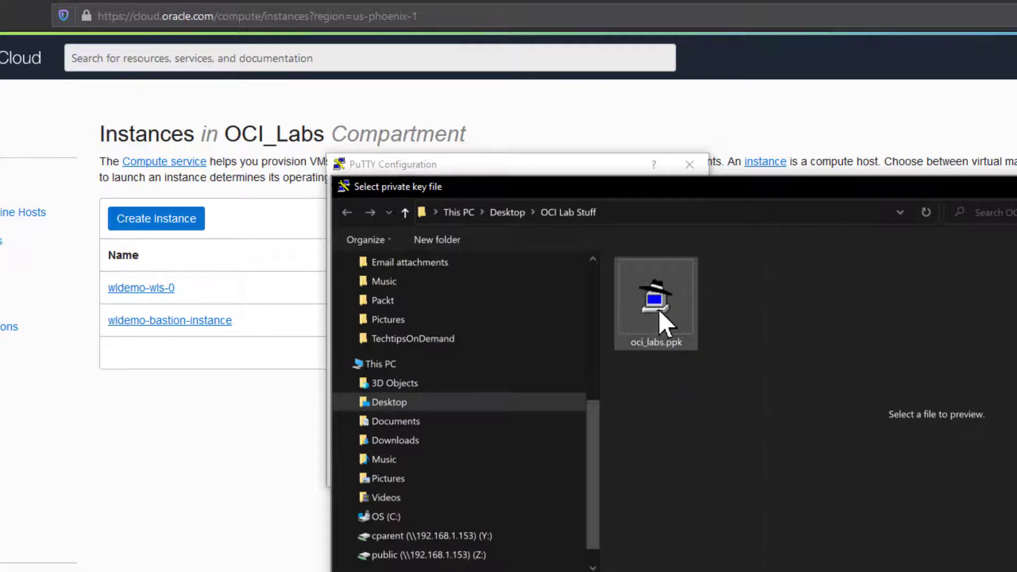
left_click(659, 310)
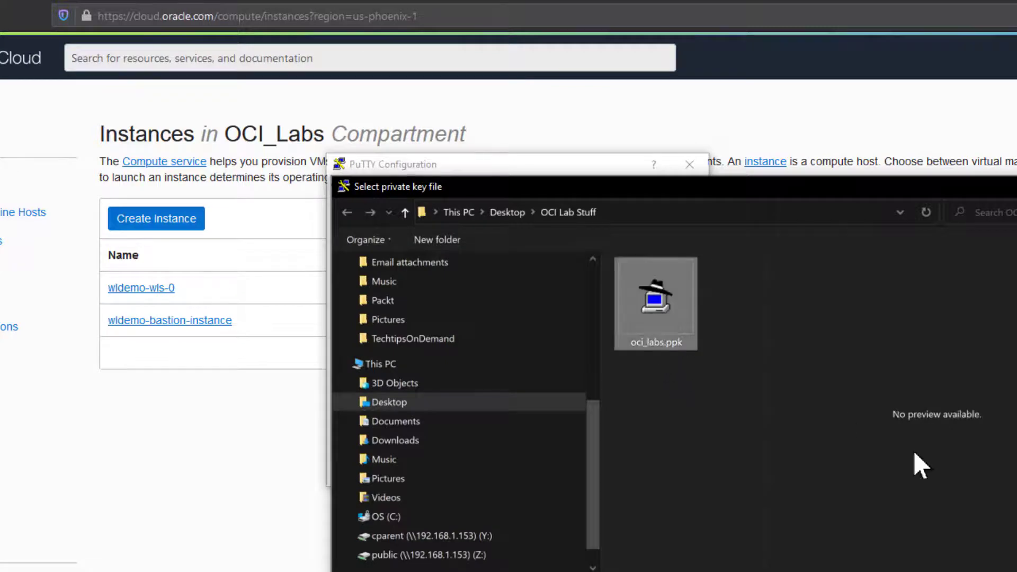
key("Return")
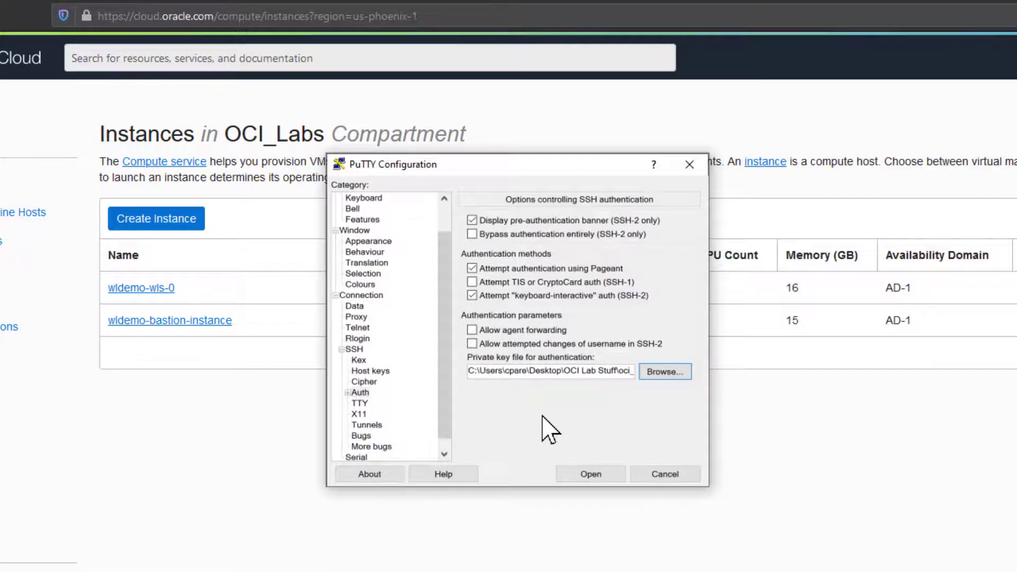
Open the SSH Tunnels options, then go back to the cloud console's instances list.
left_click(365, 424)
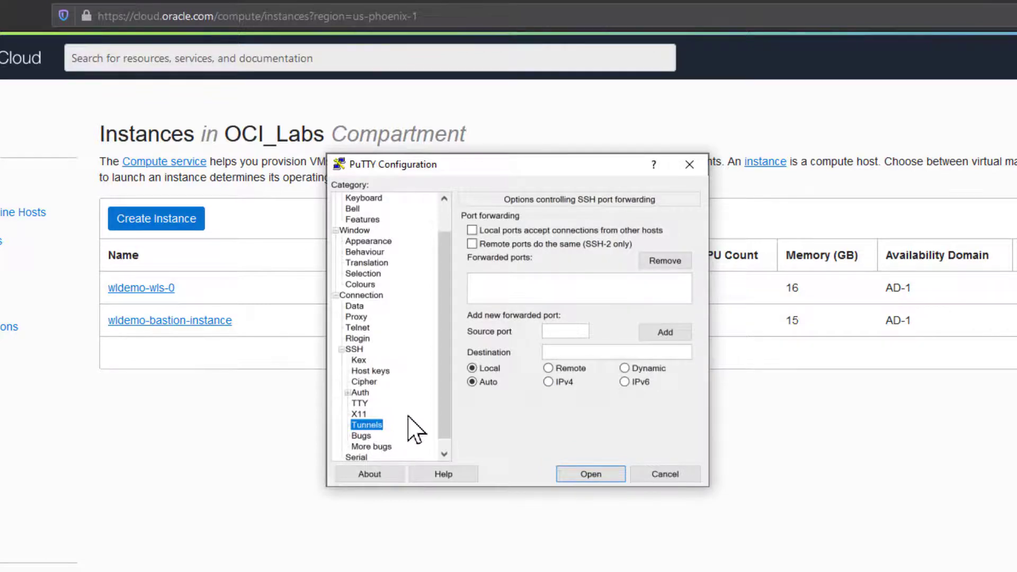
left_click(557, 281)
left_click(556, 331)
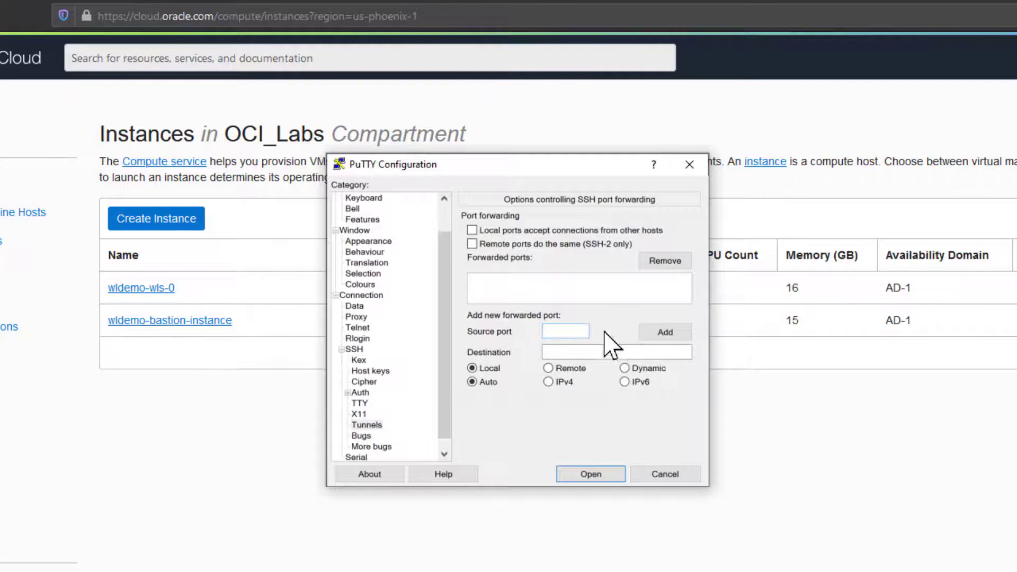
left_click(233, 419)
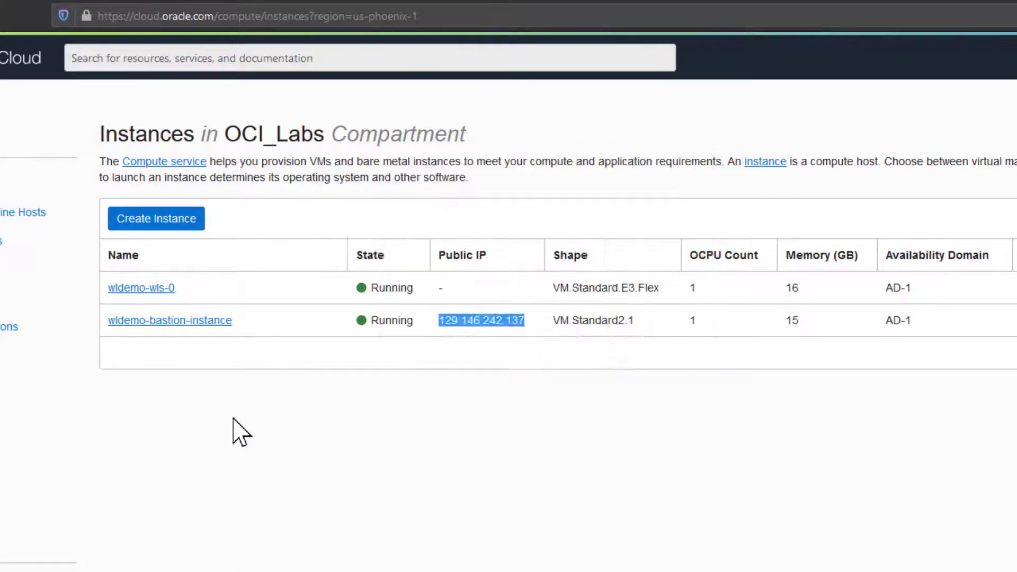
Open wldemo-wls-0's details and select its private IP 10.0.3.238.
left_click(155, 294)
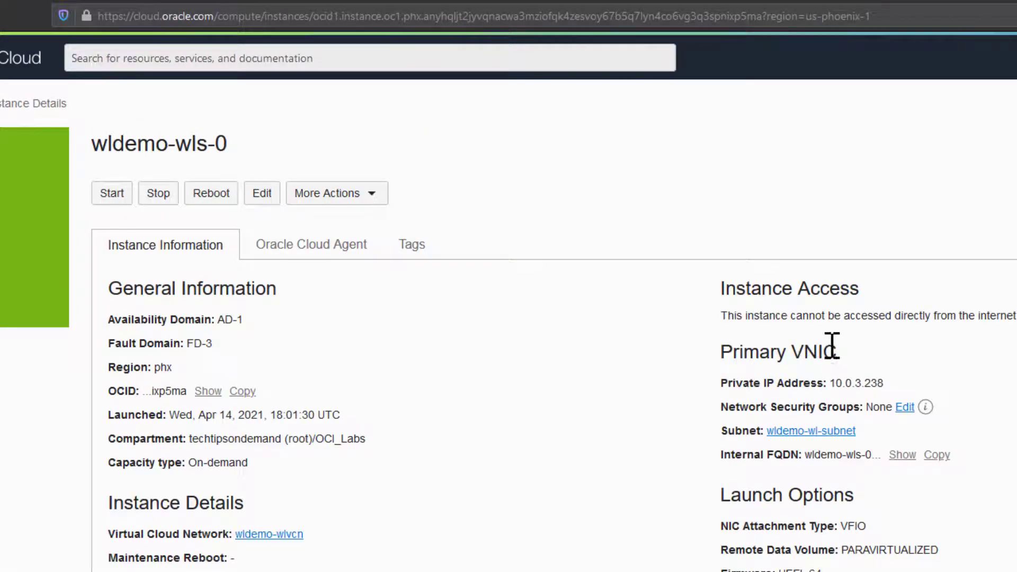
left_click_drag(899, 390, 832, 388)
key("ctrl+c")
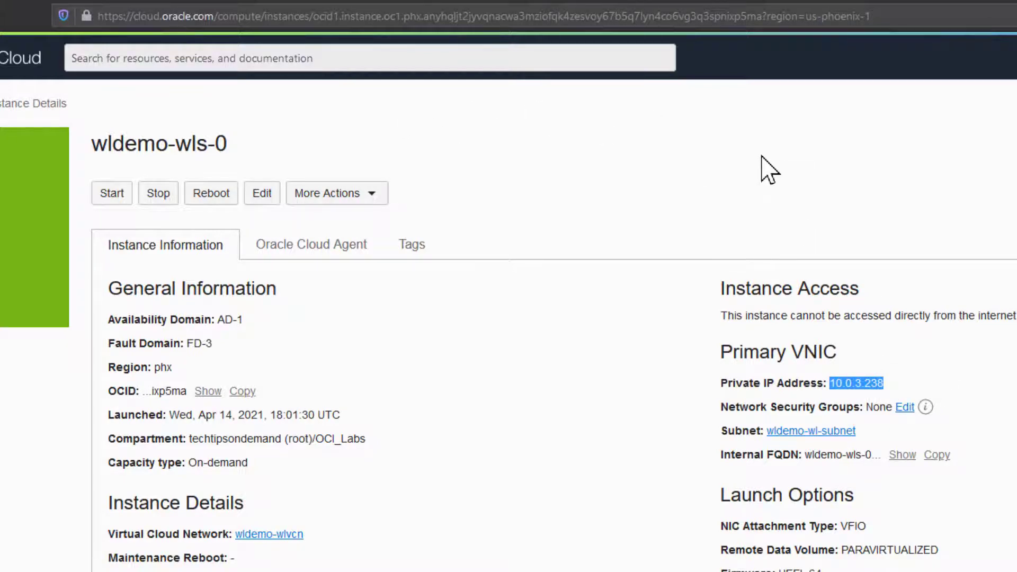
Add a local port forward in Tunnels with destination 10.0.3.238:7001.
key("alt+Tab")
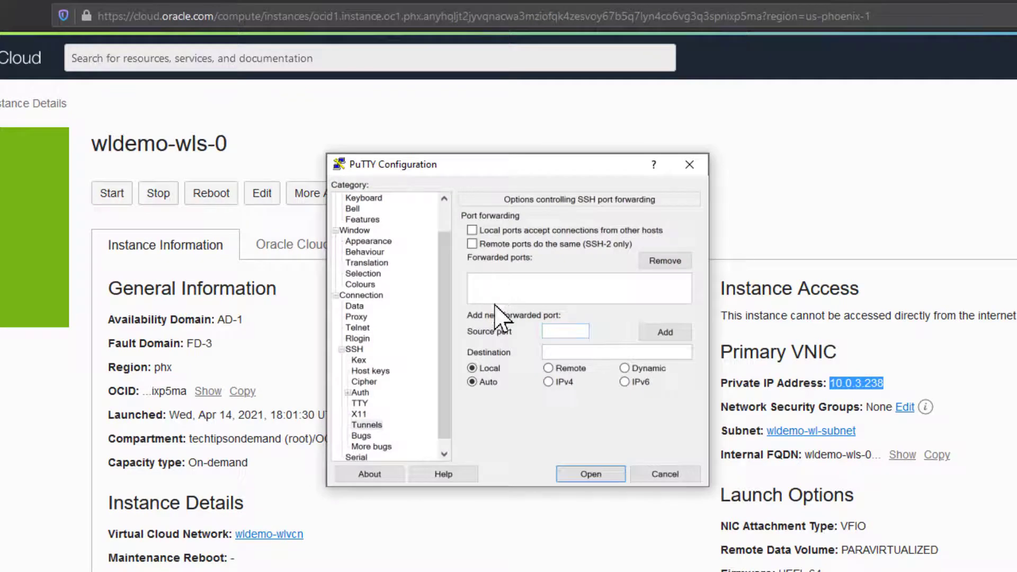
left_click(563, 330)
left_click(577, 351)
key("ctrl+v")
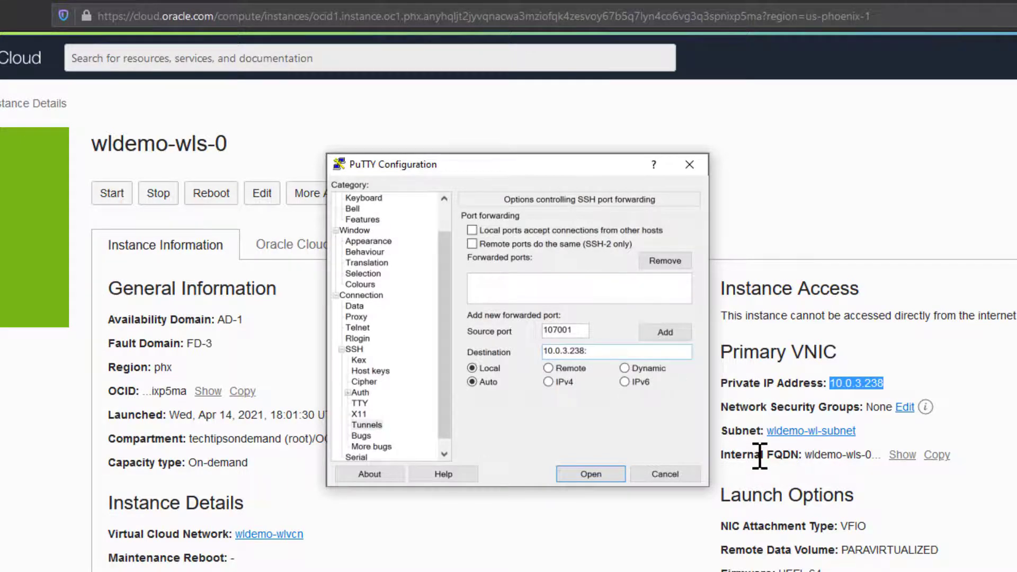
type(":7001")
left_click(678, 333)
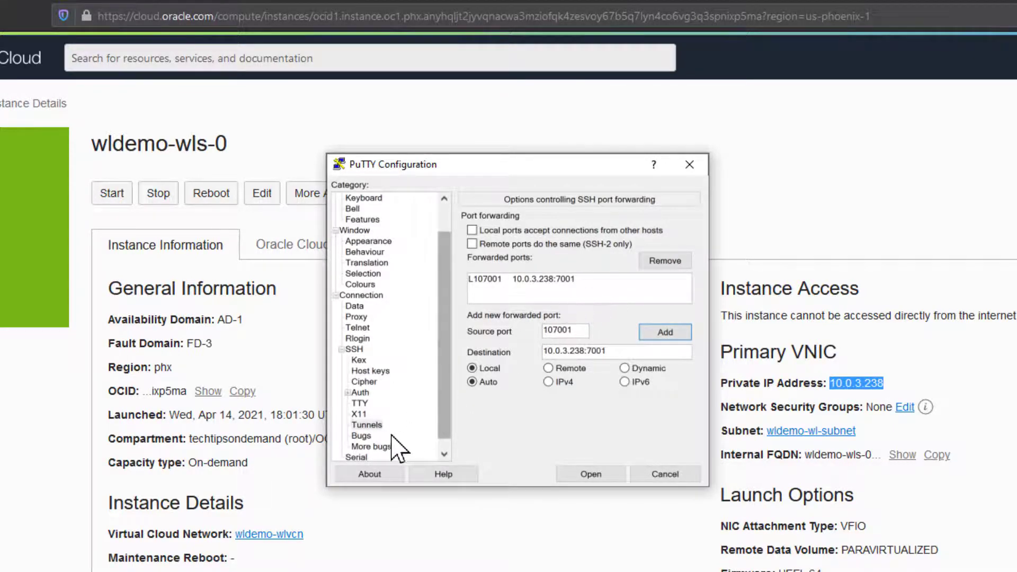
Save the tunnel into the DemoBastion session and connect to the bastion.
left_click(360, 392)
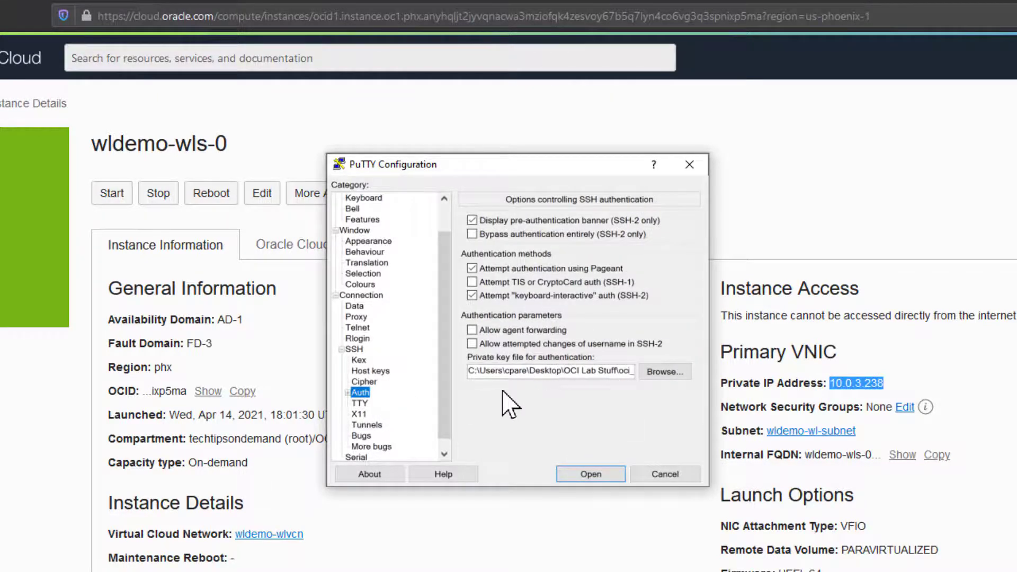
scroll(450, 398, "up", 1)
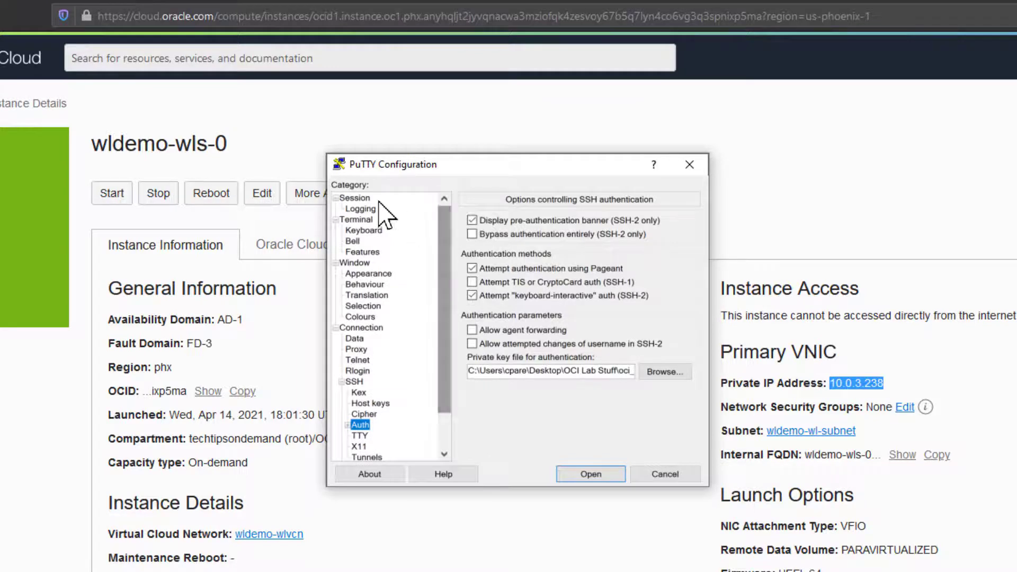
left_click(355, 198)
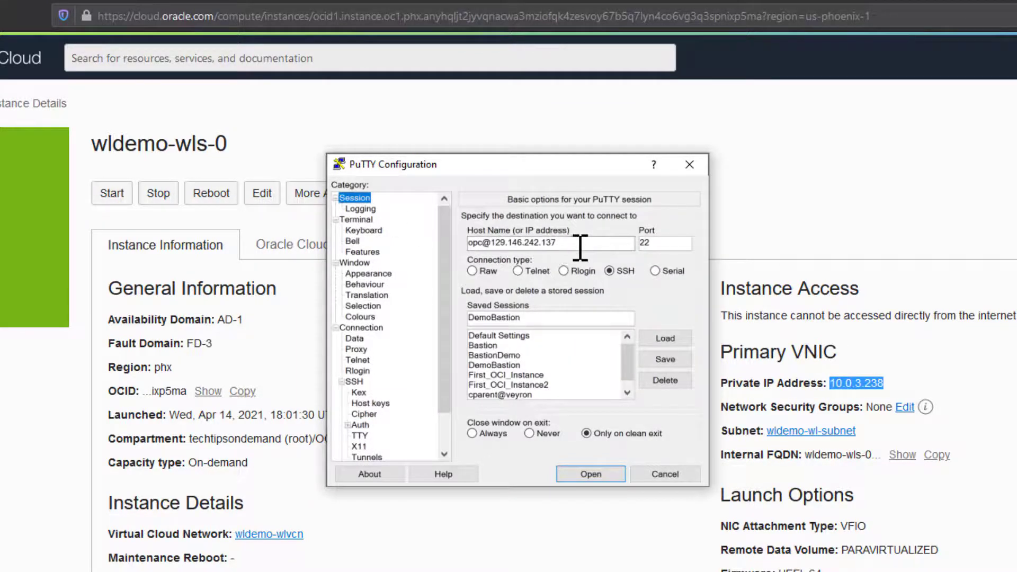
left_click(618, 318)
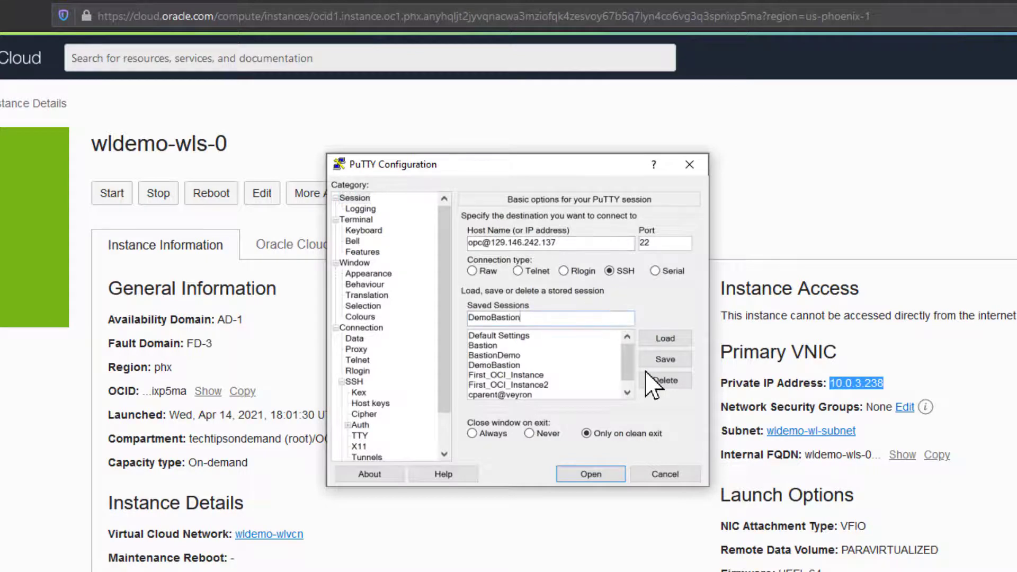
left_click(663, 360)
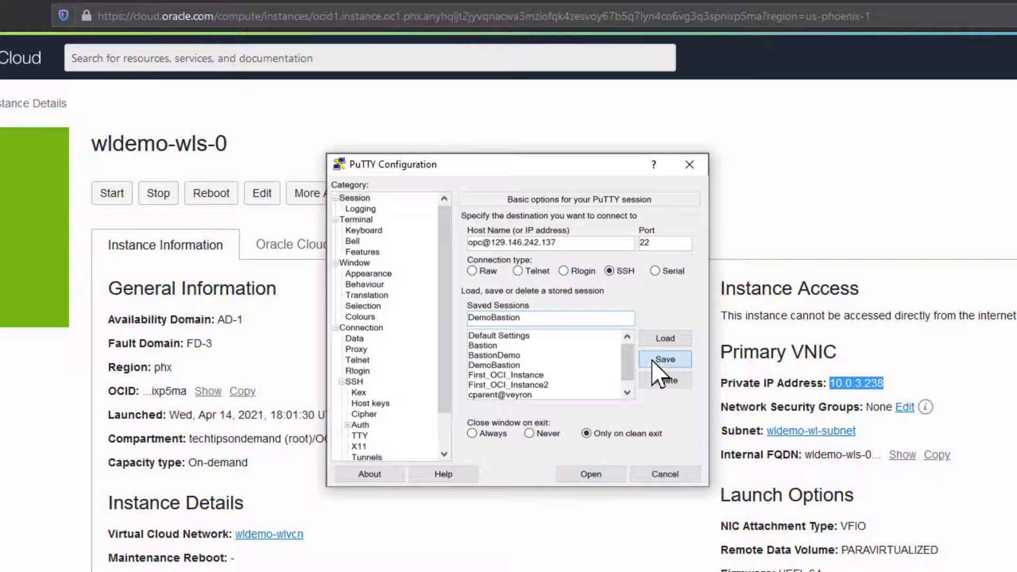
left_click(608, 476)
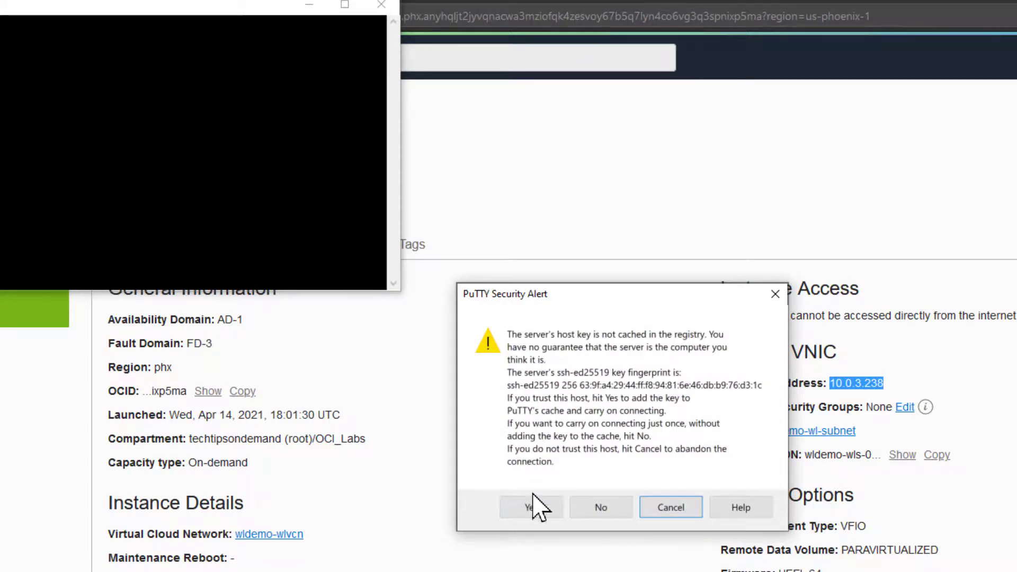
Trust the bastion's host key to open a shell on wldemo-bastion-instance, and move the terminal aside.
left_click(529, 511)
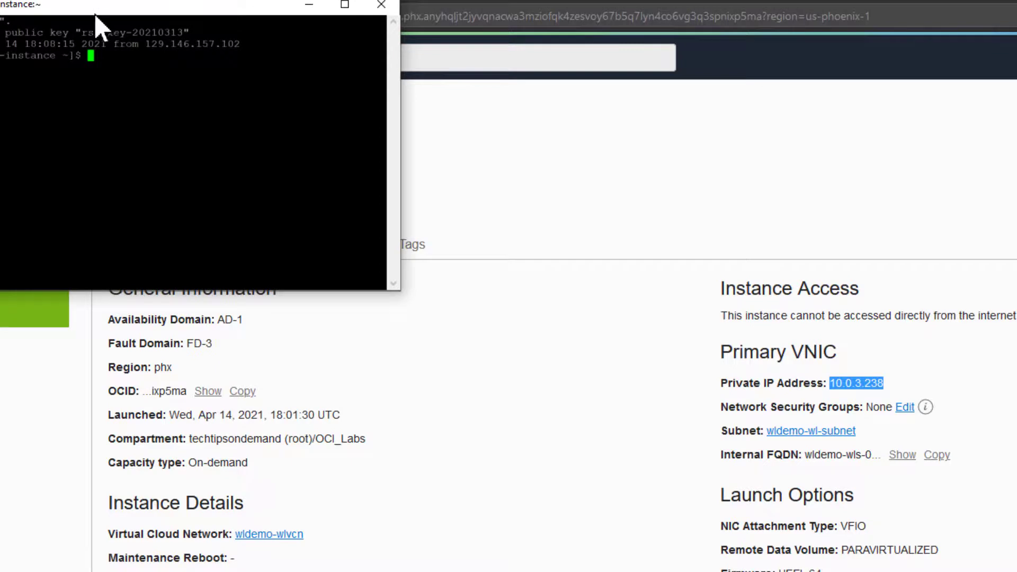
left_click_drag(95, 8, 579, 255)
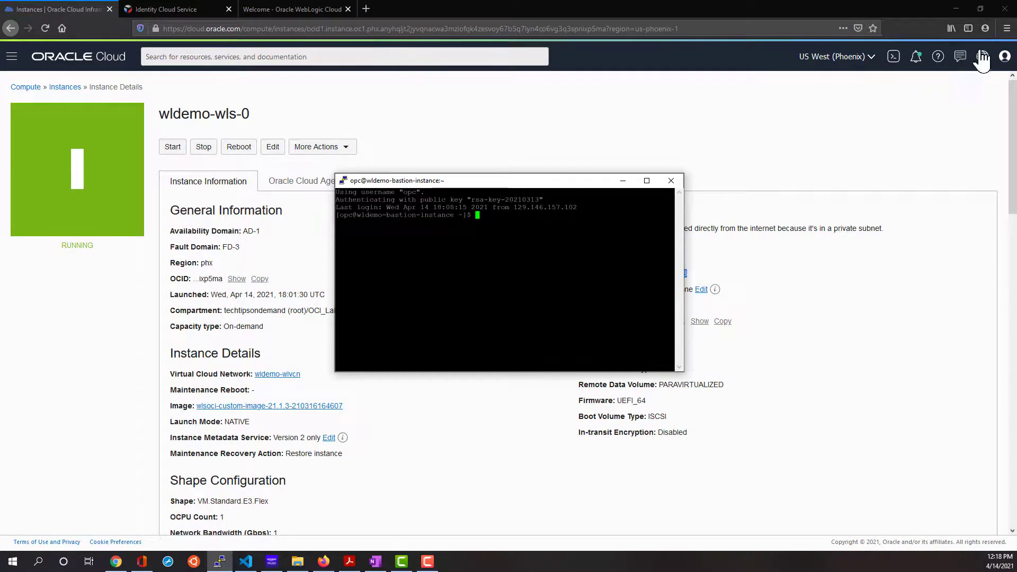
left_click(1006, 29)
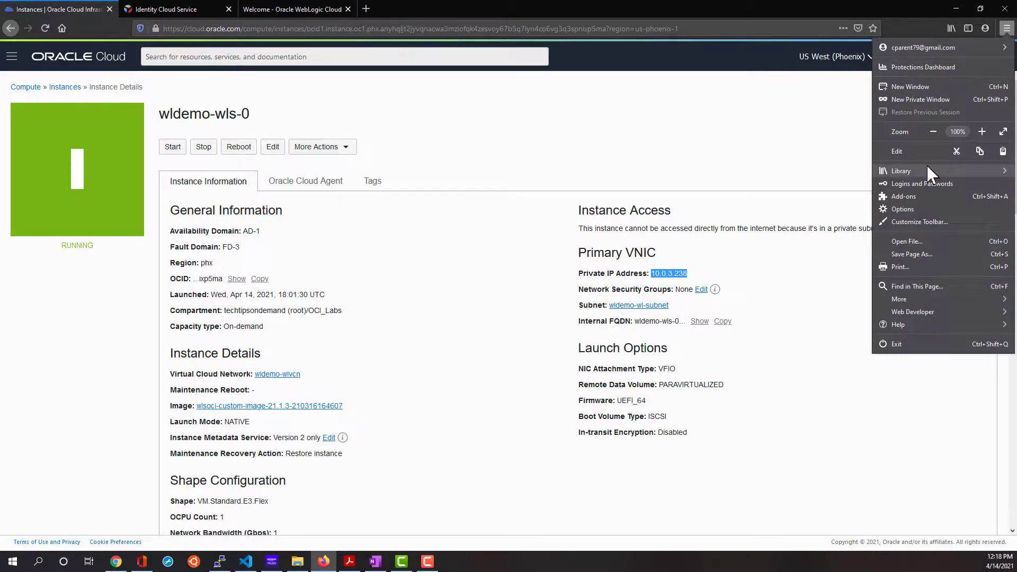
Set Firefox to a manual HTTP proxy at localhost, port 10700, then close the Options tab.
left_click(903, 210)
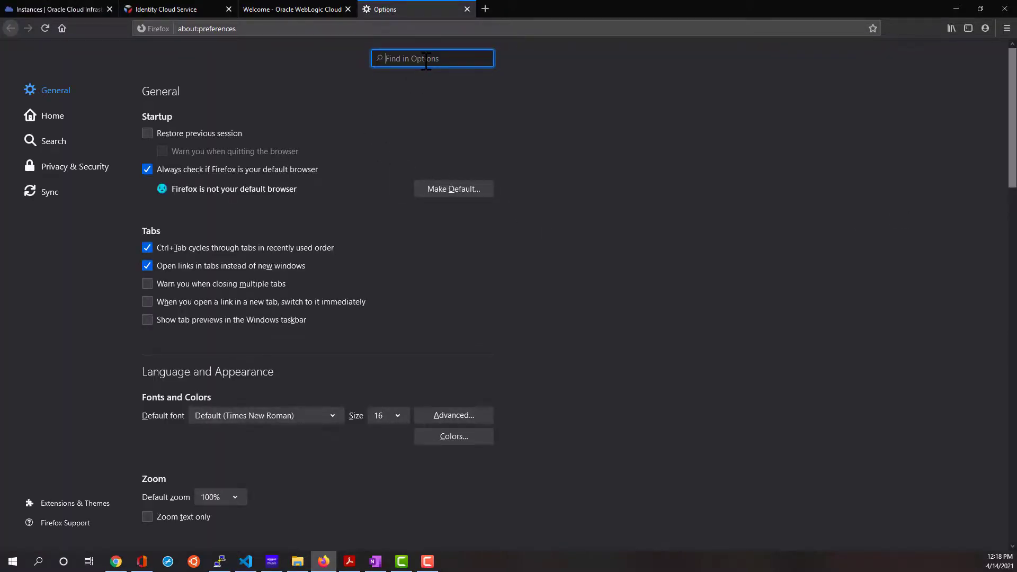
type("proxy")
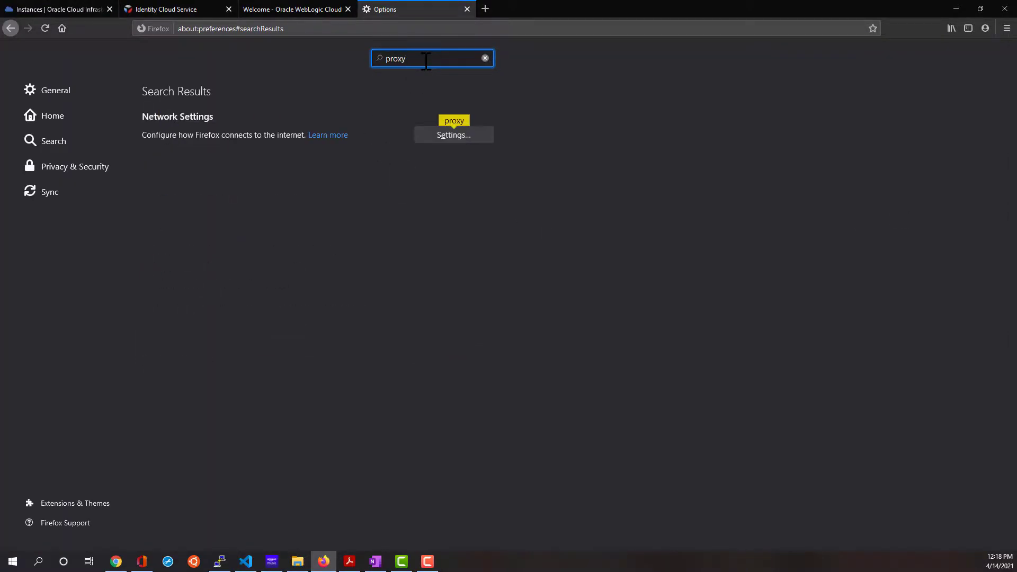
left_click(448, 137)
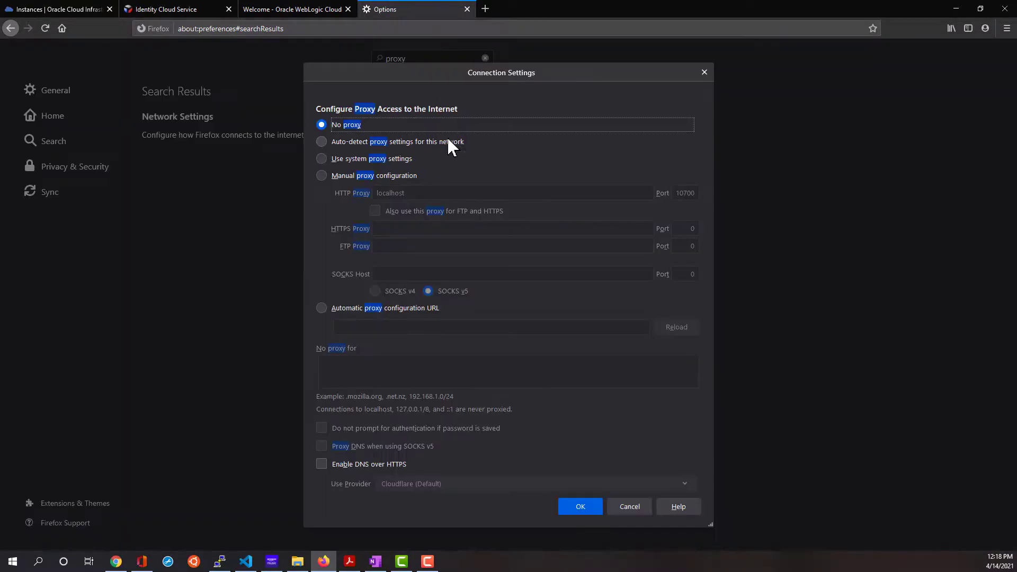
left_click(317, 171)
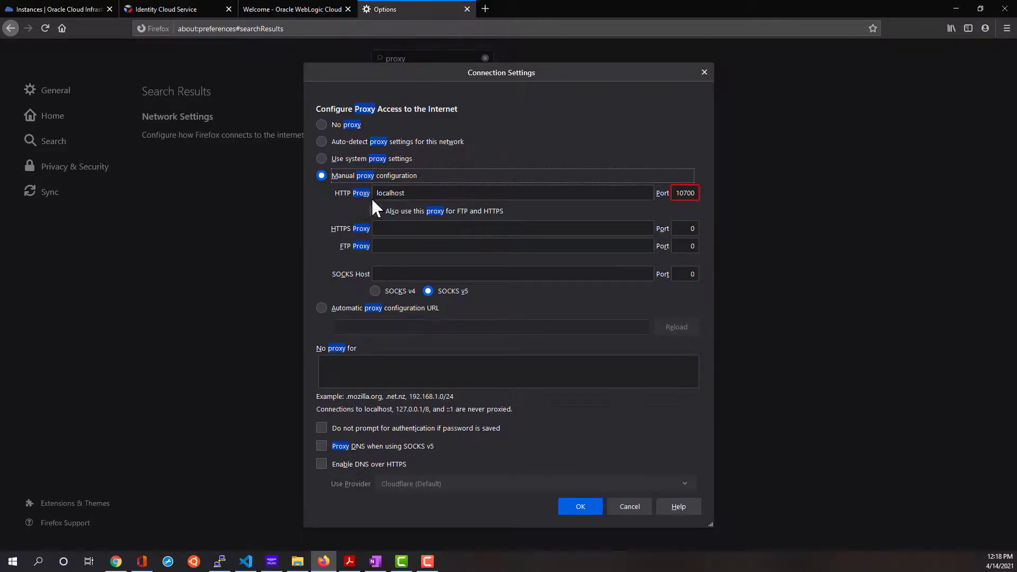
left_click(442, 195)
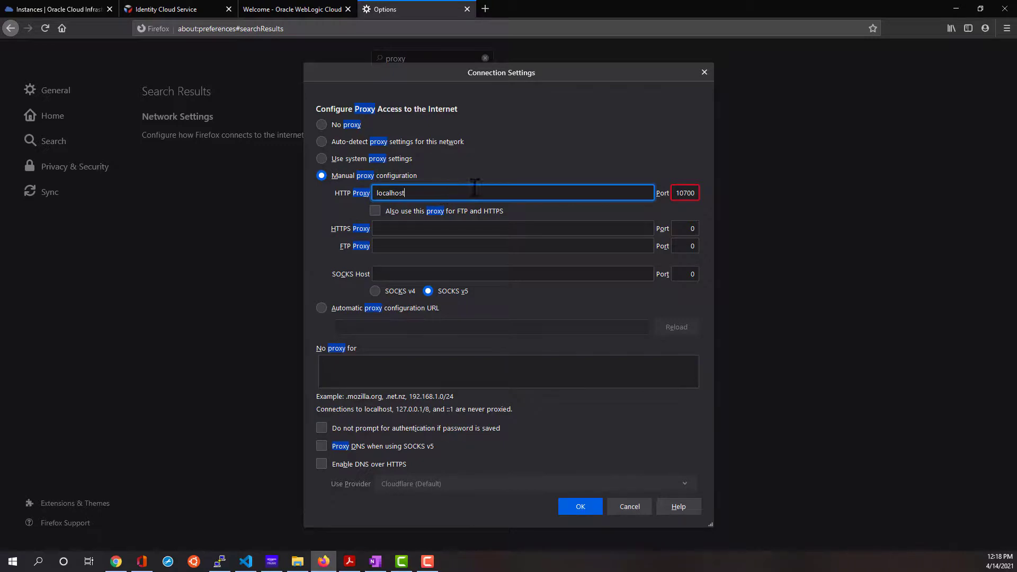
left_click(695, 193)
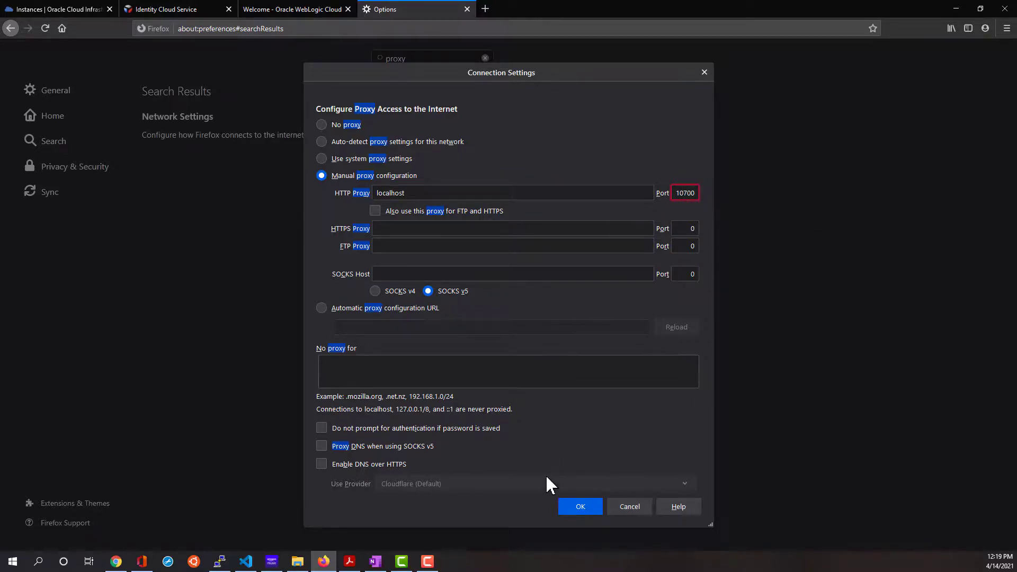
left_click(572, 508)
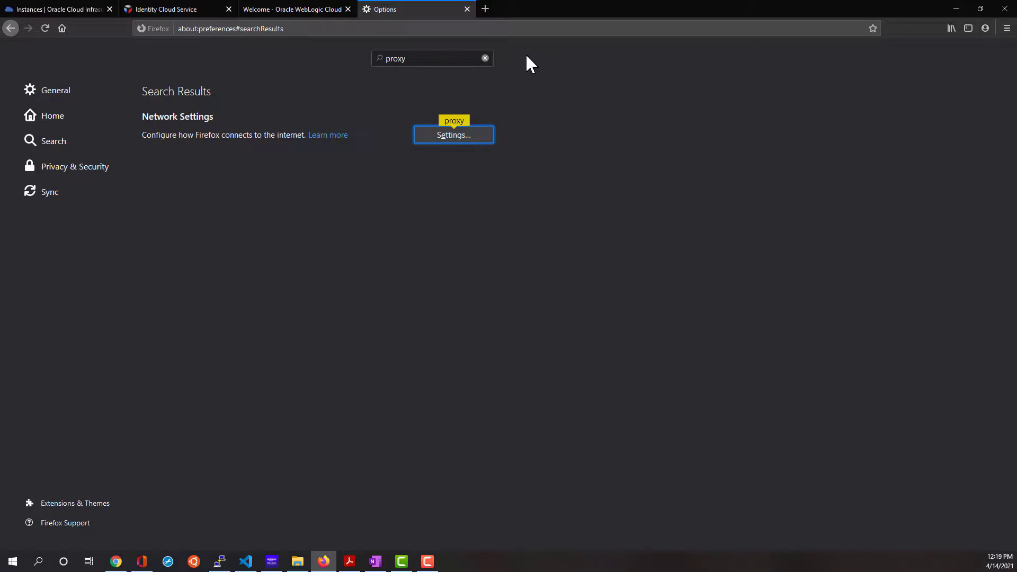
left_click(467, 9)
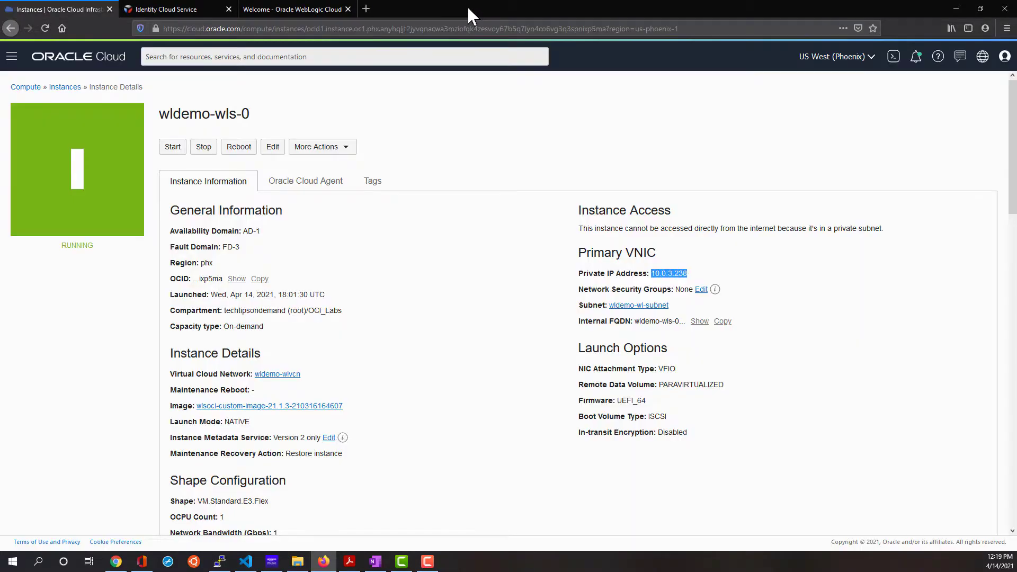
left_click(366, 9)
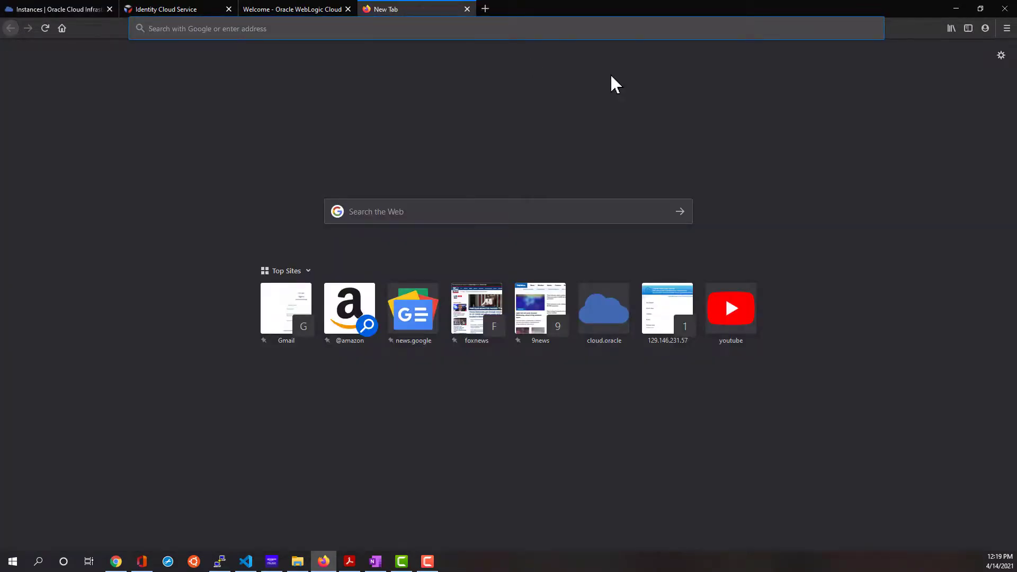
type("http")
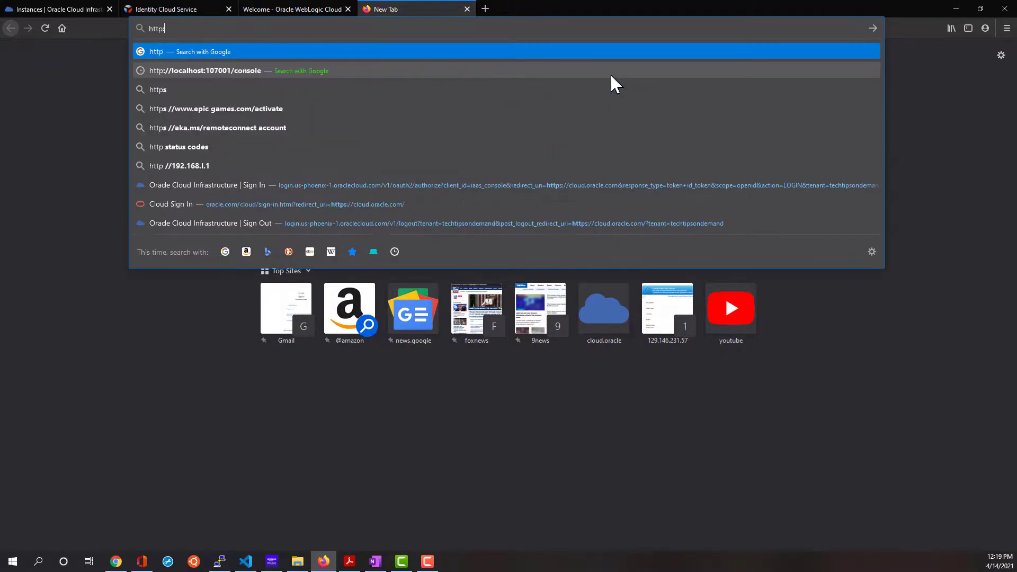
type("://localho")
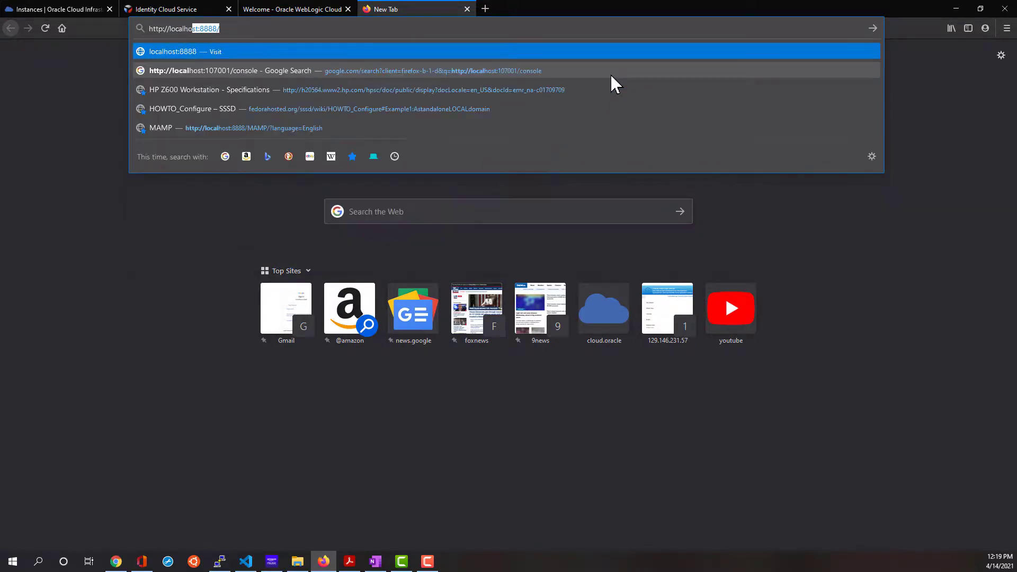
key("BackSpace")
key("BackSpace")
key("BackSpace")
key("BackSpace")
key("BackSpace")
key("BackSpace")
key("BackSpace")
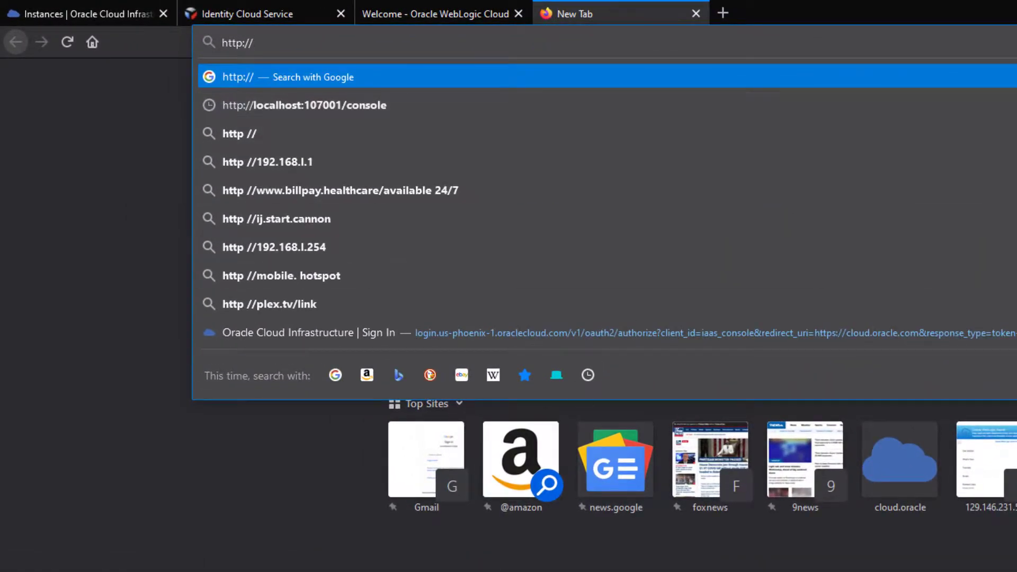
type("10.0.3.238")
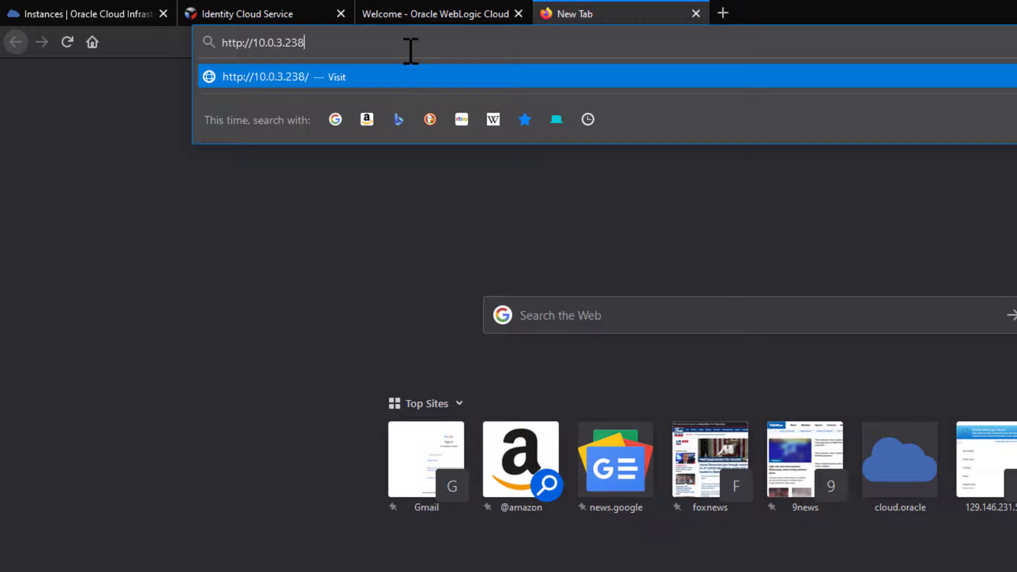
type(":7001/console")
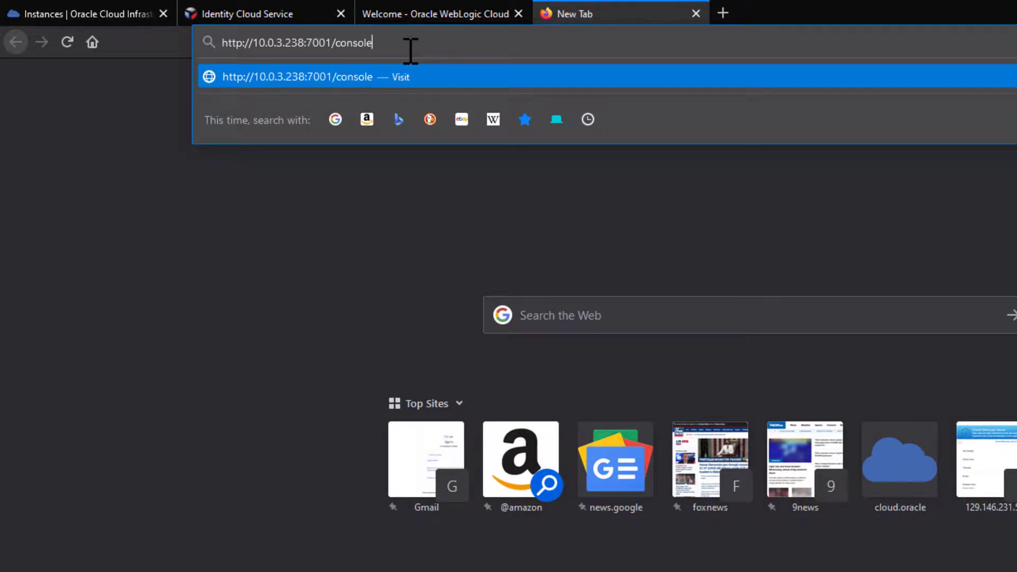
key("Return")
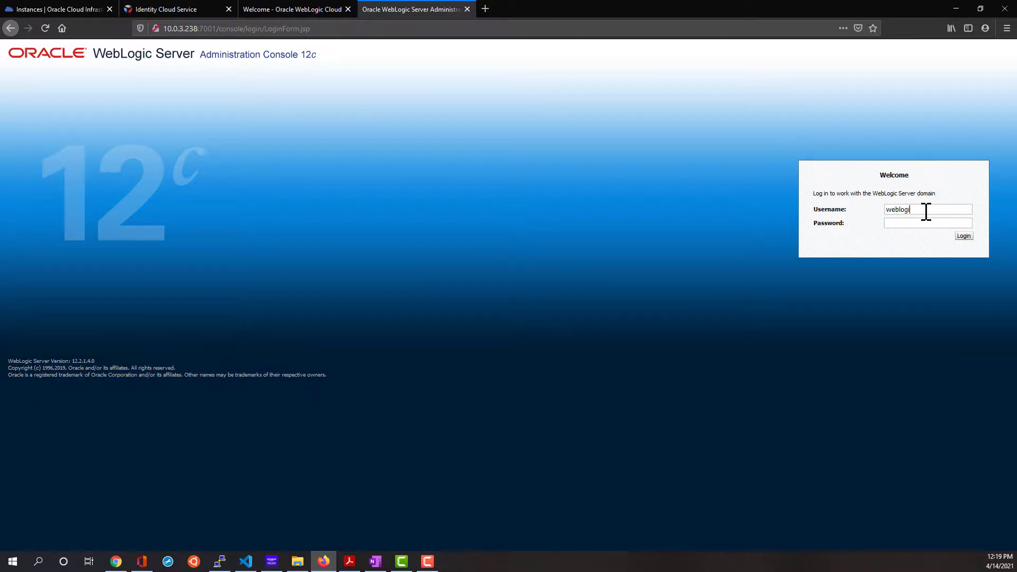
Open Environment > Servers to confirm wldemo_adminserver and wldemo_server_1 are RUNNING and OK.
key("alt+Tab")
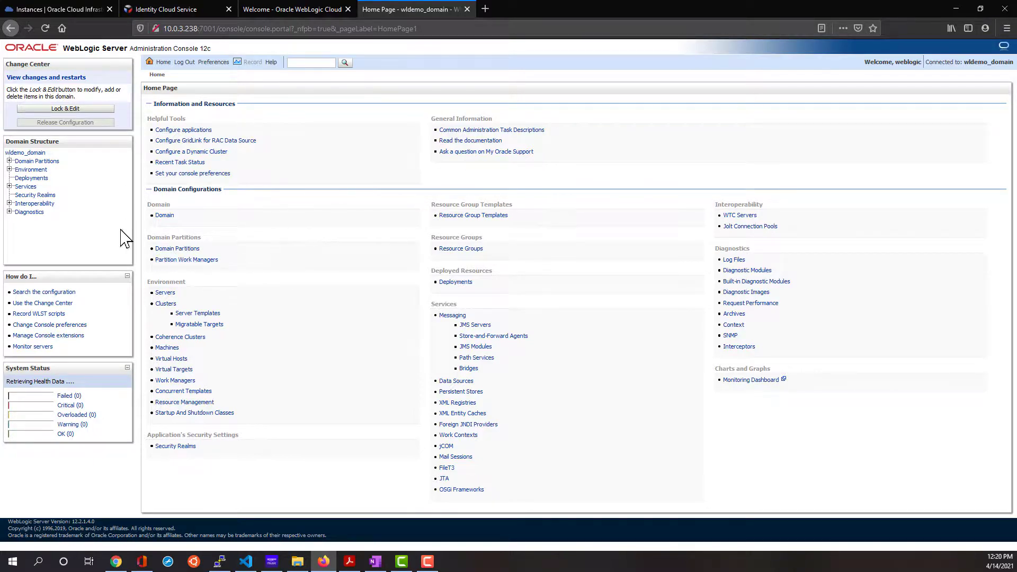
left_click(9, 169)
left_click(34, 179)
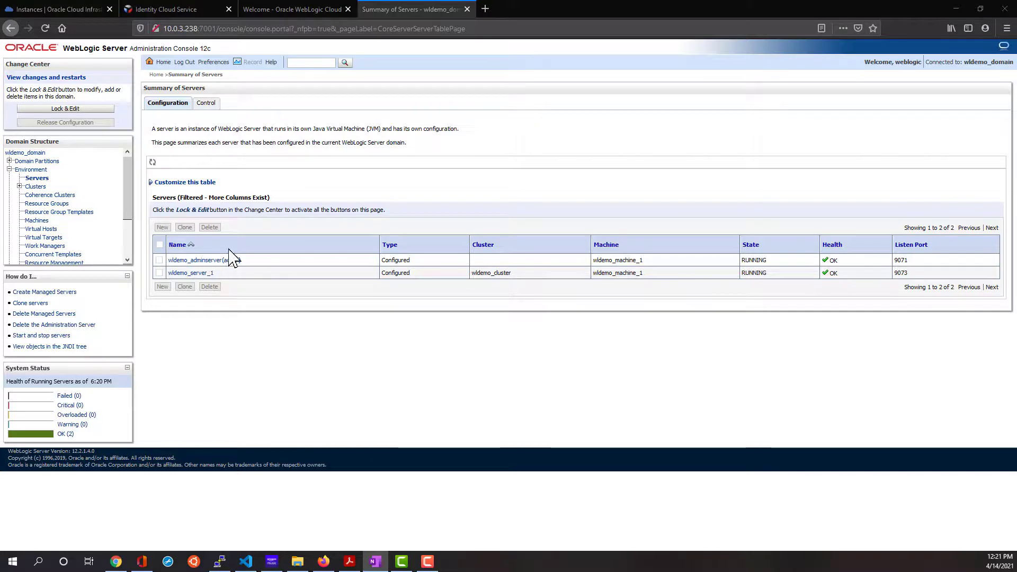
left_click(159, 259)
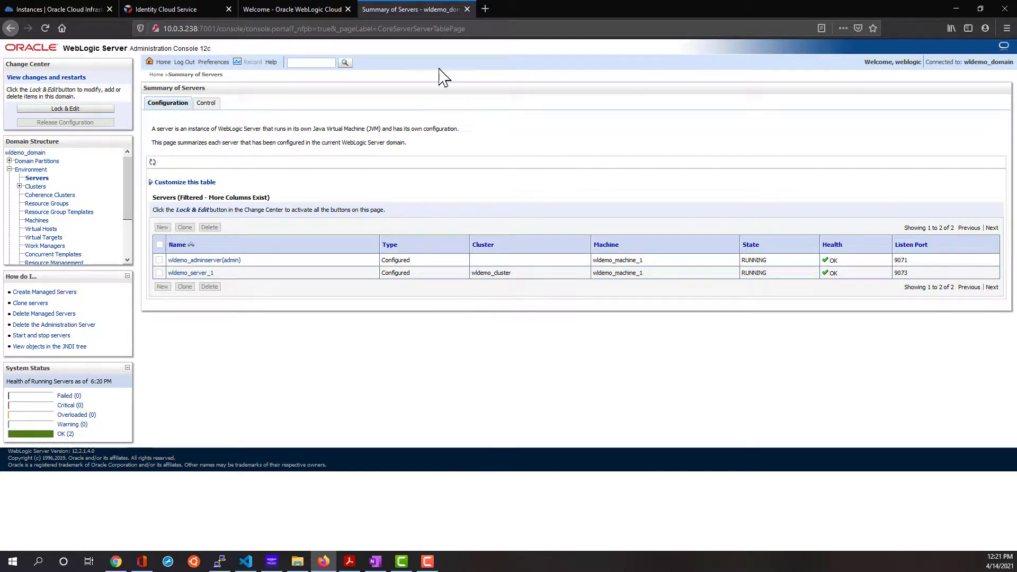
Return to the compute instances list and show the actions for wldemo-wls-0.
left_click(47, 16)
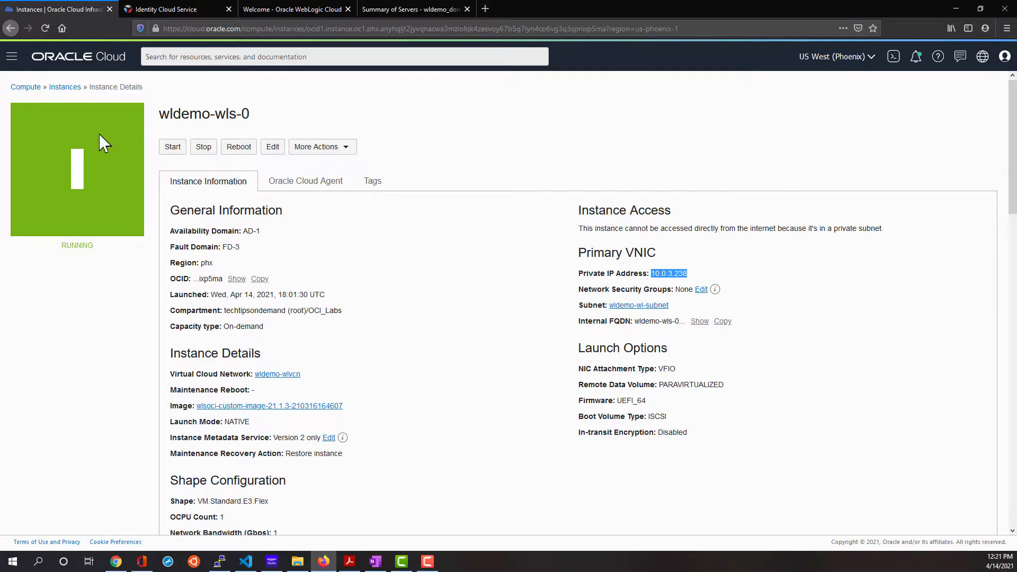
left_click(68, 87)
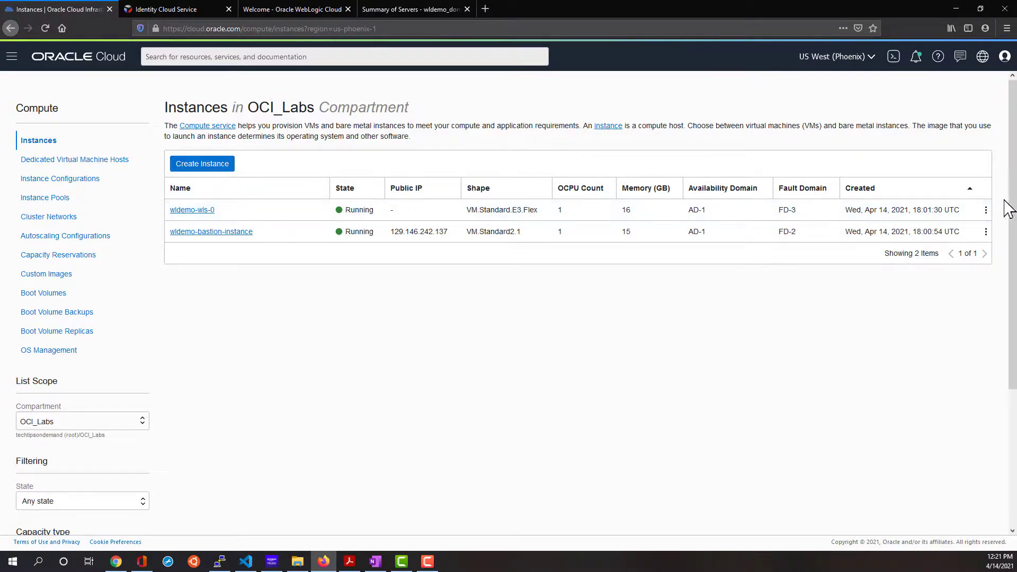
left_click(986, 210)
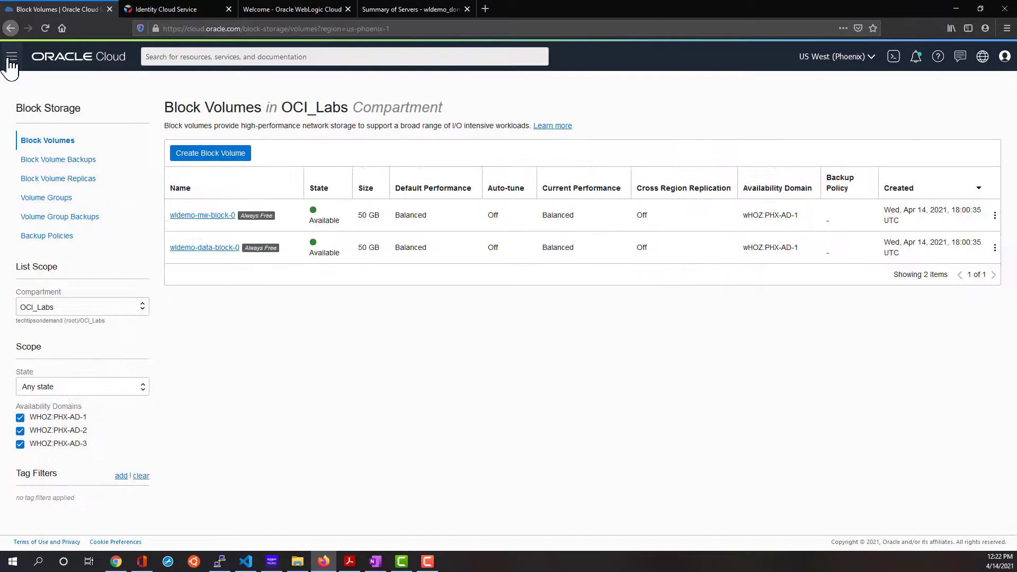
Go to Resource Manager > Stacks to list WLDemoStack in OCI_Labs.
left_click(10, 57)
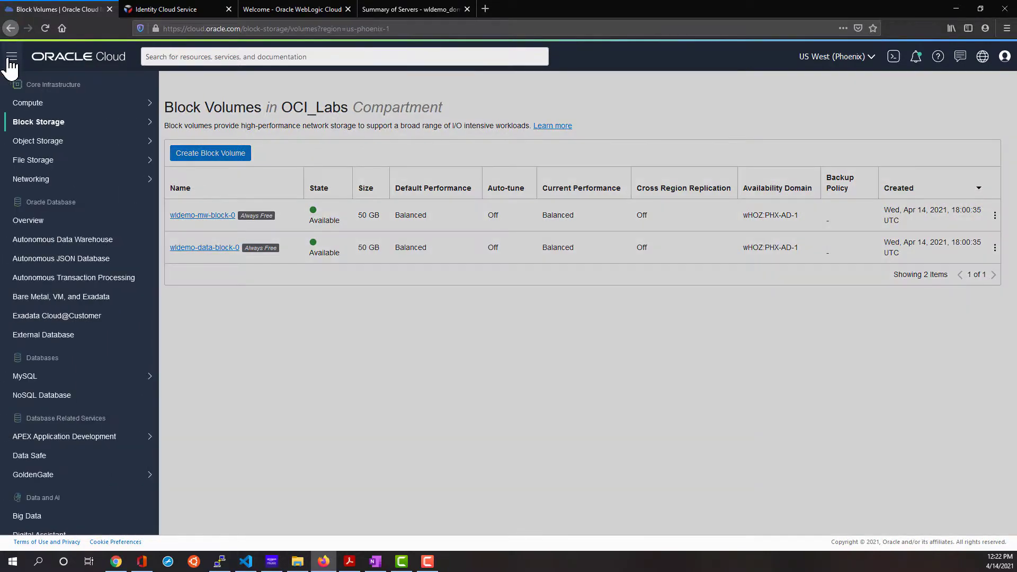
scroll(43, 233, "down", 10)
mouse_move(73, 296)
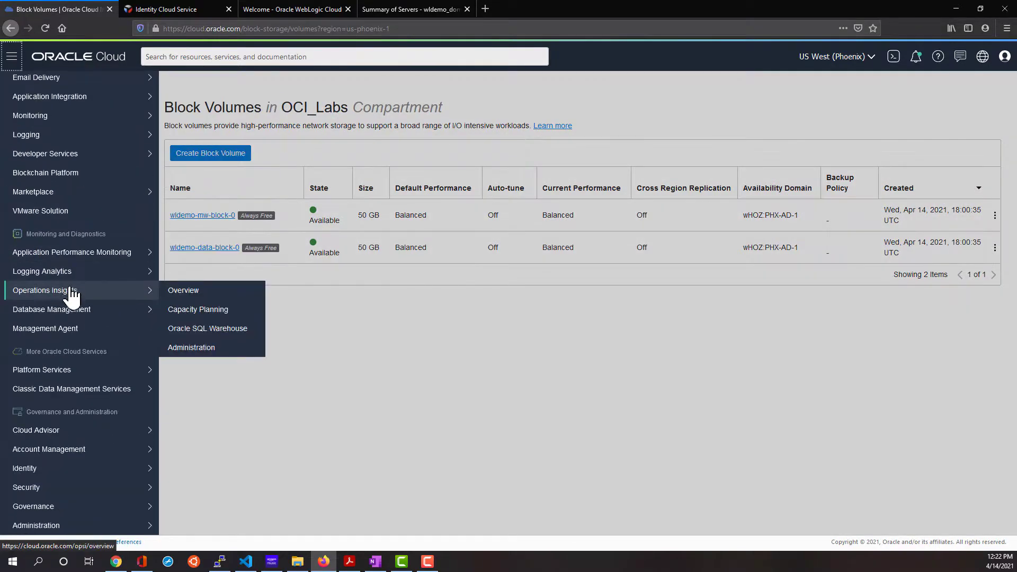
mouse_move(55, 473)
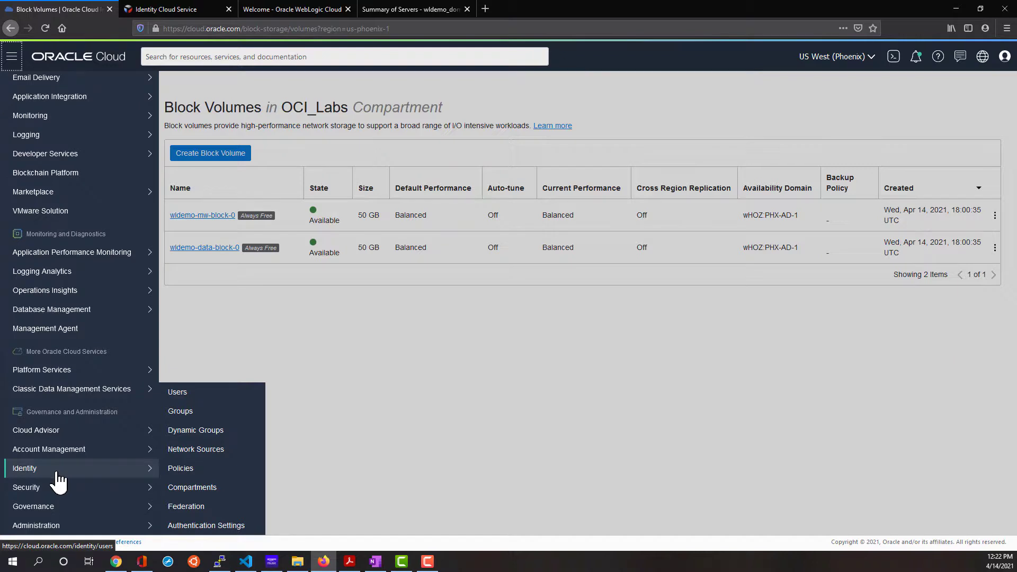
scroll(46, 236, "up", 3)
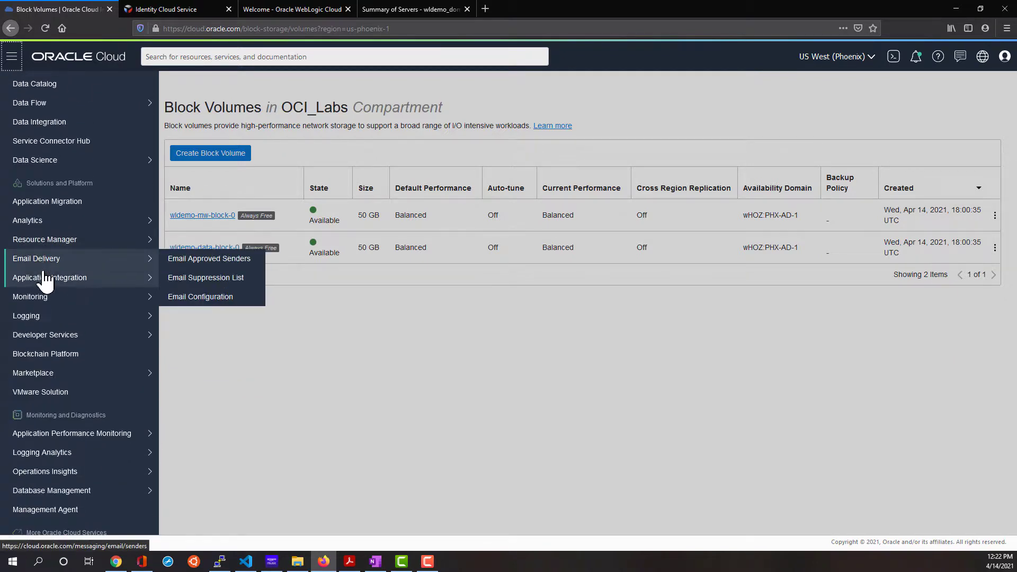
mouse_move(34, 241)
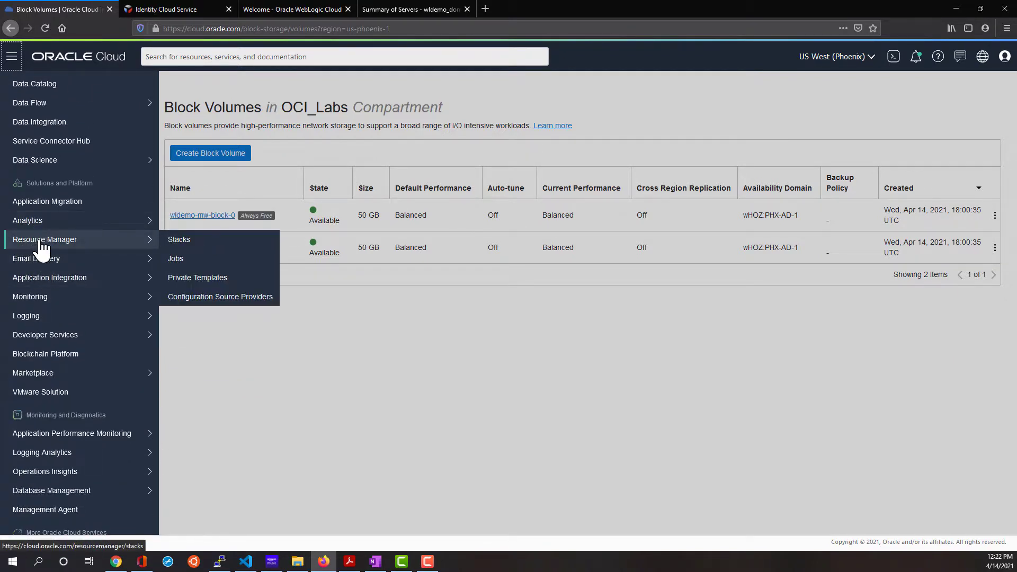
mouse_move(83, 243)
left_click(236, 240)
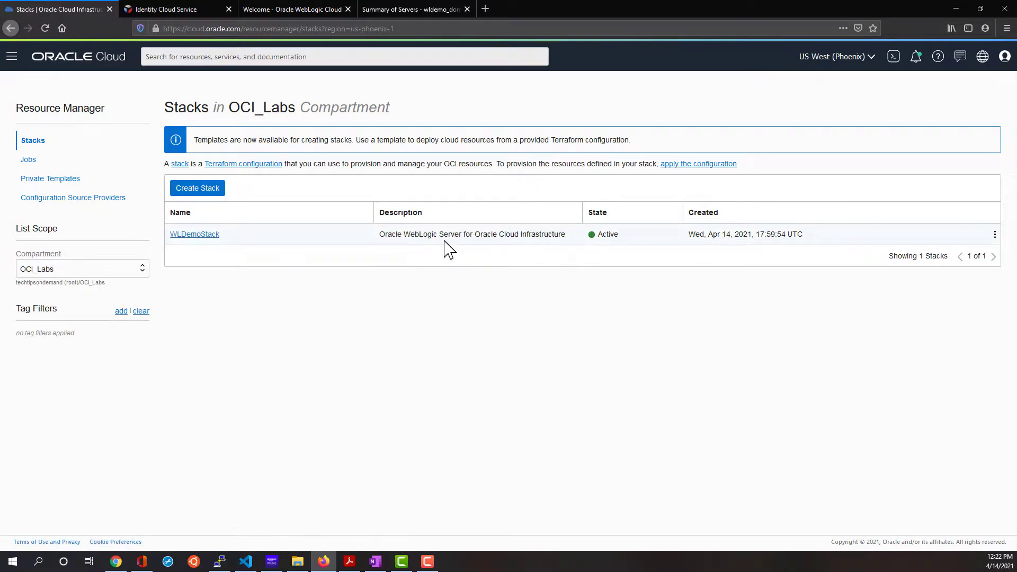
left_click(205, 238)
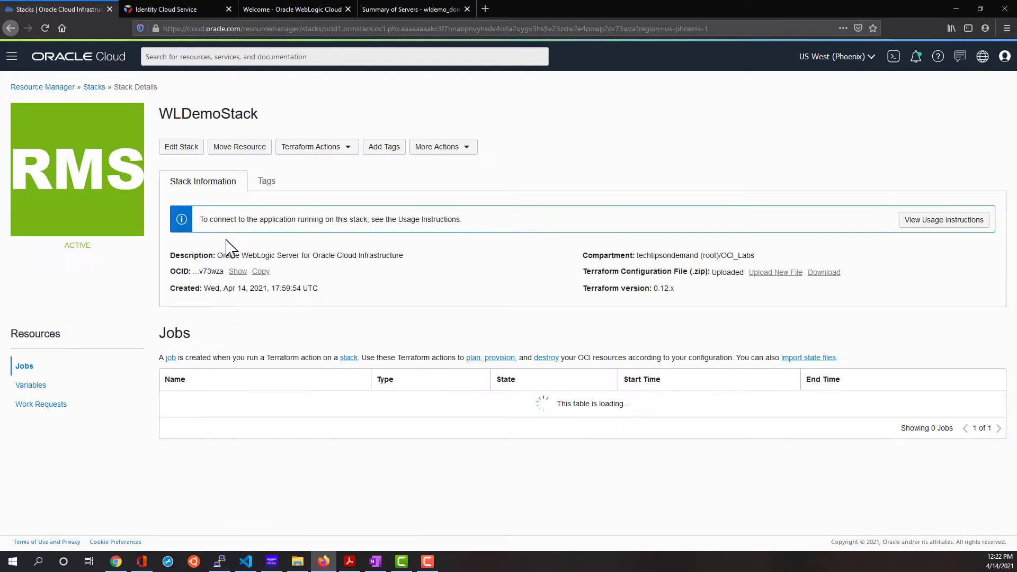
left_click(345, 150)
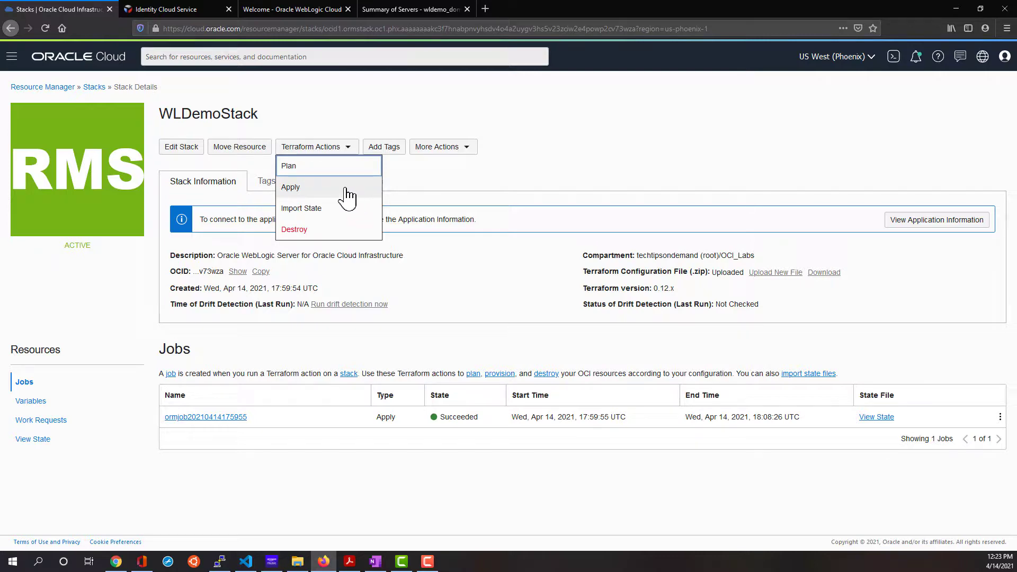
left_click(339, 229)
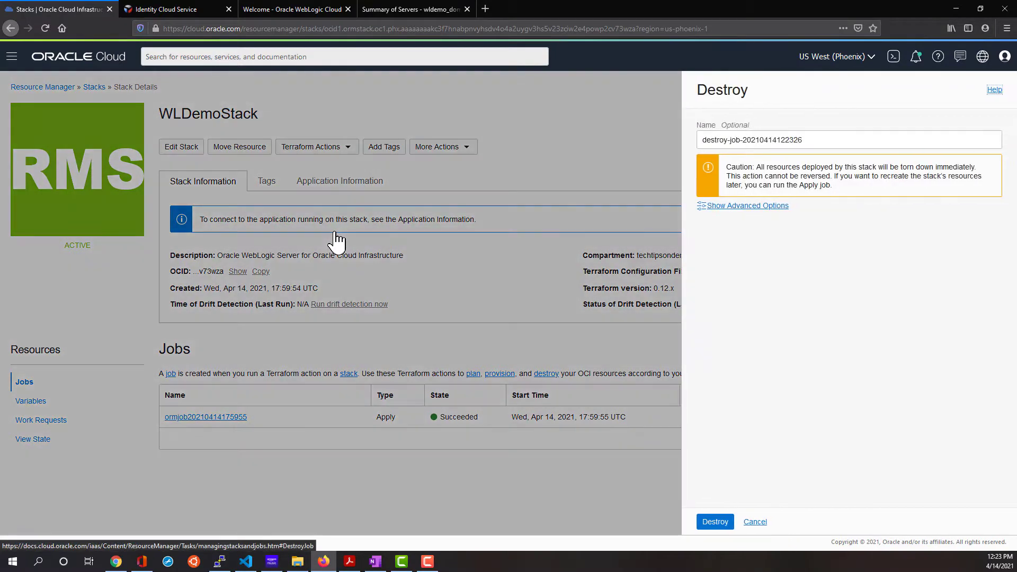
left_click(715, 524)
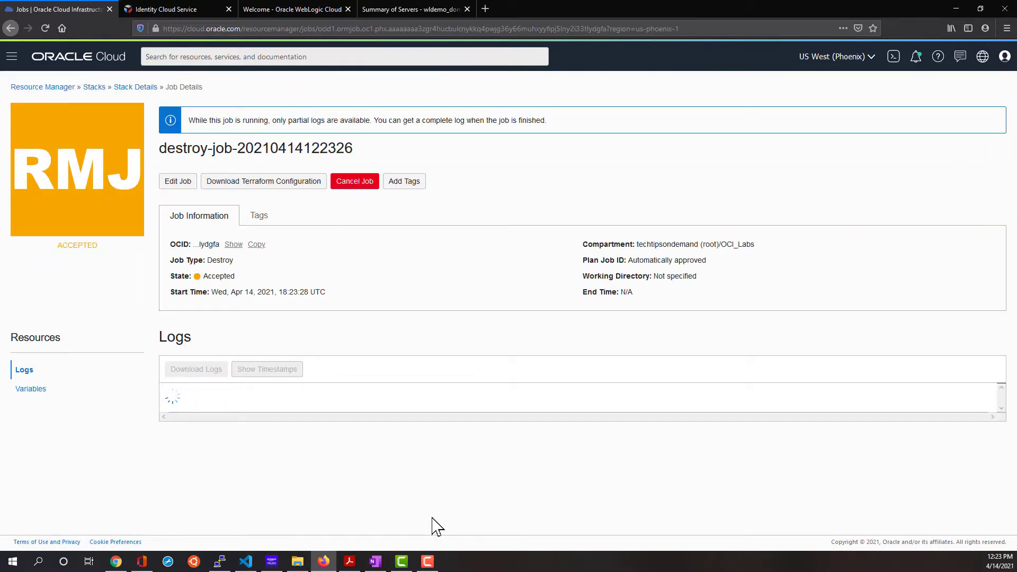